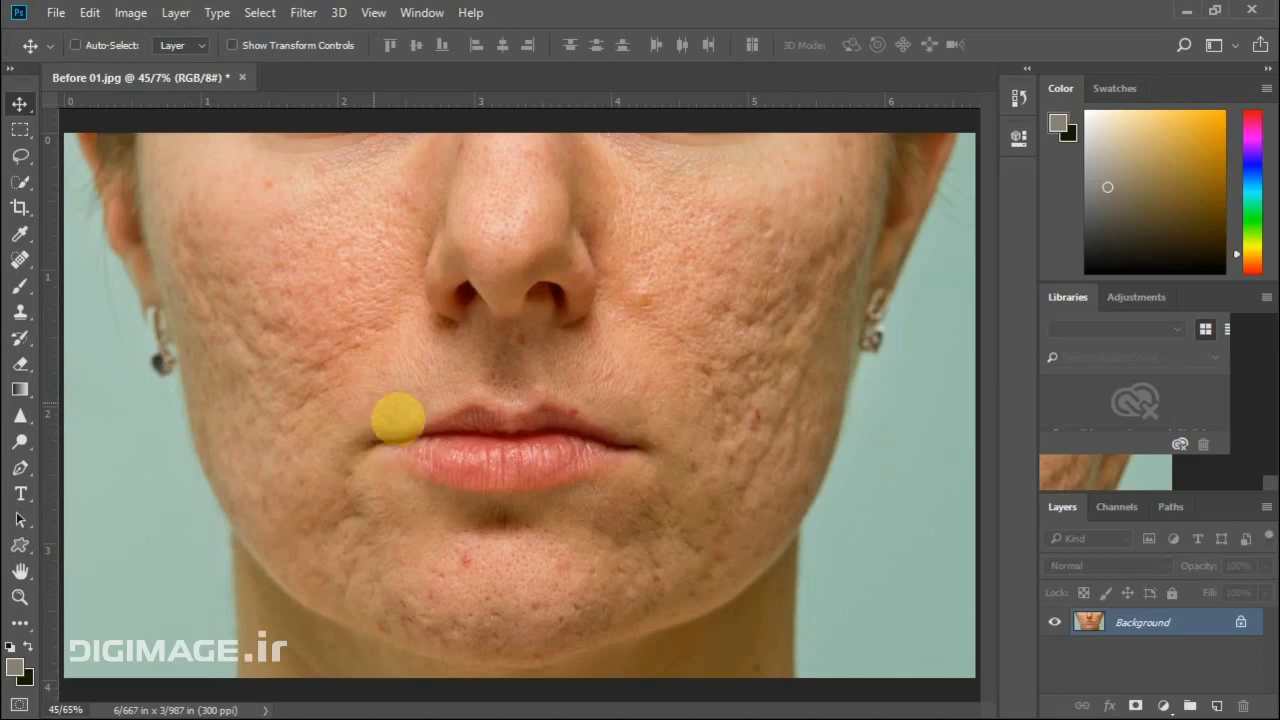
Fit the lower face on screen, float the Layers panel, and collapse the dock to icons
{"action": "scroll", "coordinate": [314, 366], "scroll_direction": "up", "scroll_amount": 2}
{"action": "scroll", "coordinate": [320, 364], "scroll_direction": "up", "scroll_amount": 1}
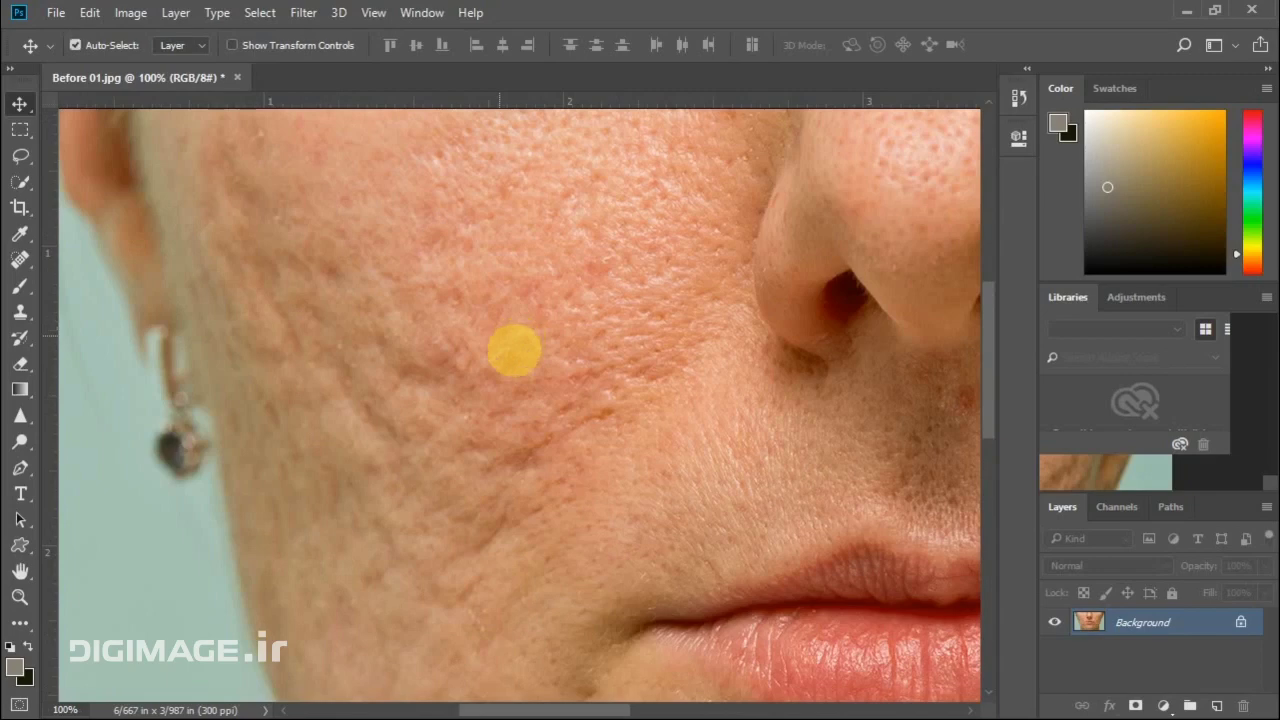
{"action": "key", "text": "ctrl+0"}
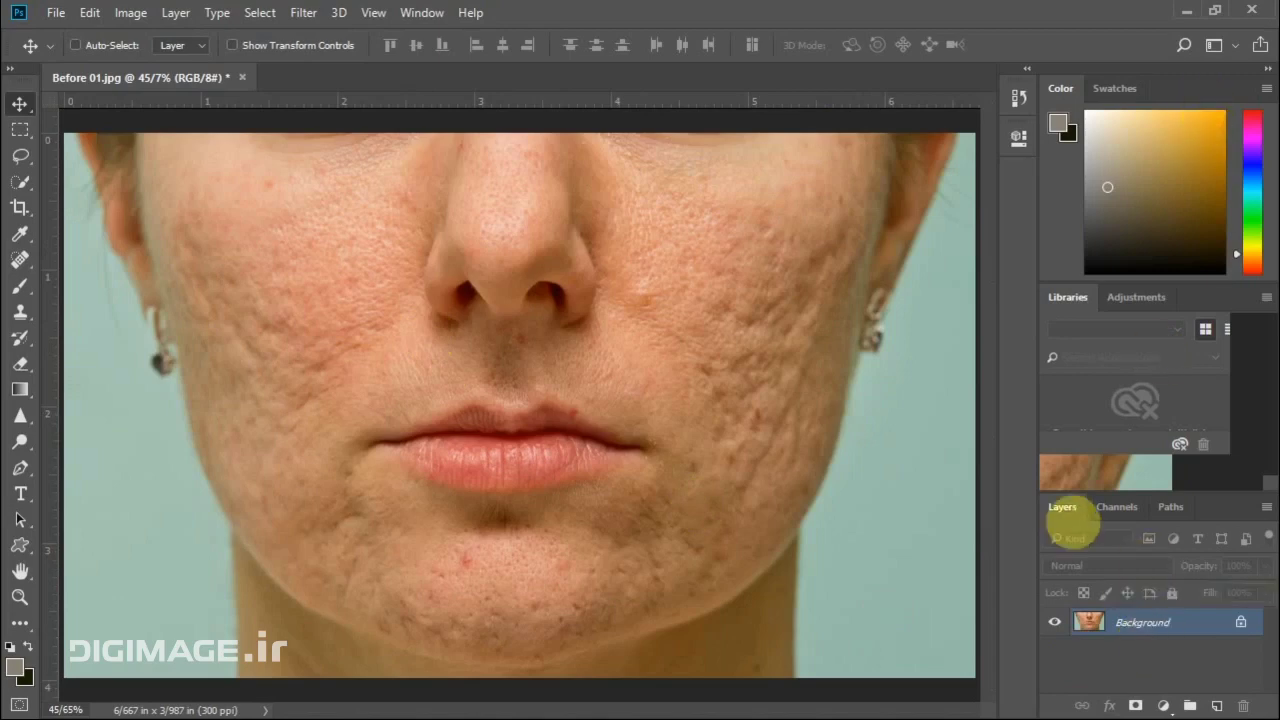
{"action": "left_click_drag", "start_coordinate": [1064, 507], "coordinate": [614, 220]}
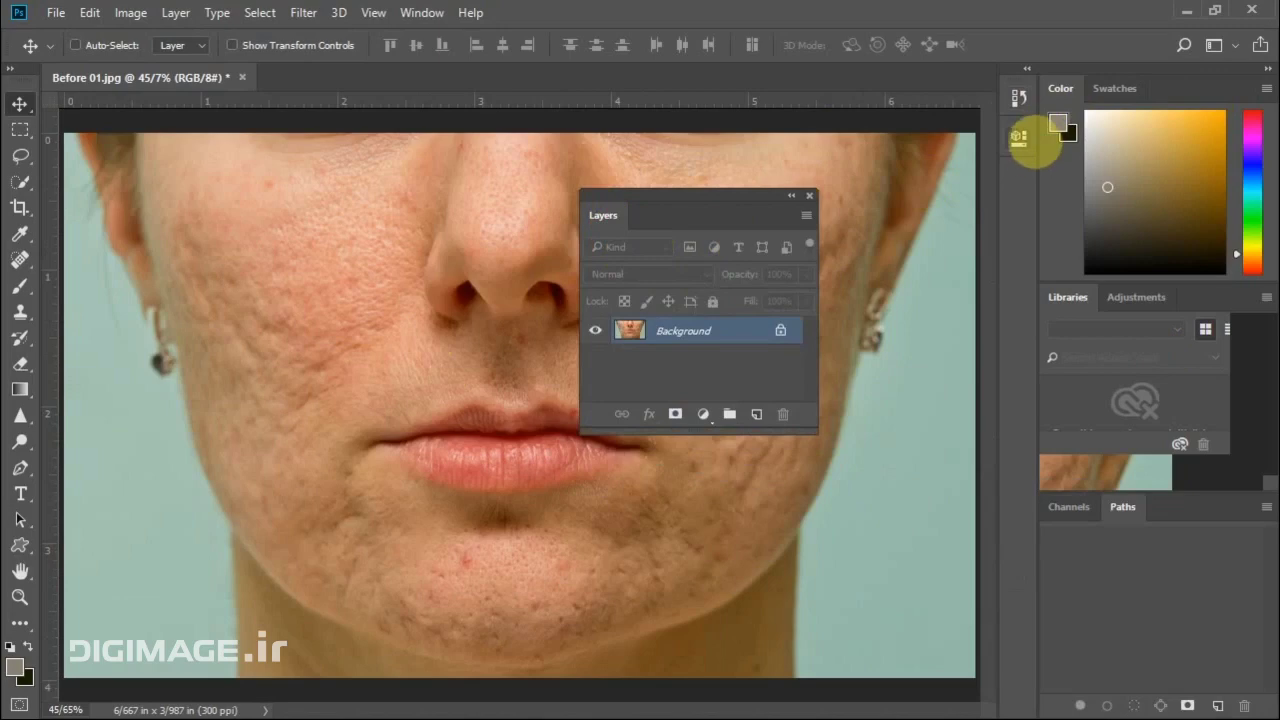
{"action": "left_click", "coordinate": [1266, 68]}
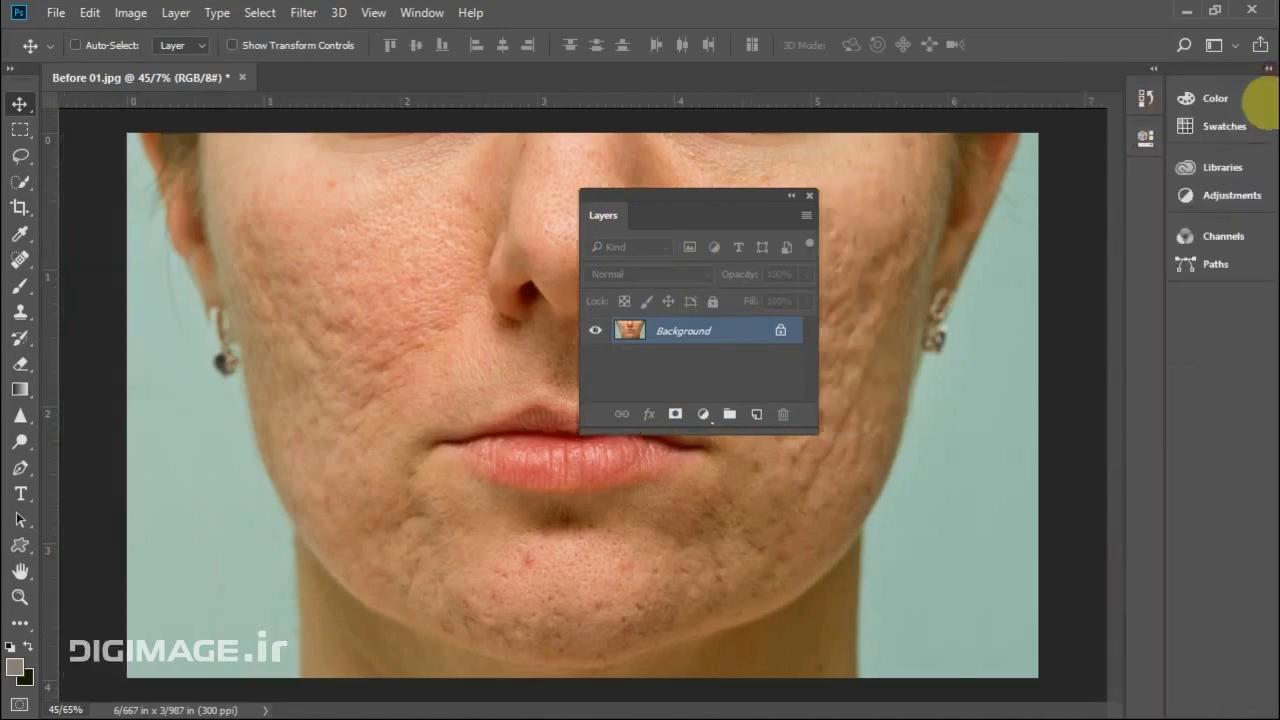
Dock the Layers panel beside the canvas and duplicate the Background layer
{"action": "left_click_drag", "start_coordinate": [1166, 109], "coordinate": [1258, 120]}
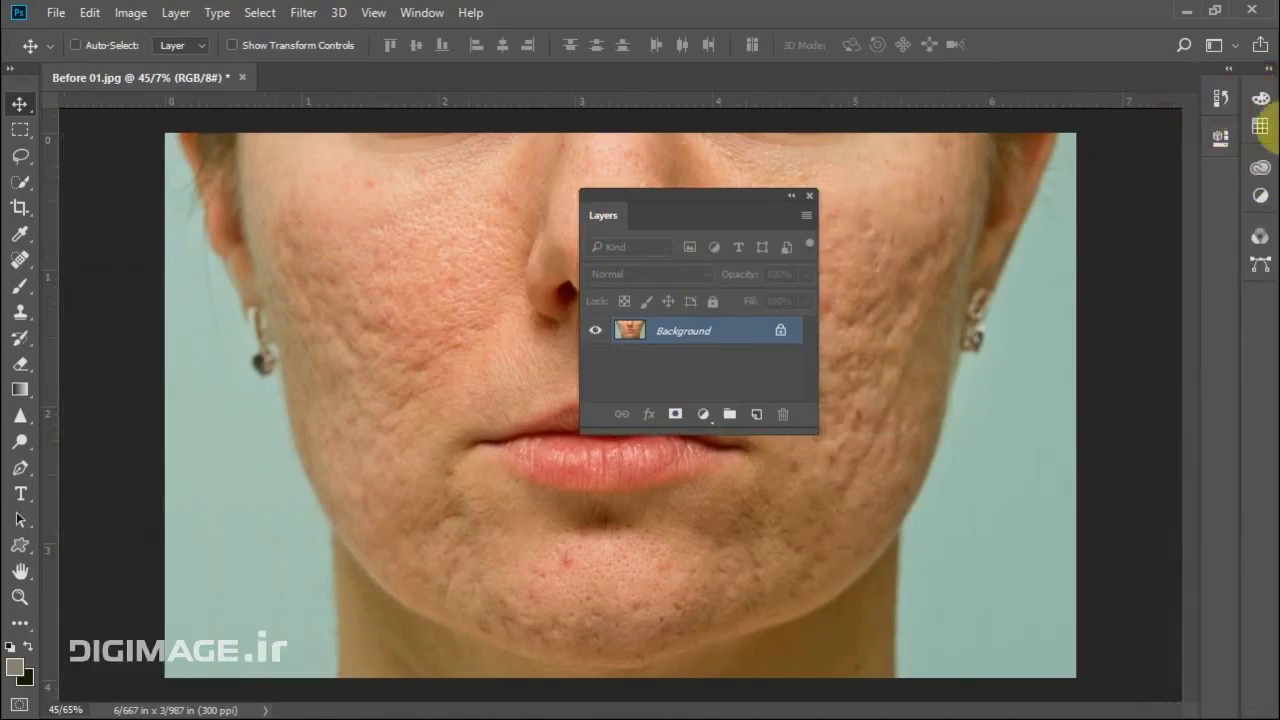
{"action": "mouse_move", "coordinate": [715, 205]}
{"action": "left_mouse_down"}
{"action": "mouse_move", "coordinate": [1076, 166]}
{"action": "mouse_move", "coordinate": [1214, 129]}
{"action": "left_mouse_up"}
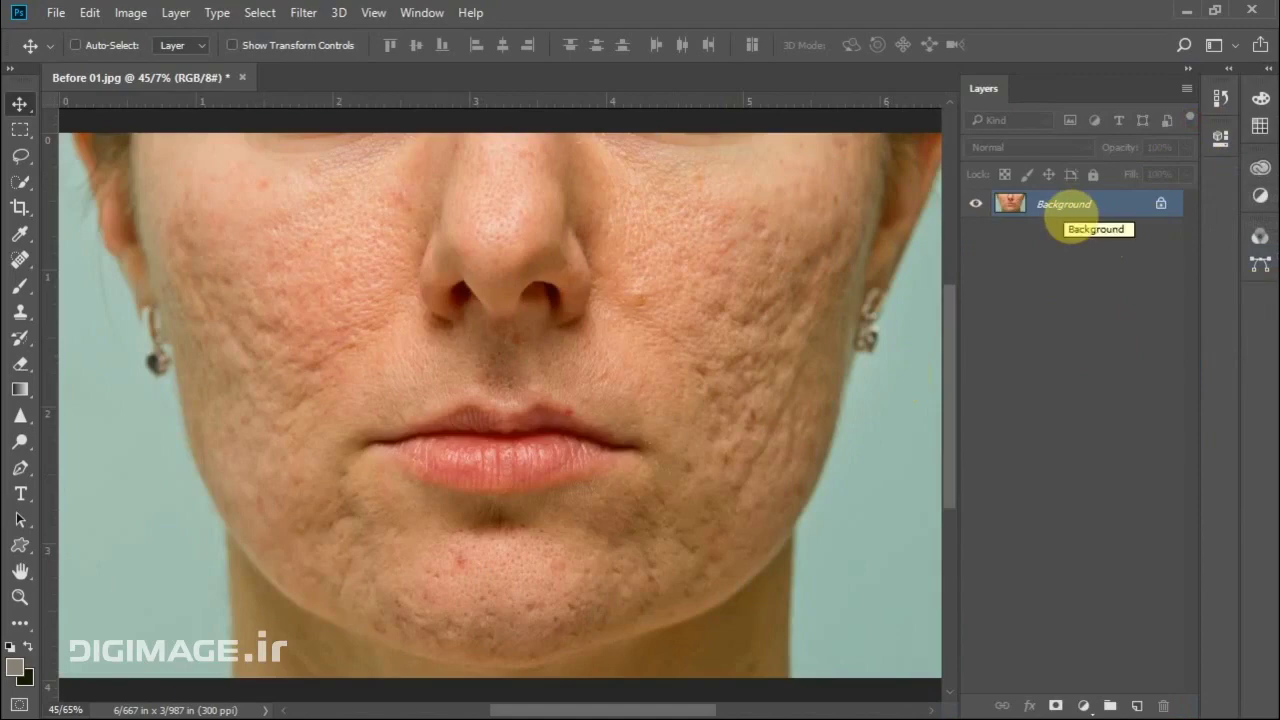
{"action": "left_click_drag", "start_coordinate": [1066, 208], "coordinate": [1138, 700]}
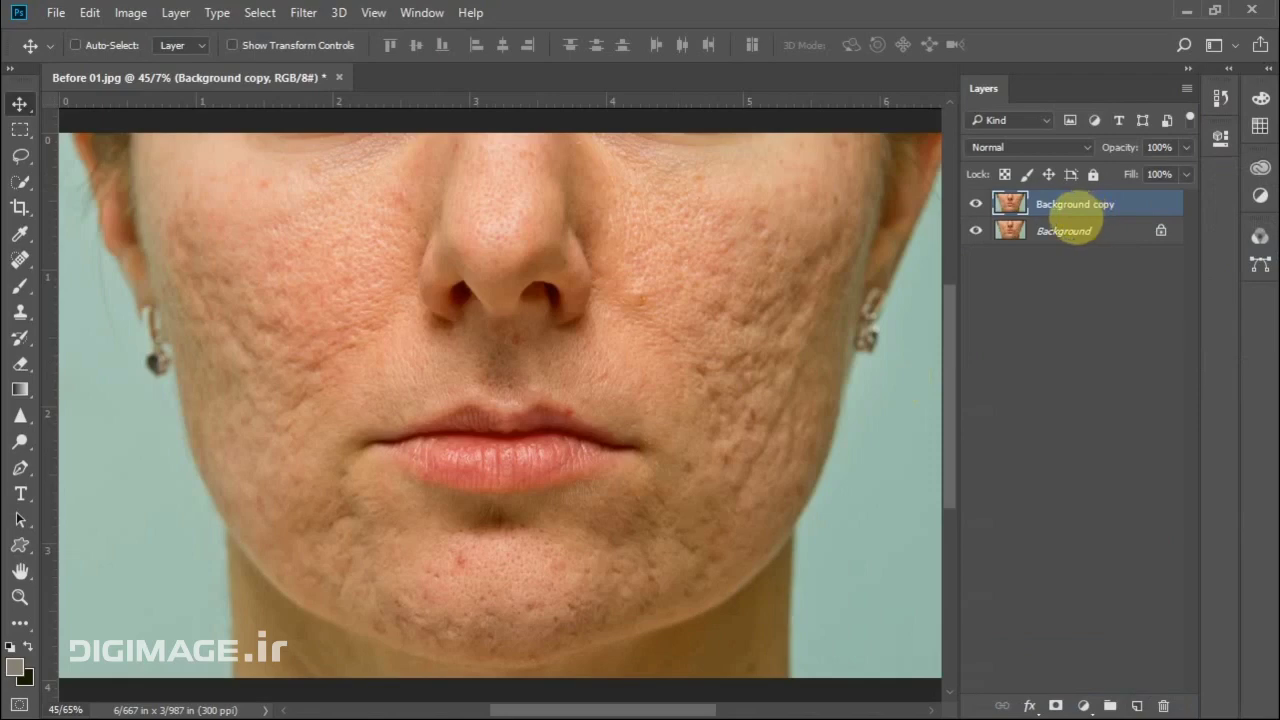
Rename the Background copy layer to 'Small'
{"action": "double_click", "coordinate": [1072, 204]}
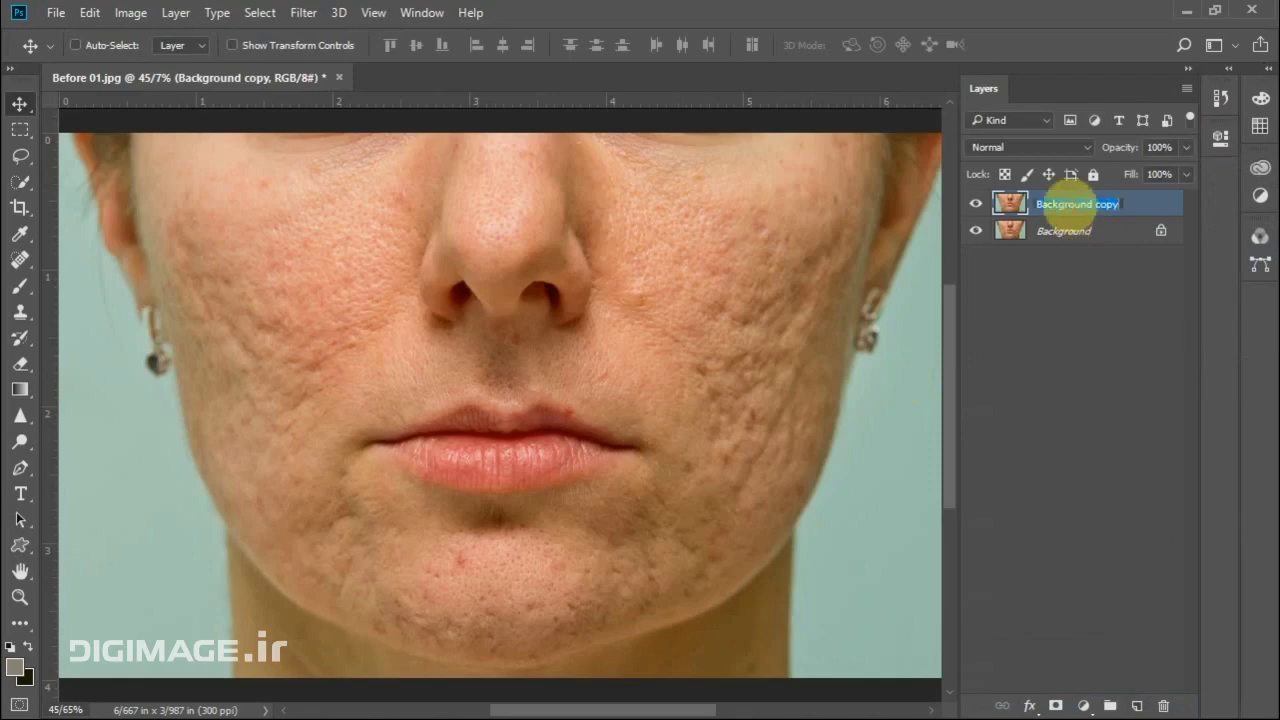
{"action": "type", "text": "S"}
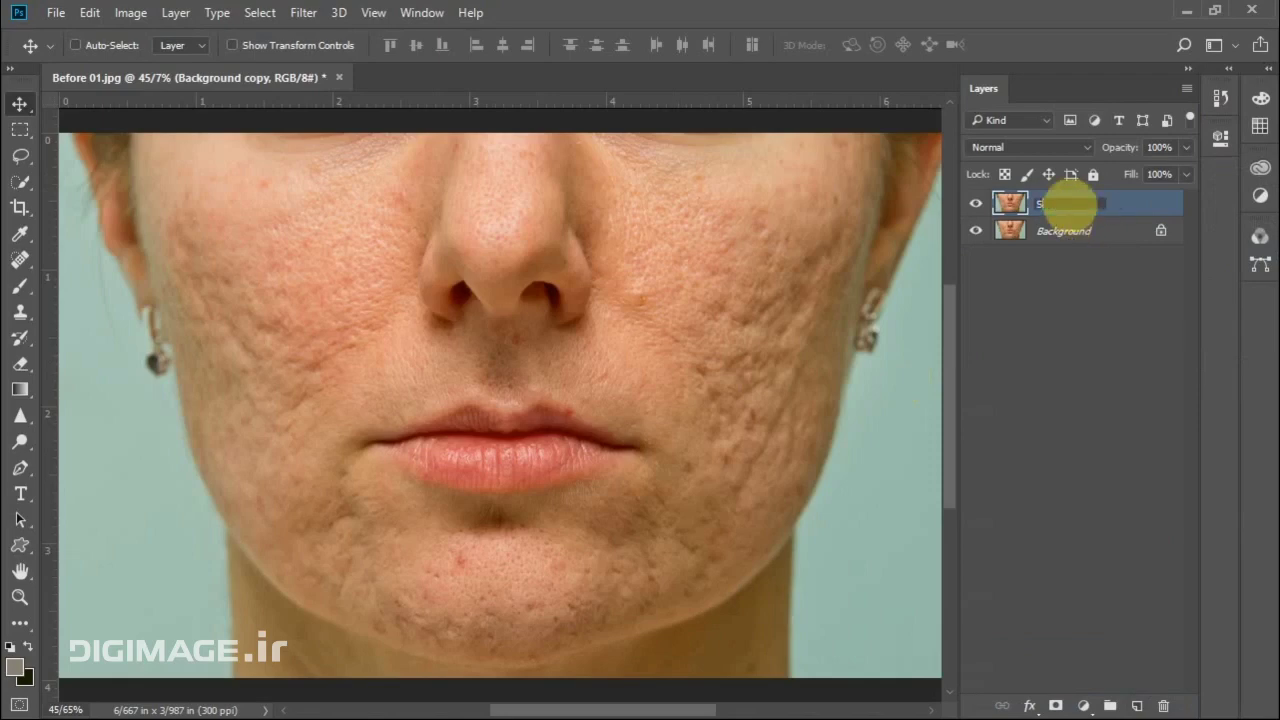
{"action": "type", "text": "mall"}
{"action": "key", "text": "Return"}
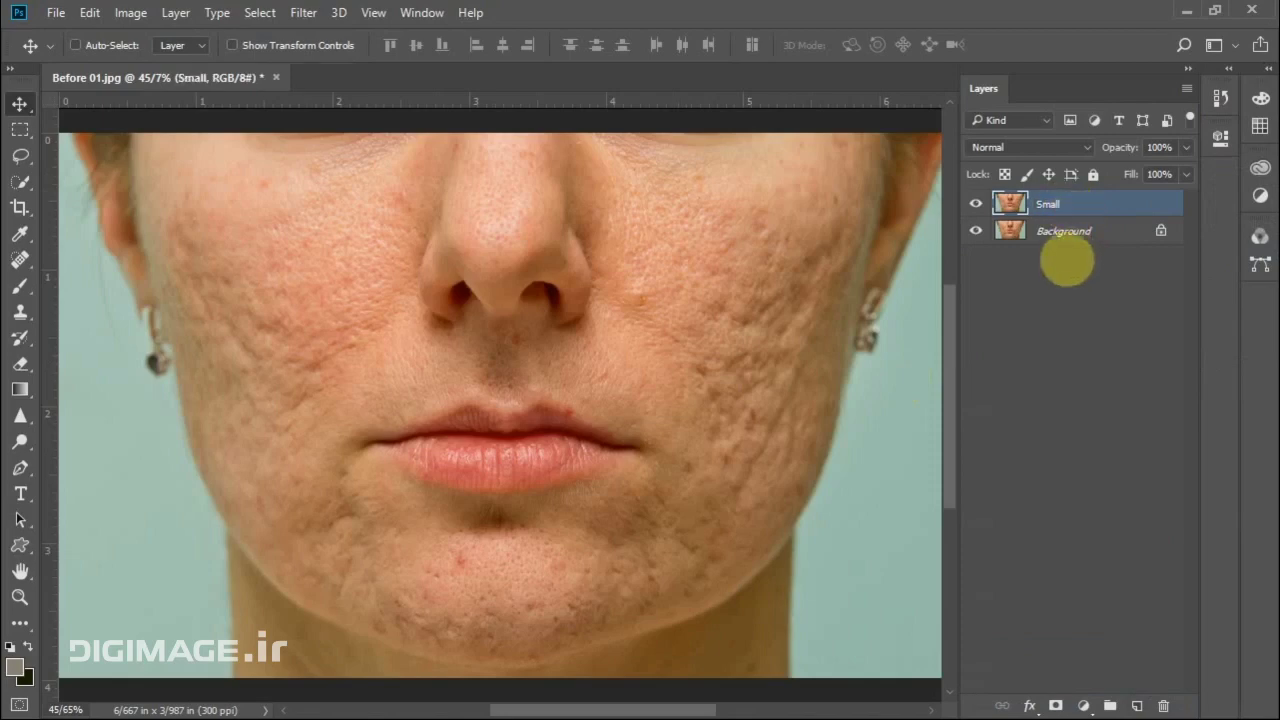
Duplicate Background again, name it 'Big', and move it above Small
{"action": "mouse_move", "coordinate": [1062, 232]}
{"action": "left_mouse_down"}
{"action": "mouse_move", "coordinate": [1153, 698]}
{"action": "mouse_move", "coordinate": [1140, 703]}
{"action": "left_mouse_up"}
{"action": "double_click", "coordinate": [1052, 232]}
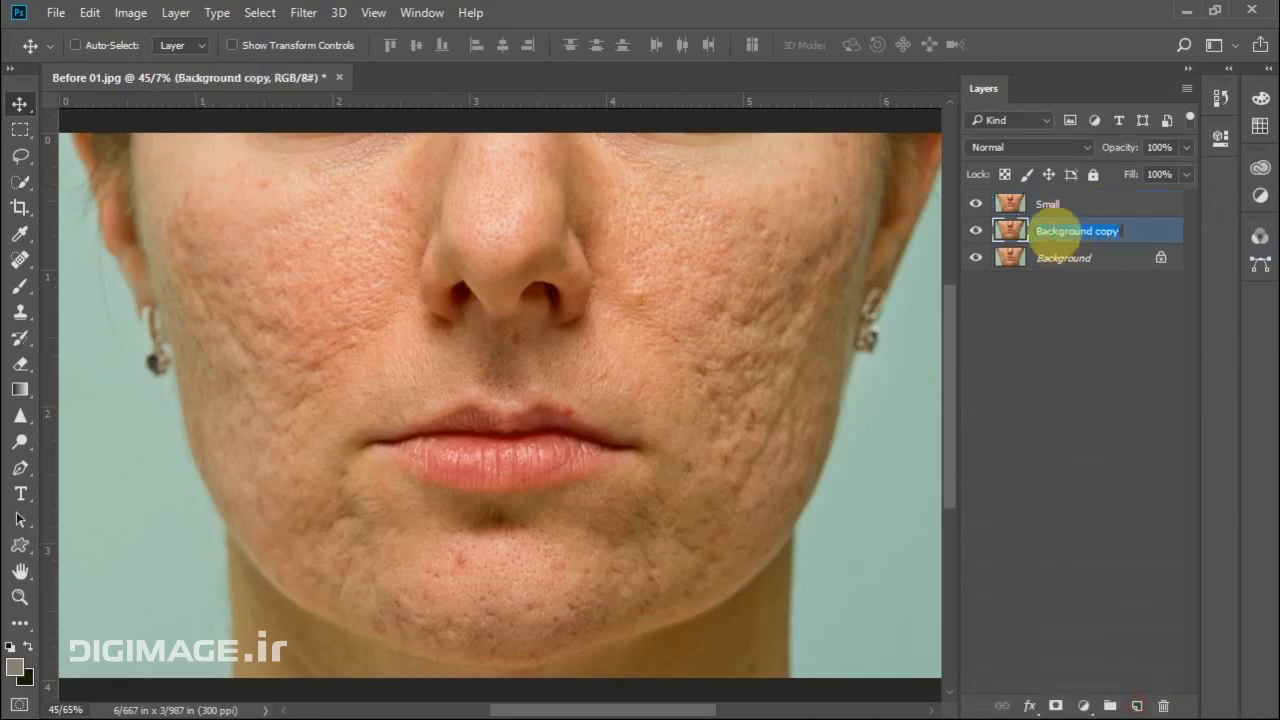
{"action": "type", "text": "Big"}
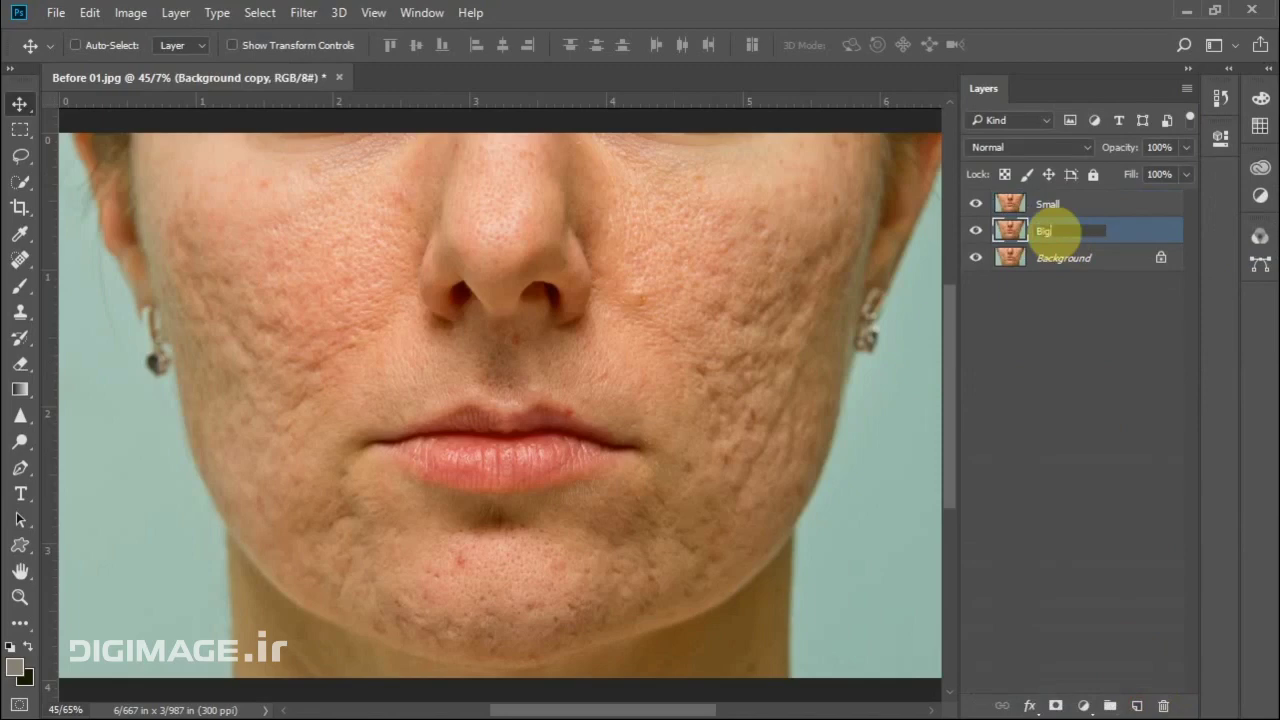
{"action": "key", "text": "Return"}
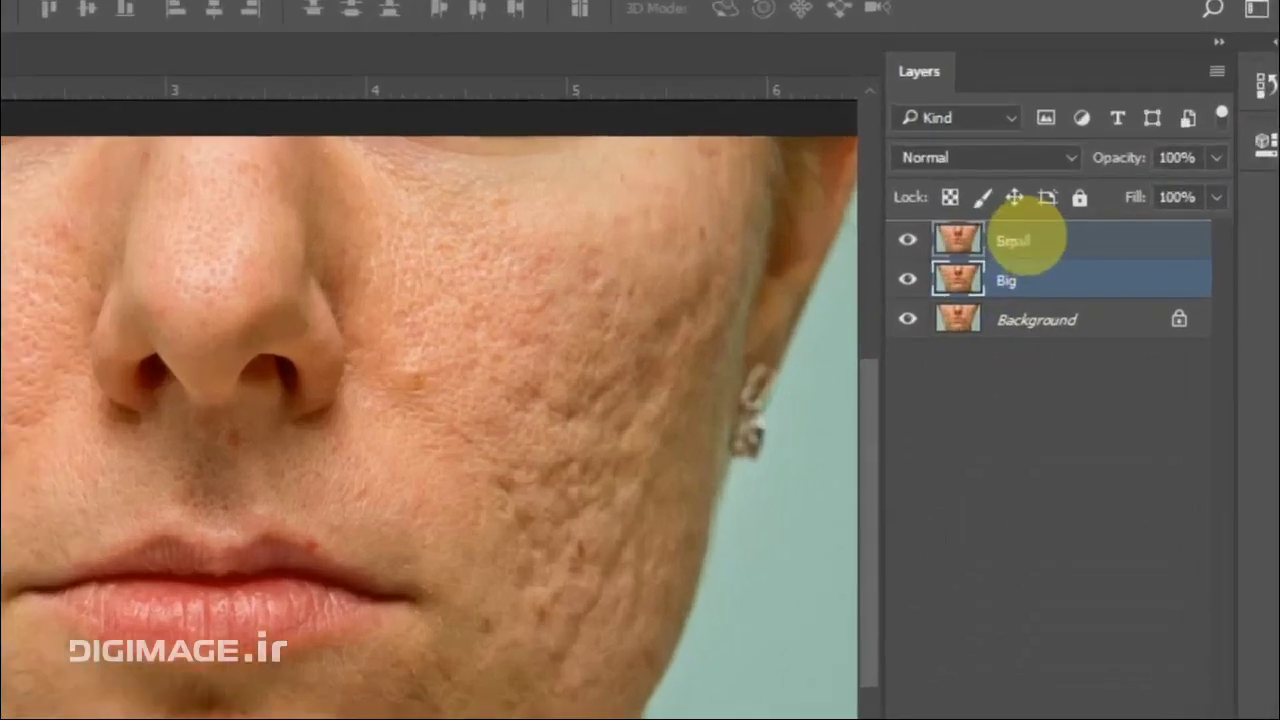
{"action": "left_click_drag", "start_coordinate": [1058, 231], "coordinate": [1052, 196]}
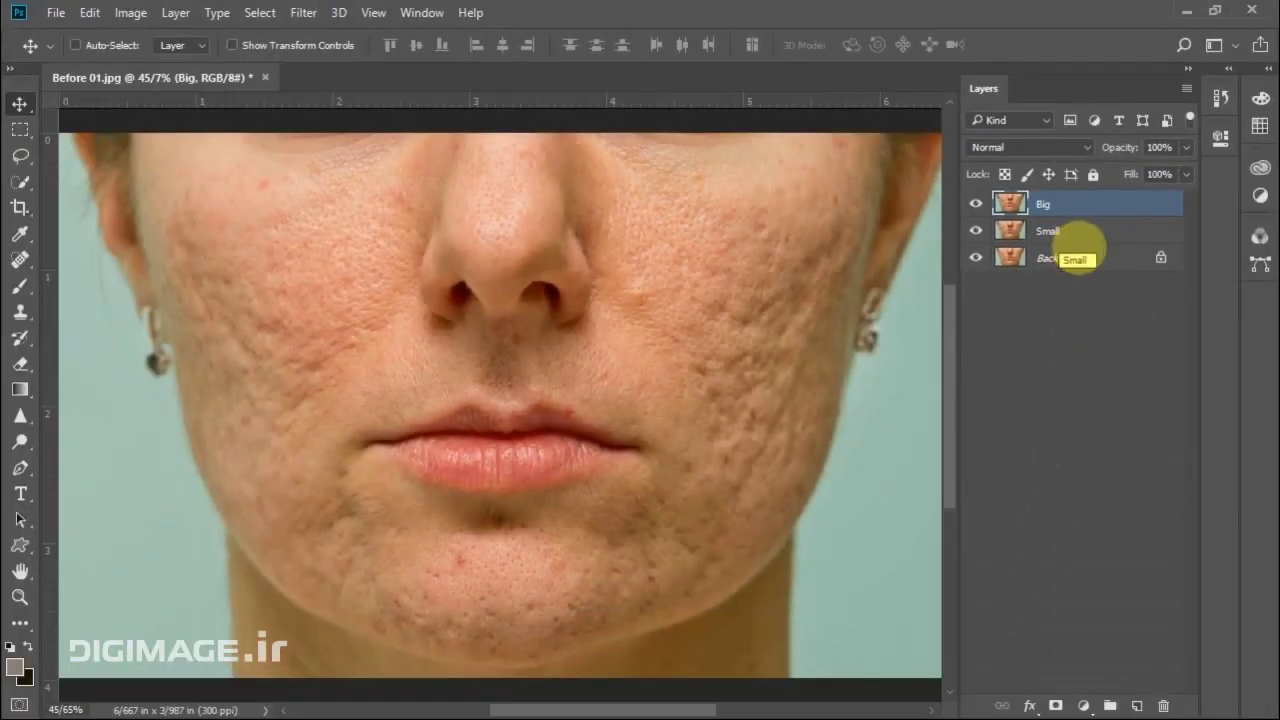
Select the Small layer, zoom the left cheek to 100%, and bring up the Filter menu
{"action": "left_click", "coordinate": [1072, 231]}
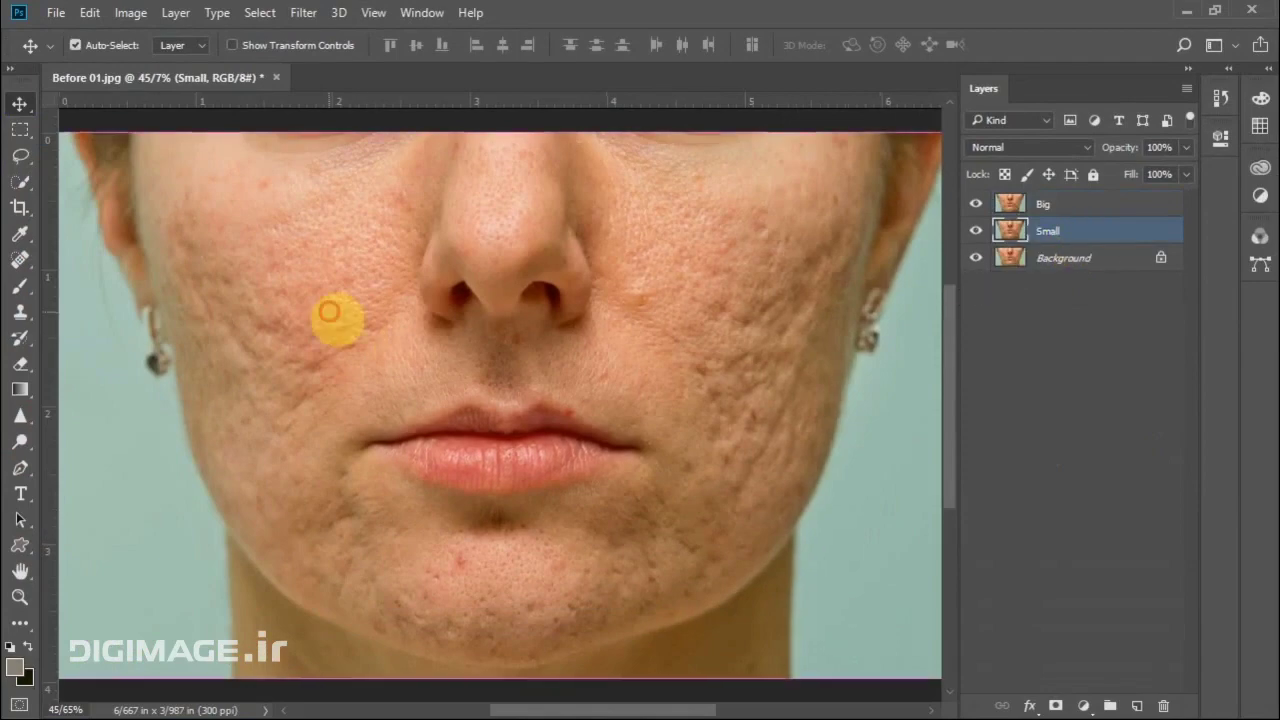
{"action": "left_click", "coordinate": [333, 334], "text": "ctrl"}
{"action": "left_click_drag", "start_coordinate": [333, 334], "coordinate": [493, 436]}
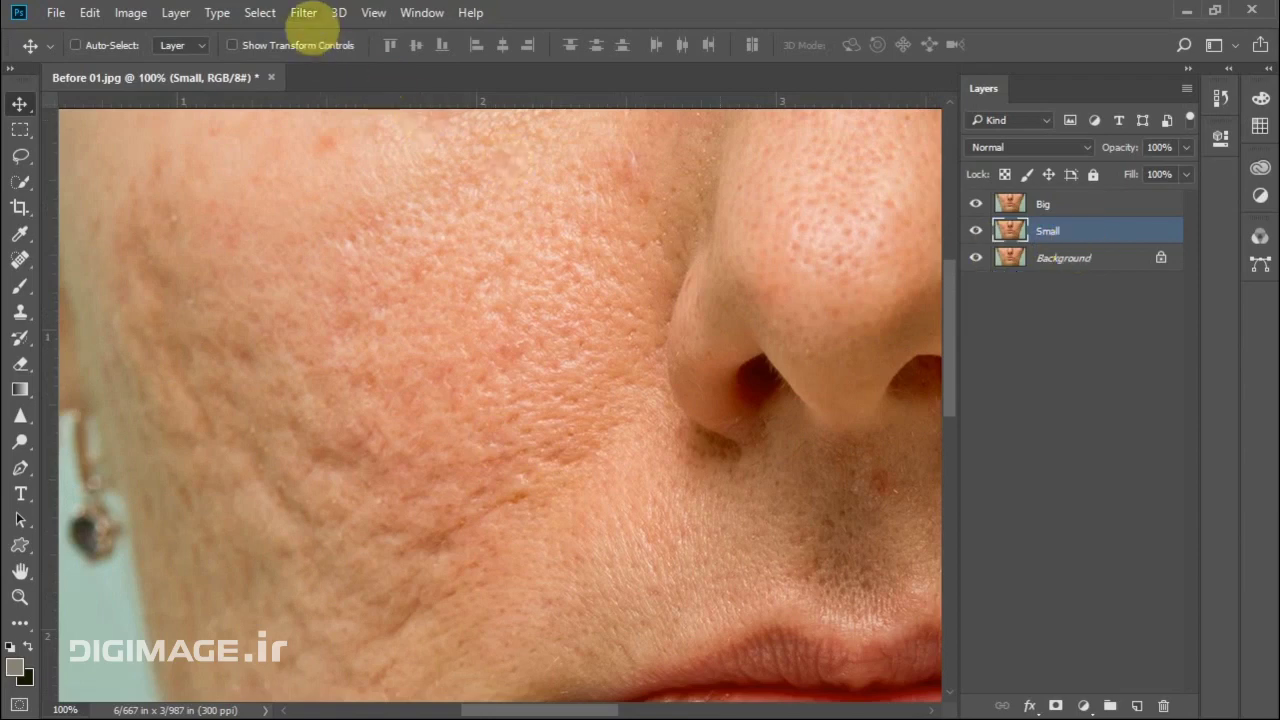
{"action": "left_click", "coordinate": [303, 13]}
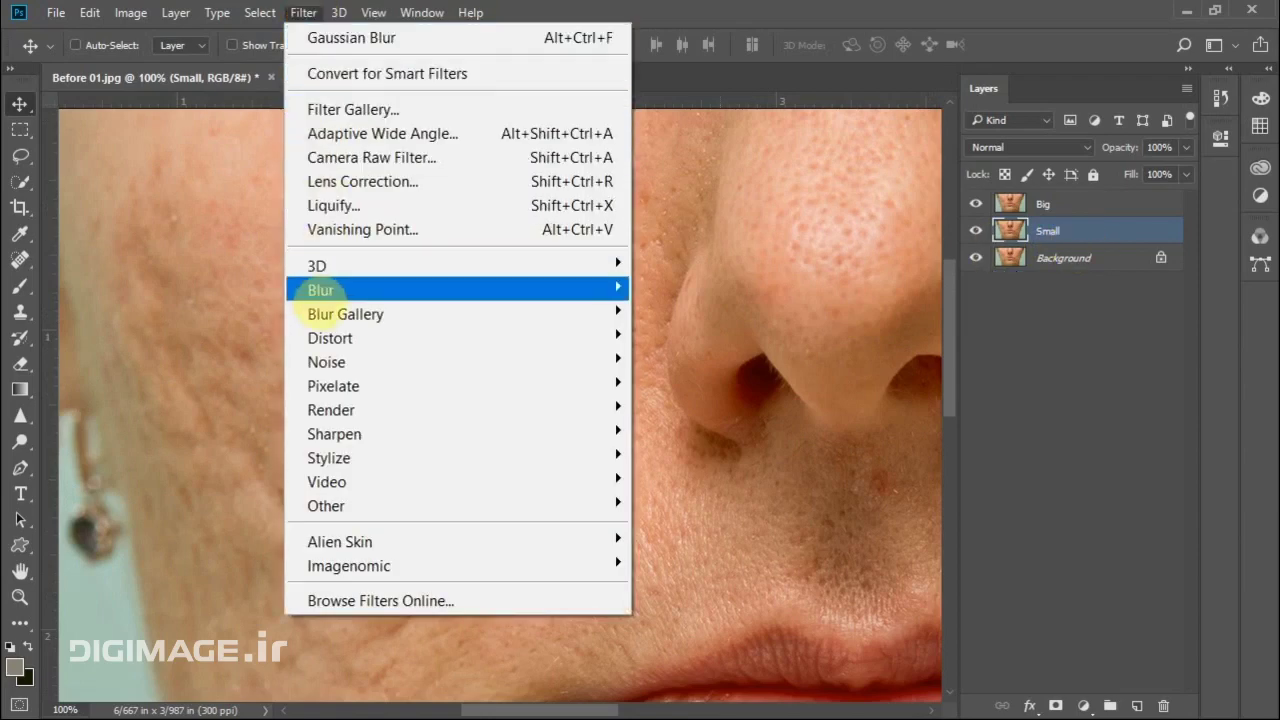
{"action": "mouse_move", "coordinate": [320, 290]}
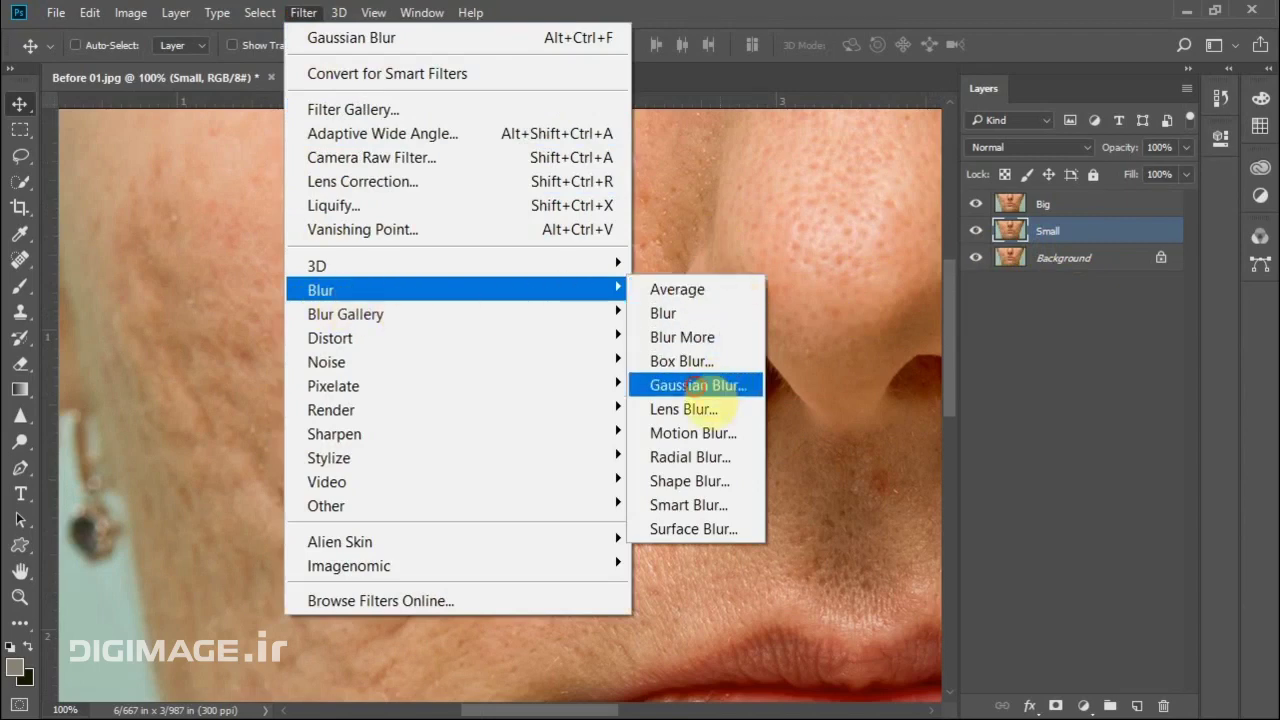
Start a Gaussian Blur on Small at 0.9 px radius, framing scarred skin in the preview
{"action": "left_click", "coordinate": [718, 388]}
{"action": "left_click_drag", "start_coordinate": [857, 183], "coordinate": [673, 175]}
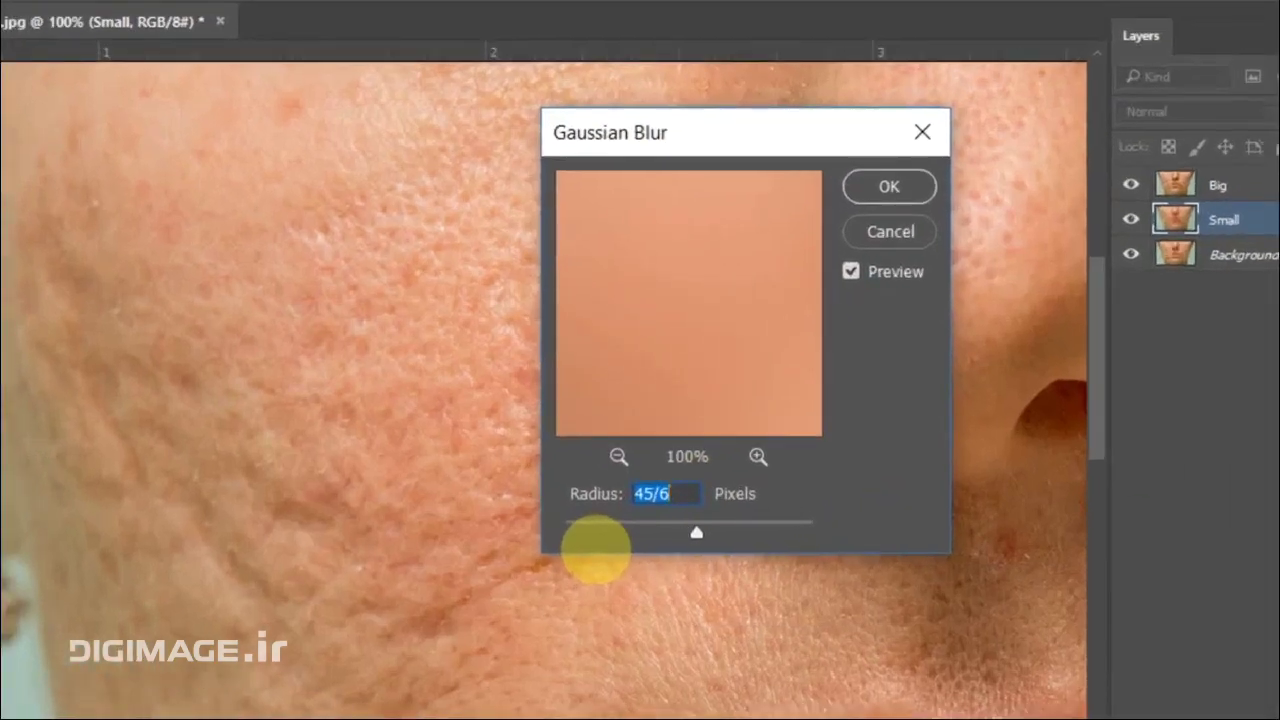
{"action": "left_click", "coordinate": [546, 472]}
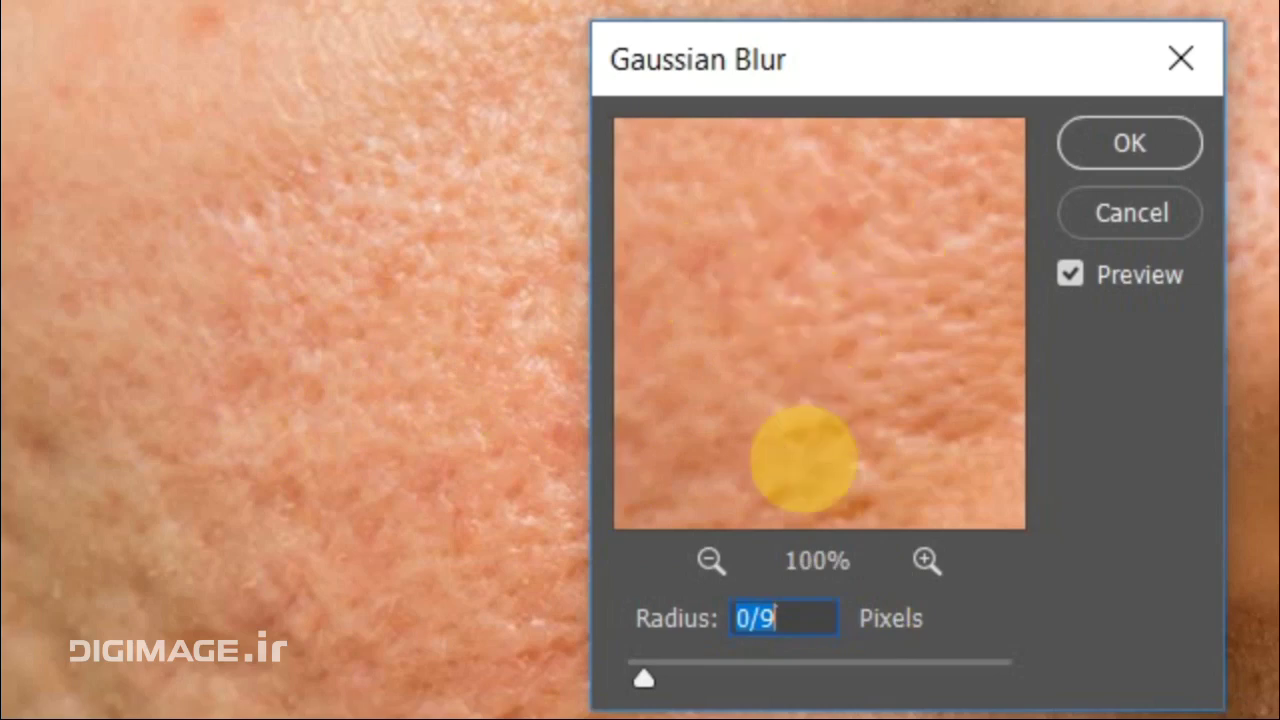
{"action": "left_click", "coordinate": [711, 561]}
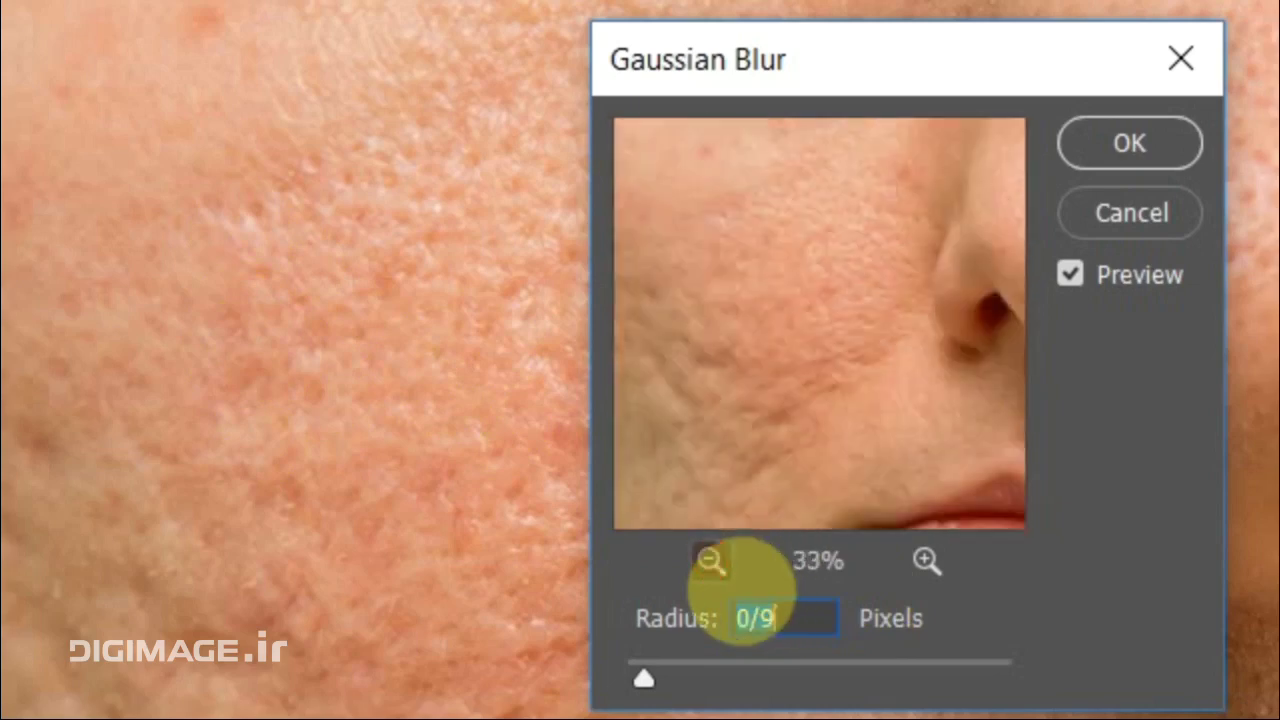
{"action": "left_click", "coordinate": [924, 562]}
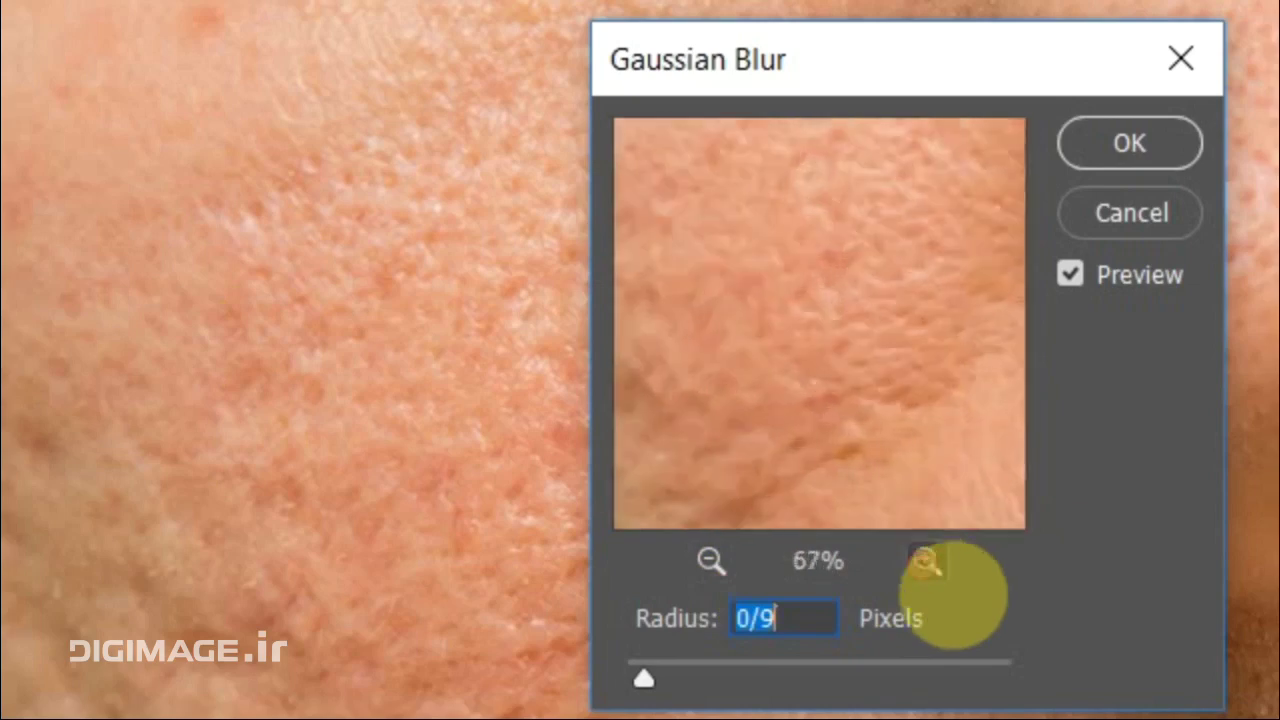
{"action": "left_click", "coordinate": [922, 562]}
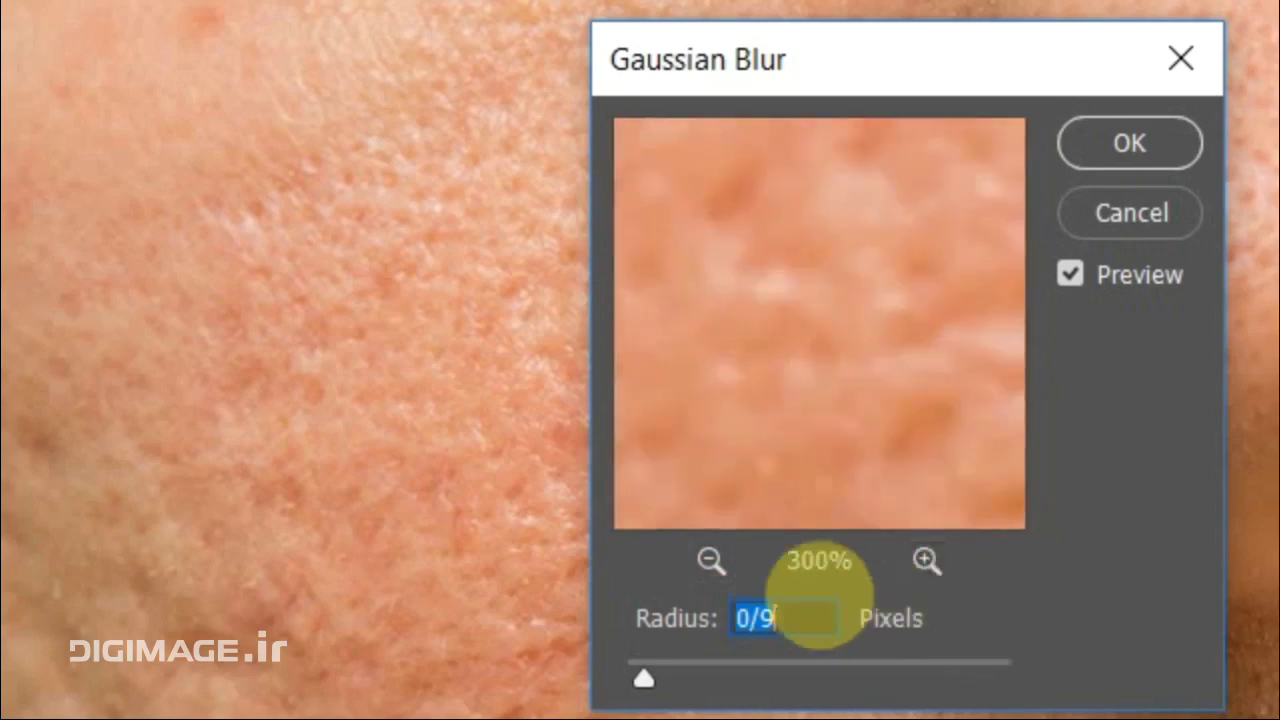
{"action": "left_click", "coordinate": [711, 561]}
{"action": "left_click", "coordinate": [711, 561]}
{"action": "mouse_move", "coordinate": [829, 271]}
{"action": "left_mouse_down"}
{"action": "mouse_move", "coordinate": [934, 334]}
{"action": "mouse_move", "coordinate": [929, 286]}
{"action": "left_mouse_up"}
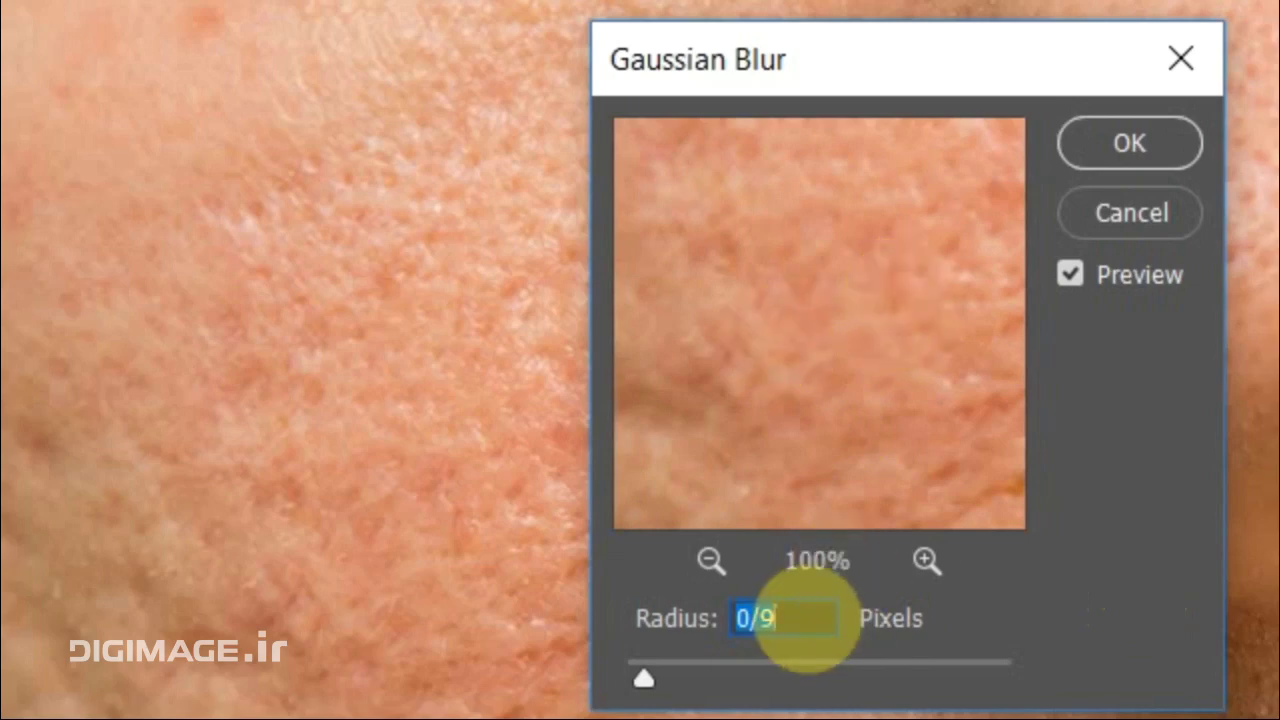
Raise the Gaussian Blur radius to 4.9 pixels and apply it to Small
{"action": "key", "text": "Up"}
{"action": "key", "text": "Up"}
{"action": "key", "text": "Up"}
{"action": "key", "text": "Up"}
{"action": "key", "text": "Up"}
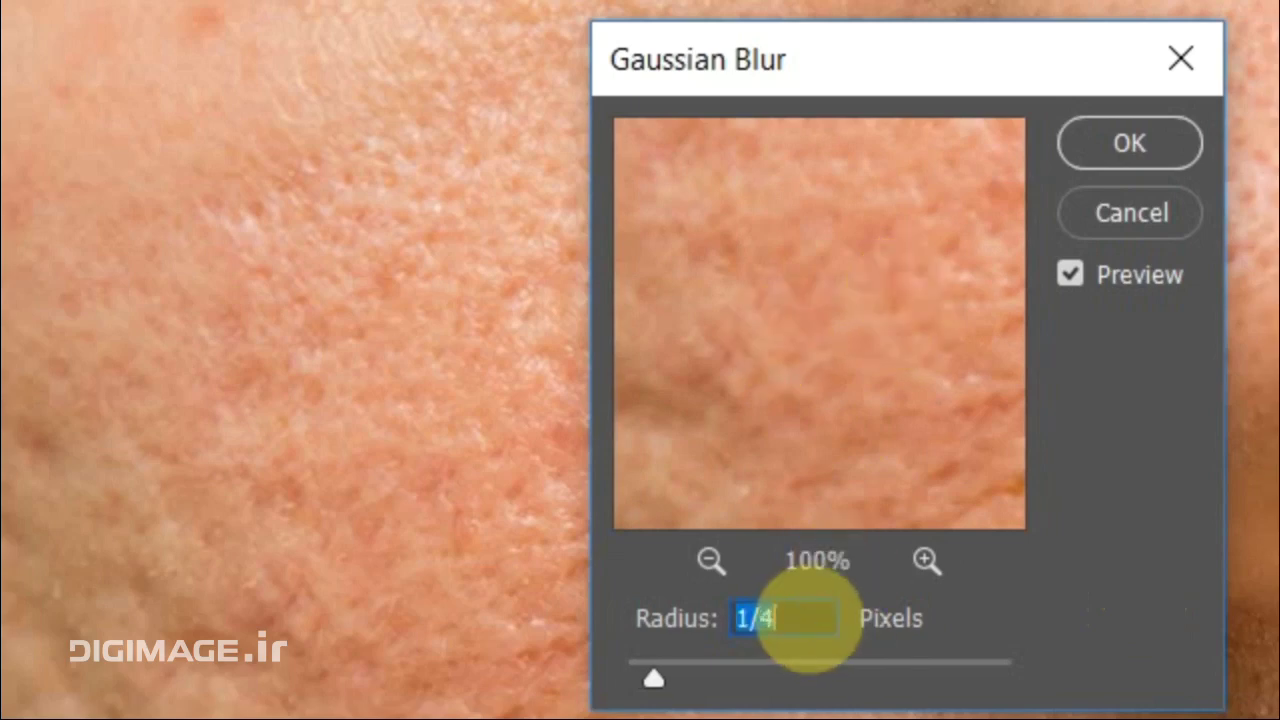
{"action": "key", "text": "Up"}
{"action": "key", "text": "Up"}
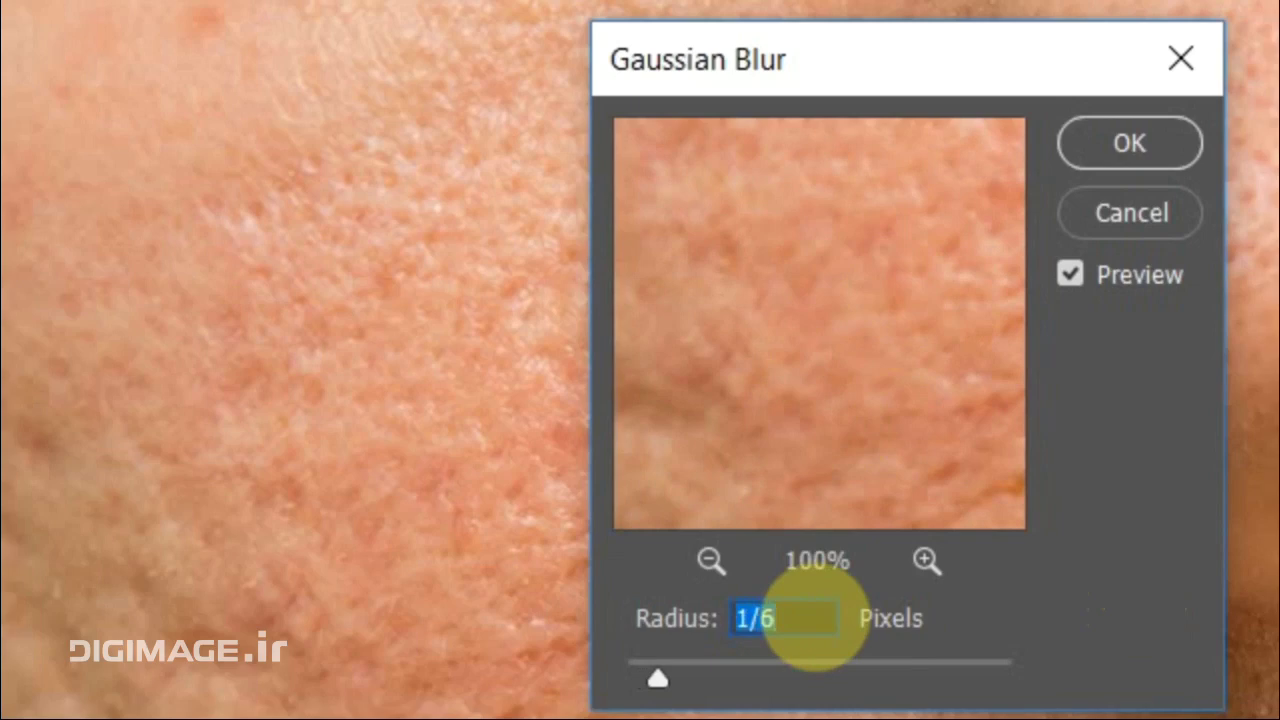
{"action": "key", "text": "Up"}
{"action": "key", "text": "Up"}
{"action": "key", "text": "Up"}
{"action": "key", "text": "Up"}
{"action": "key", "text": "Up"}
{"action": "key", "text": "Up"}
{"action": "key", "text": "Up"}
{"action": "key", "text": "Up"}
{"action": "key", "text": "Up"}
{"action": "key", "text": "Up"}
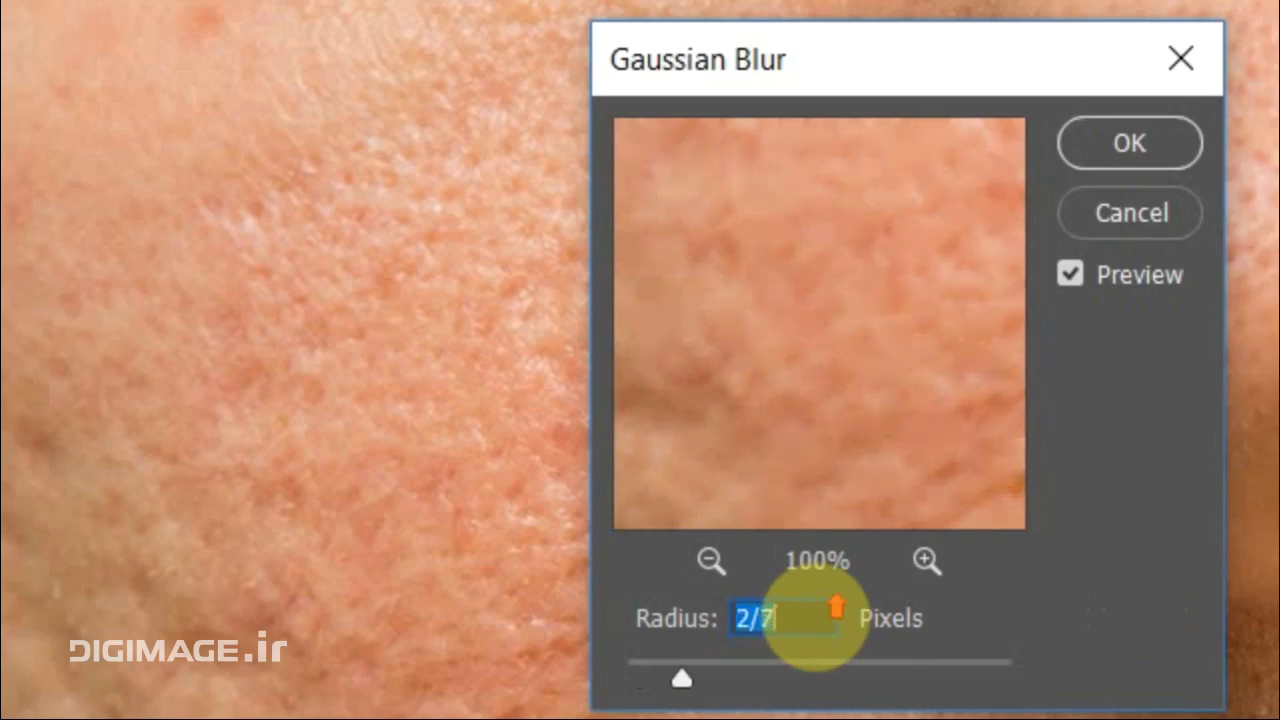
{"action": "key", "text": "Up"}
{"action": "key", "text": "Up"}
{"action": "key", "text": "Up"}
{"action": "key", "text": "Up"}
{"action": "key", "text": "Up"}
{"action": "key", "text": "Up"}
{"action": "key", "text": "Up"}
{"action": "key", "text": "Up"}
{"action": "key", "text": "Up"}
{"action": "key", "text": "Up"}
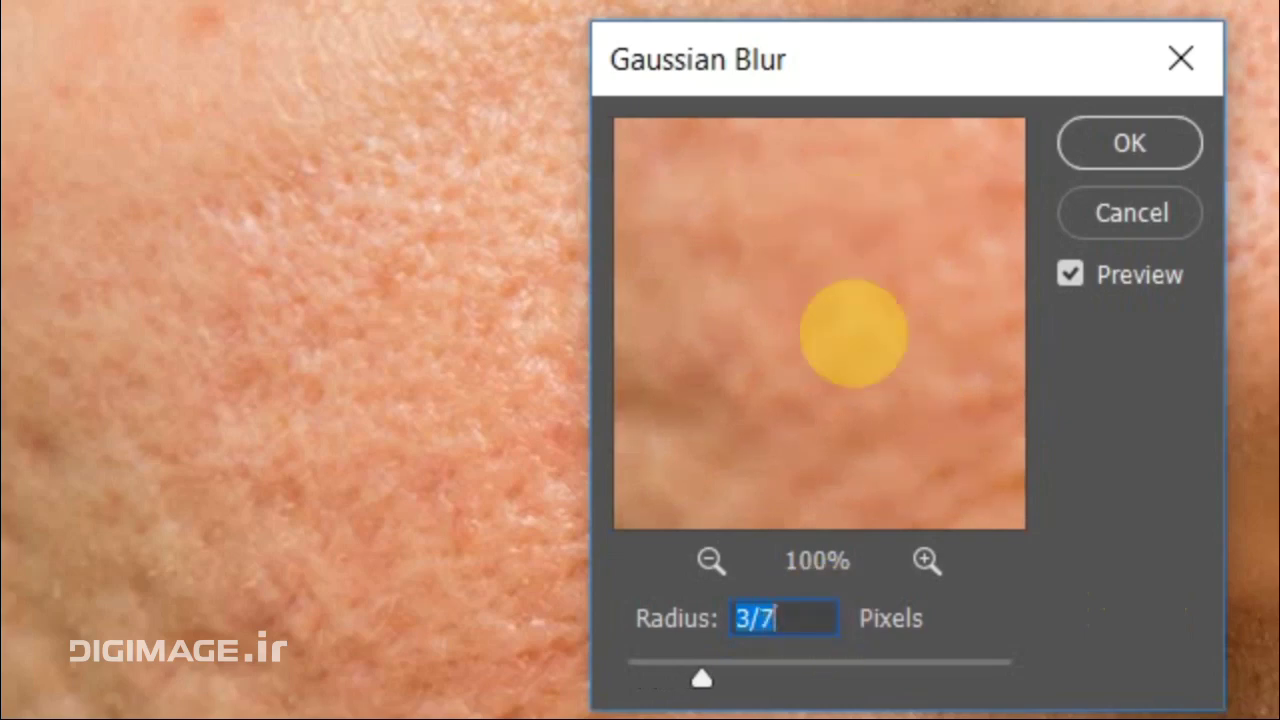
{"action": "key", "text": "Up"}
{"action": "key", "text": "Up"}
{"action": "key", "text": "Up"}
{"action": "key", "text": "Up"}
{"action": "key", "text": "Up"}
{"action": "key", "text": "Up"}
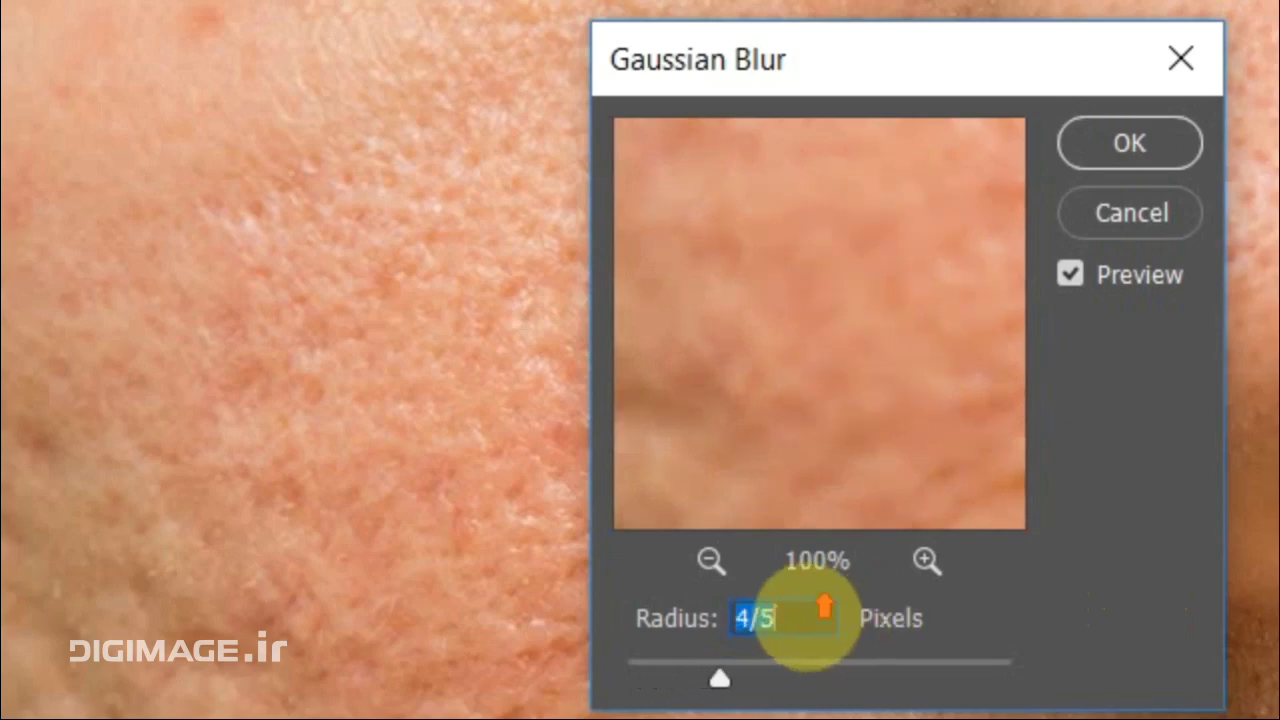
{"action": "key", "text": "Up"}
{"action": "key", "text": "Up"}
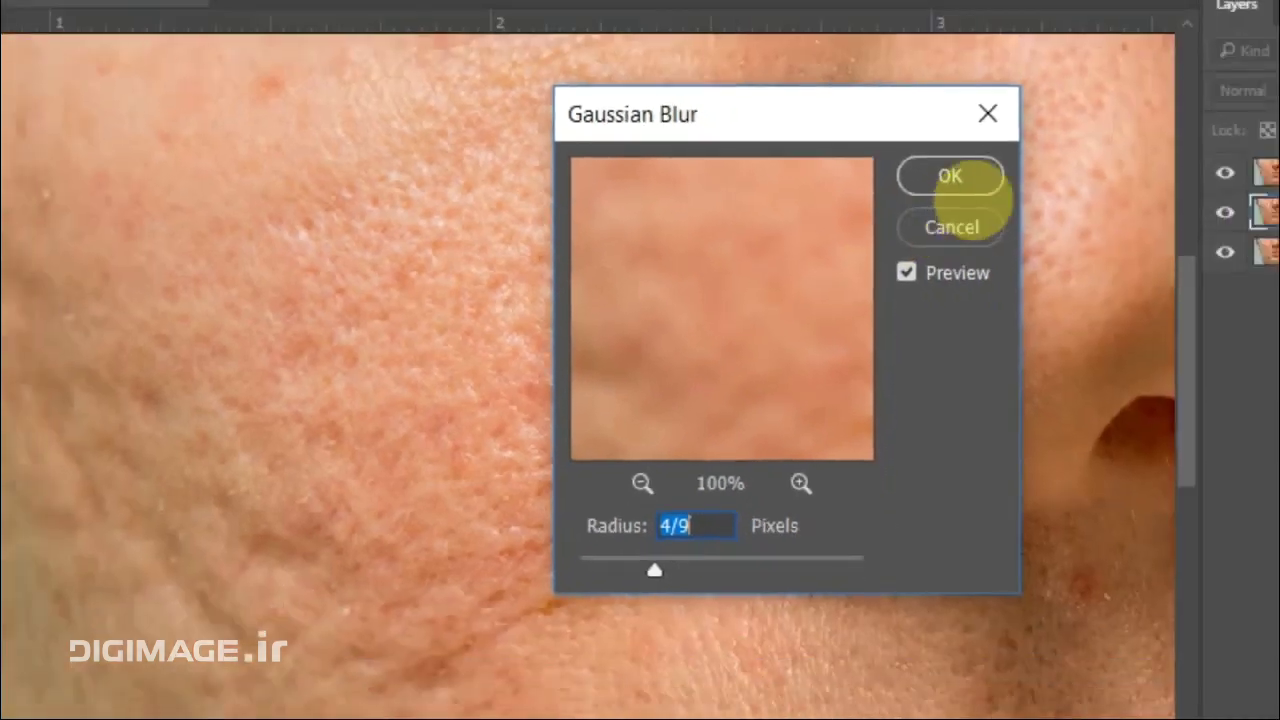
{"action": "left_click", "coordinate": [812, 198]}
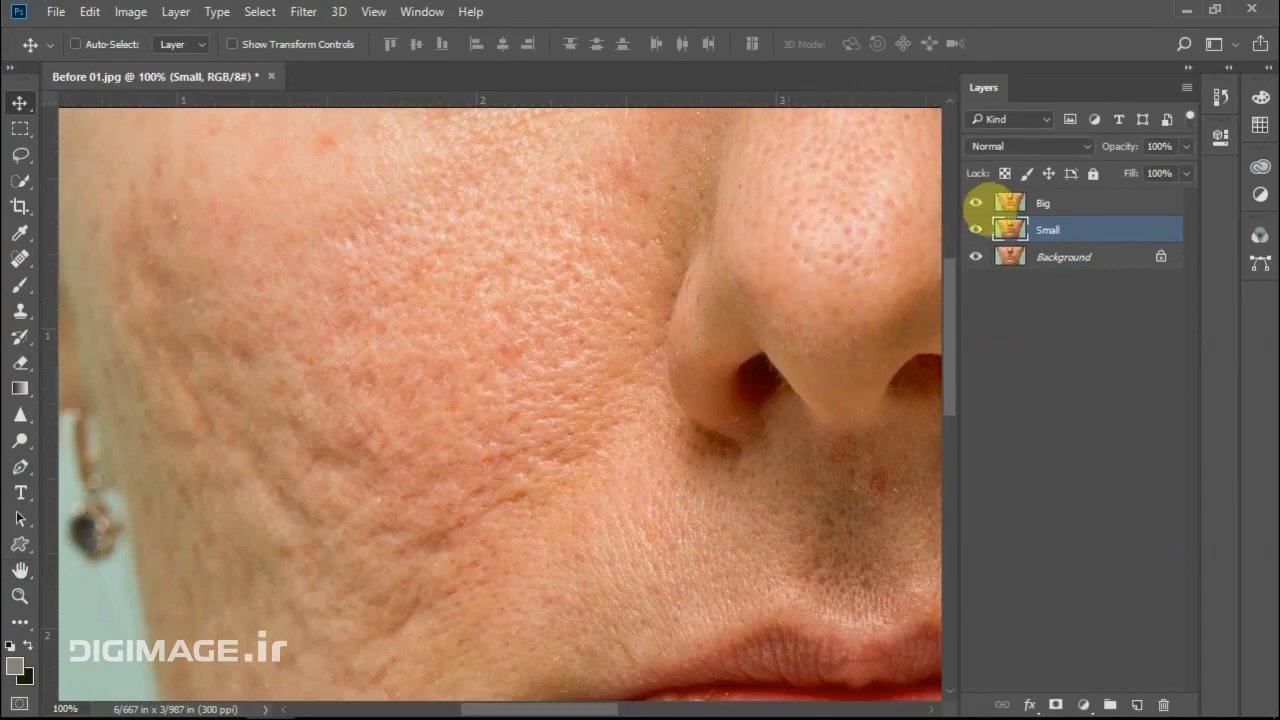
{"action": "left_click", "coordinate": [975, 203]}
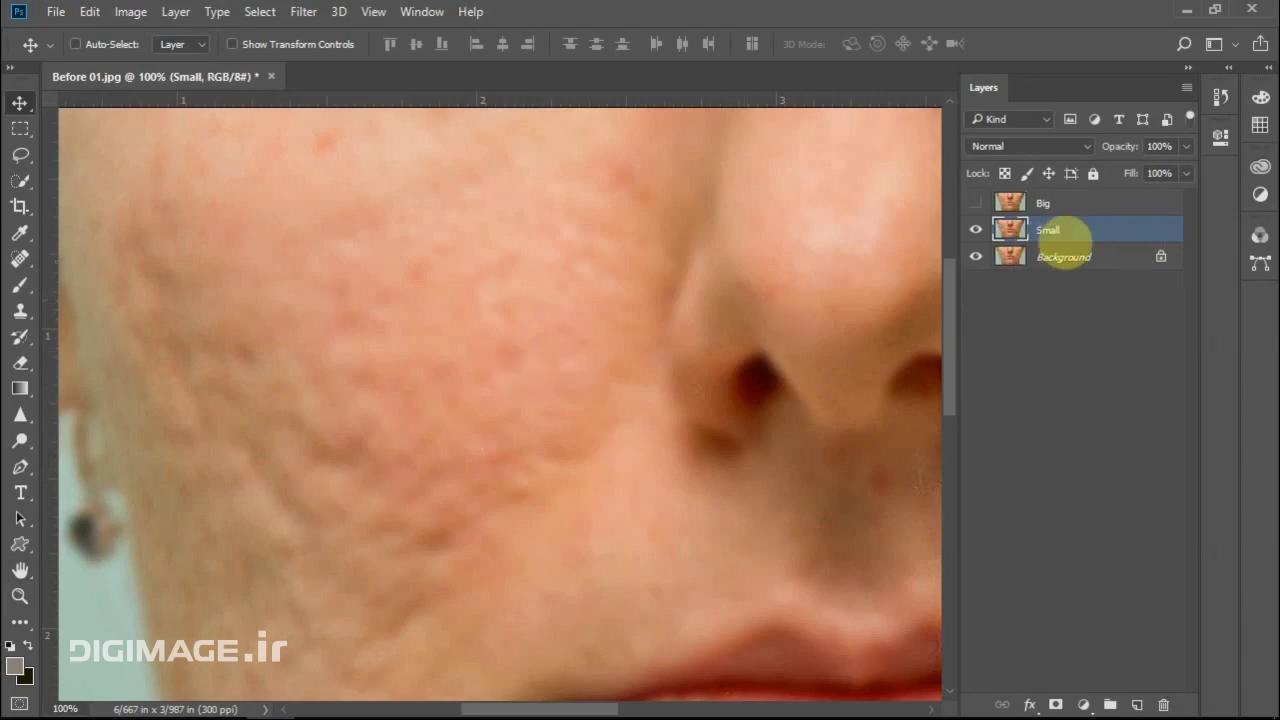
{"action": "double_click", "coordinate": [1050, 231]}
{"action": "type", "text": "Big"}
{"action": "key", "text": "Escape"}
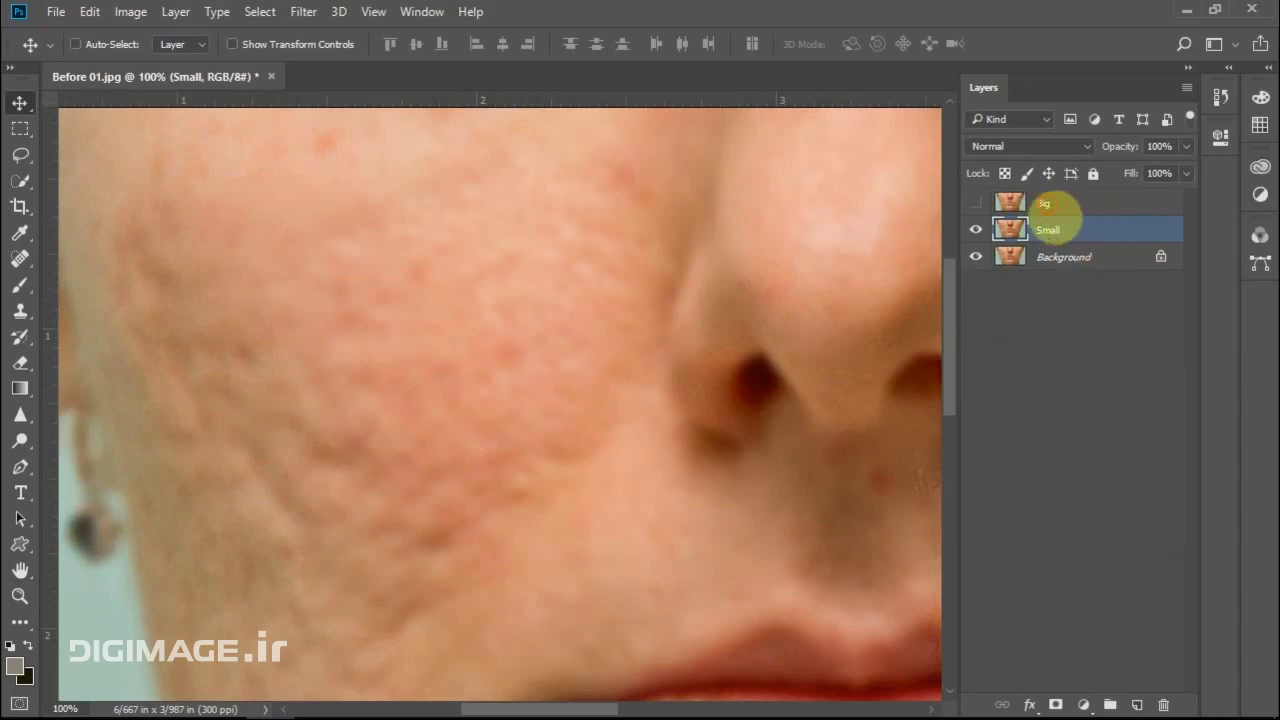
{"action": "left_click", "coordinate": [1050, 205]}
{"action": "left_click", "coordinate": [975, 205]}
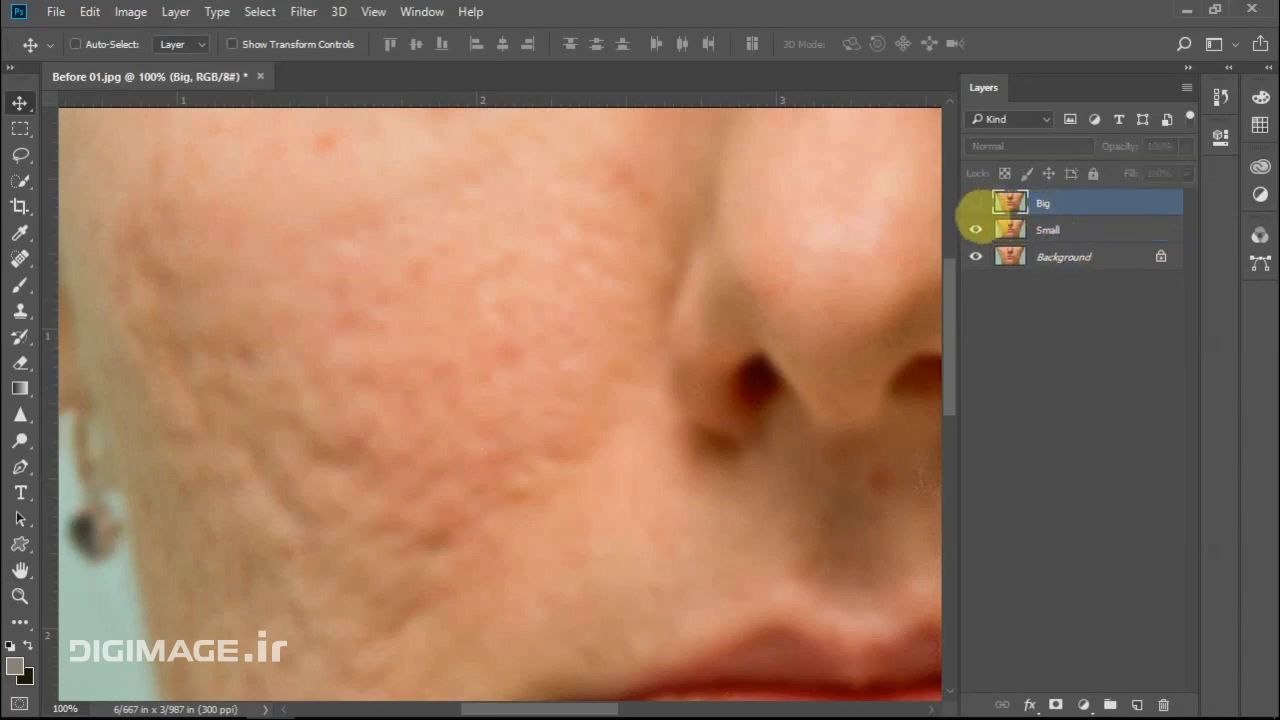
{"action": "left_click", "coordinate": [975, 203]}
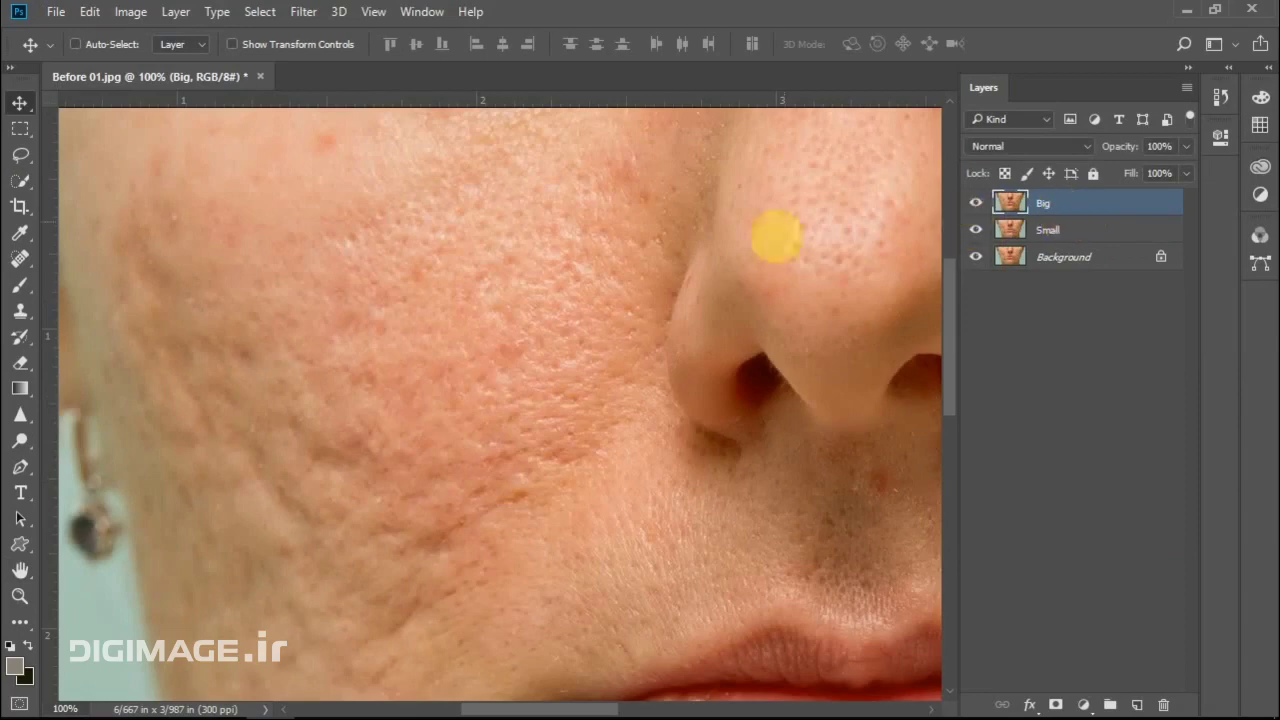
Apply Image onto Big with source Small, Subtract blending, Scale 2, Offset 128
{"action": "left_click", "coordinate": [132, 12]}
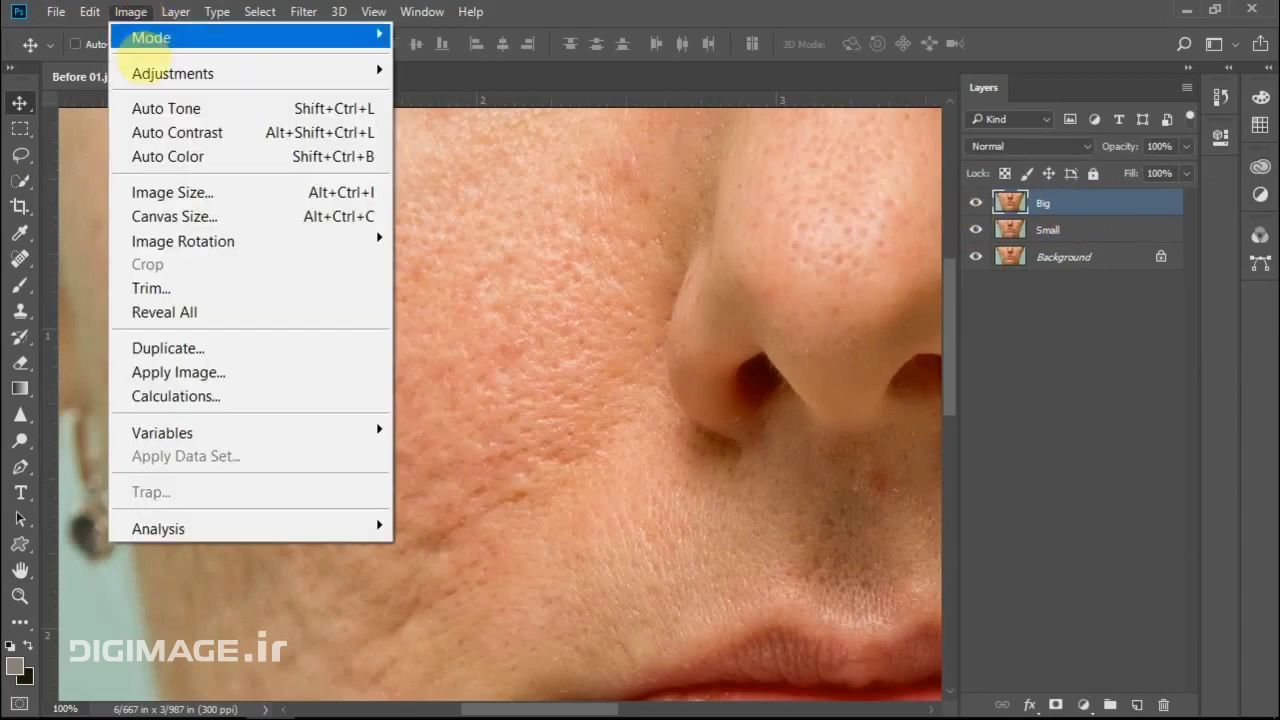
{"action": "key", "text": "Escape"}
{"action": "key", "text": "h"}
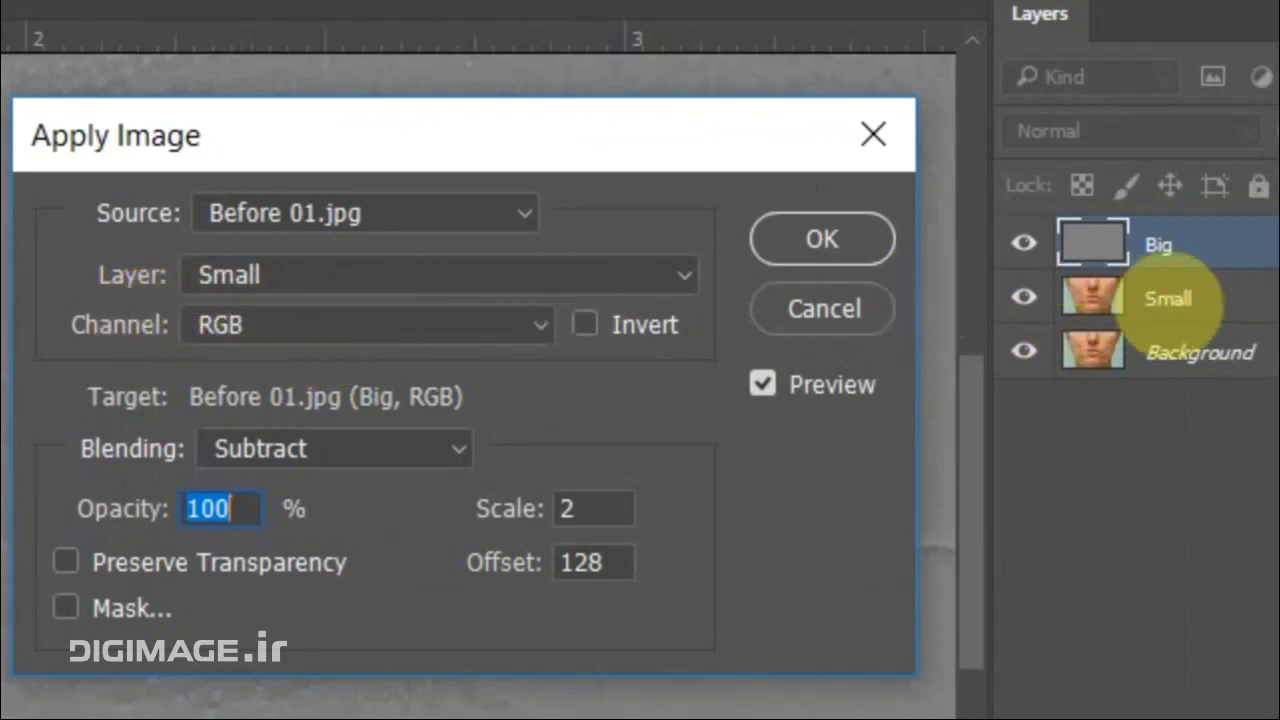
{"action": "left_click", "coordinate": [313, 290]}
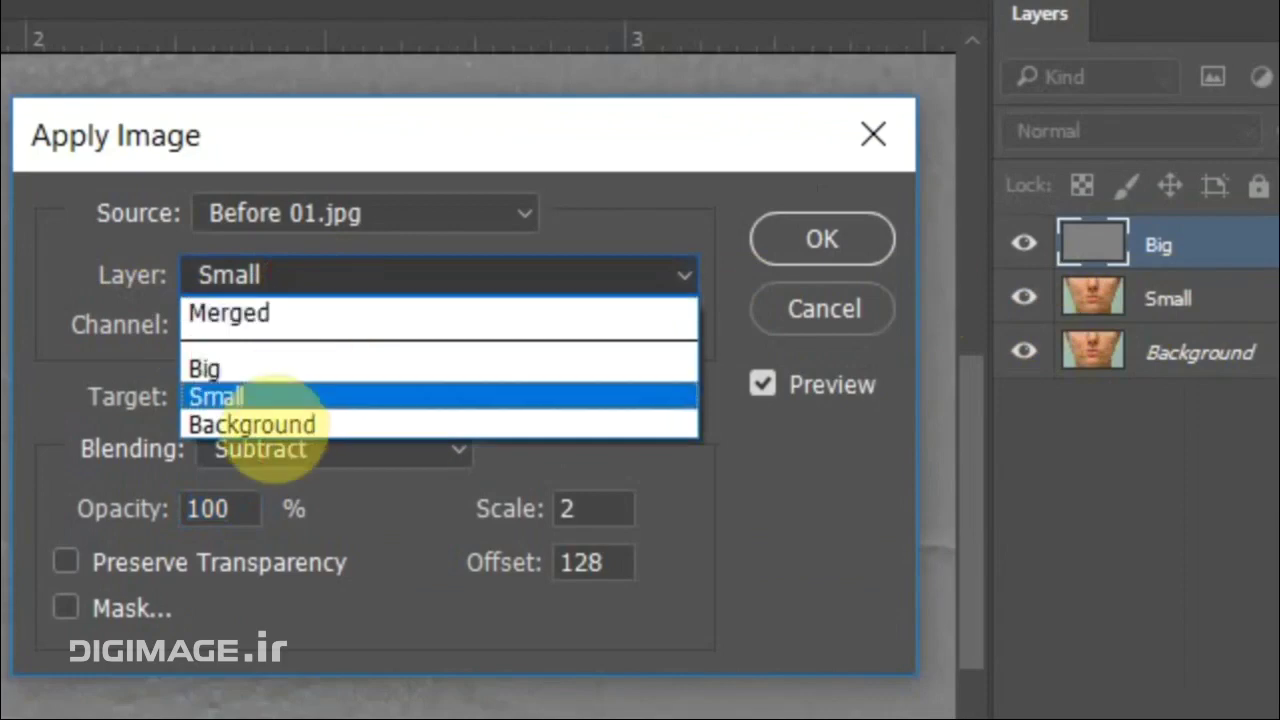
{"action": "left_click", "coordinate": [229, 396]}
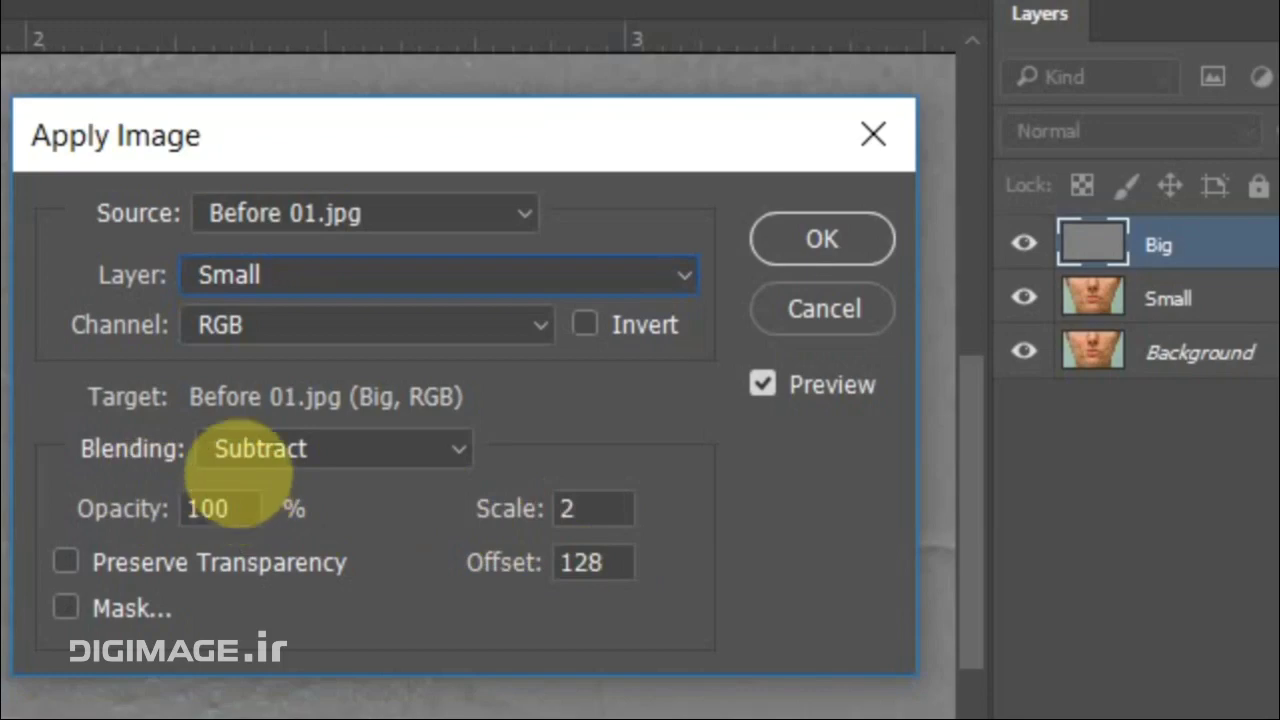
{"action": "left_click", "coordinate": [306, 449]}
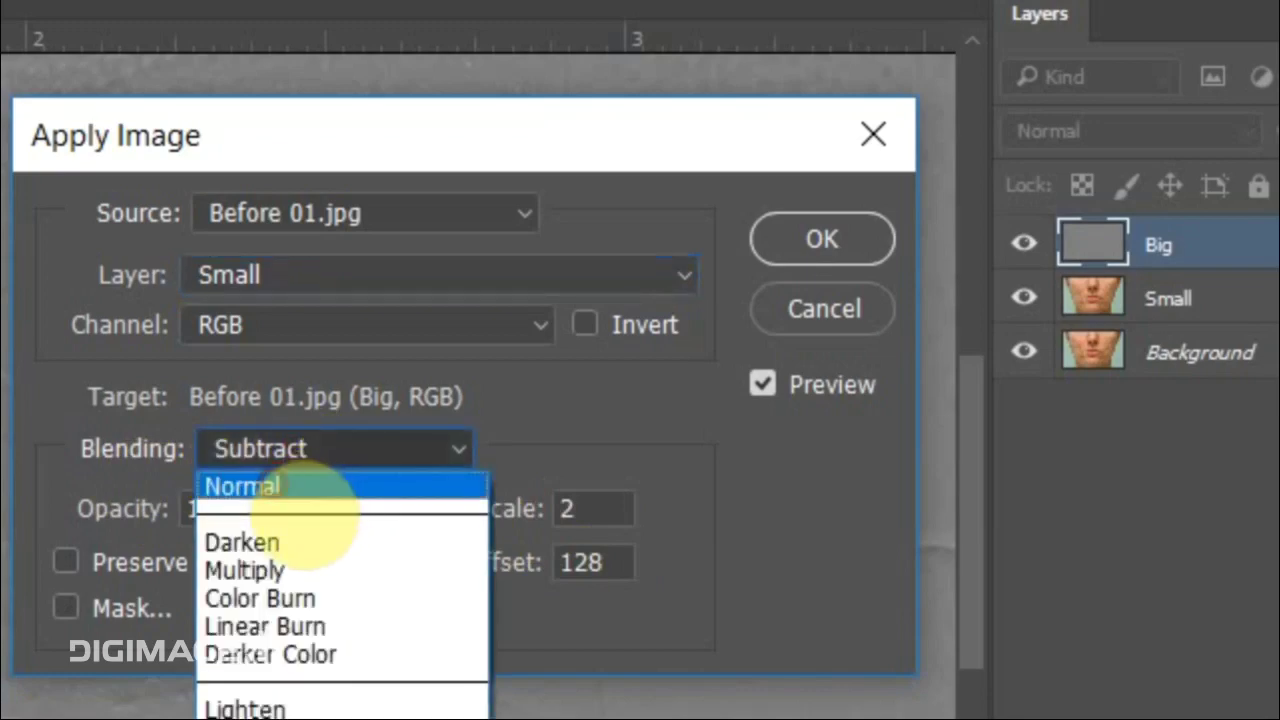
{"action": "left_click", "coordinate": [300, 490]}
{"action": "left_click", "coordinate": [314, 452]}
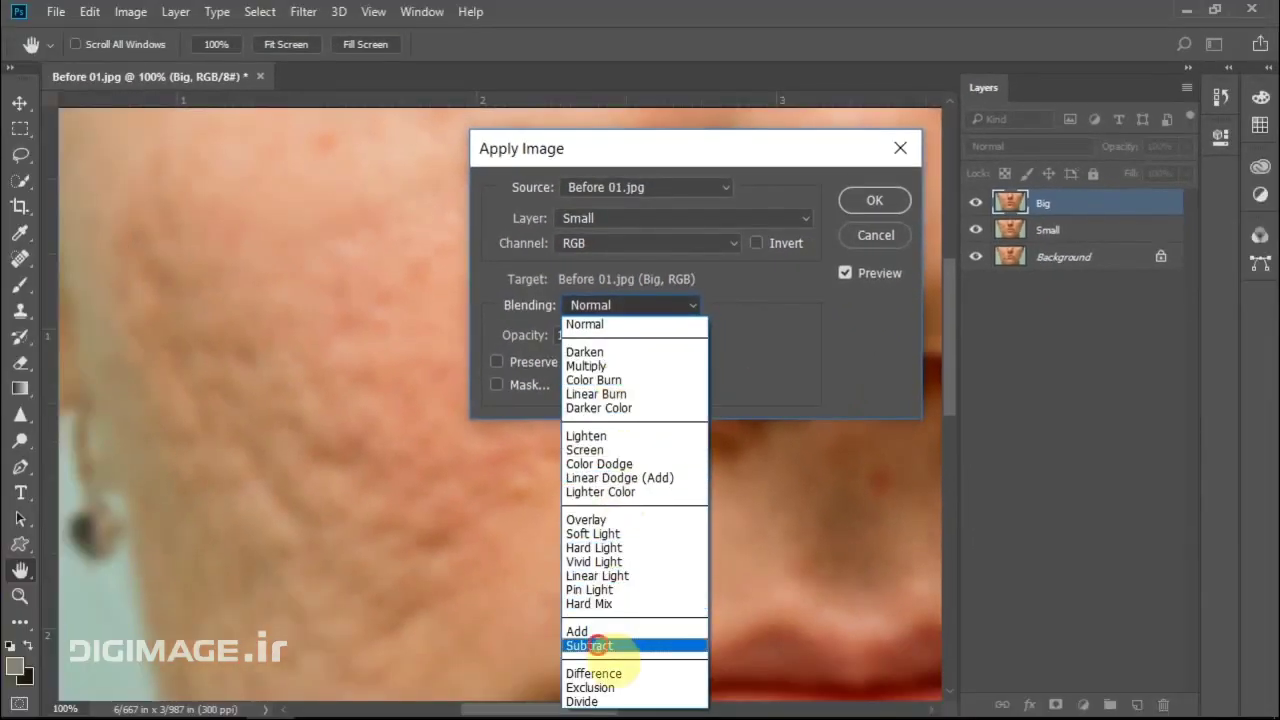
{"action": "left_click", "coordinate": [606, 641]}
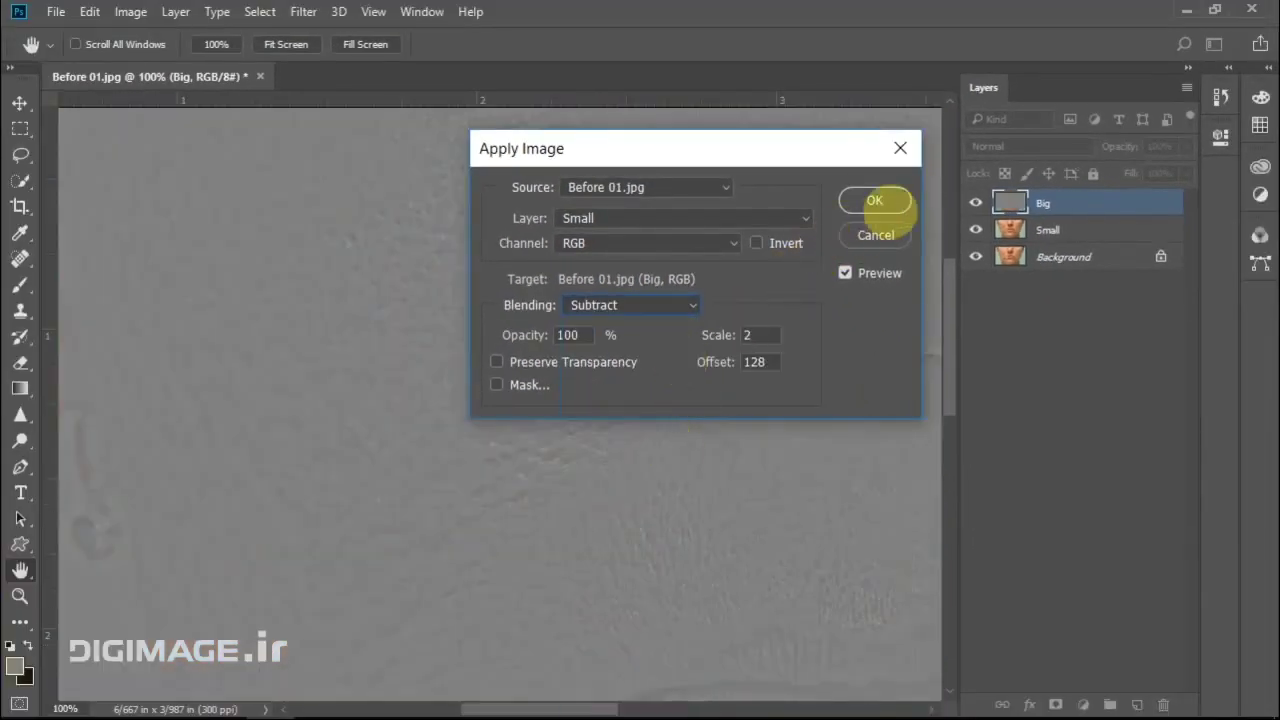
{"action": "left_click", "coordinate": [876, 201]}
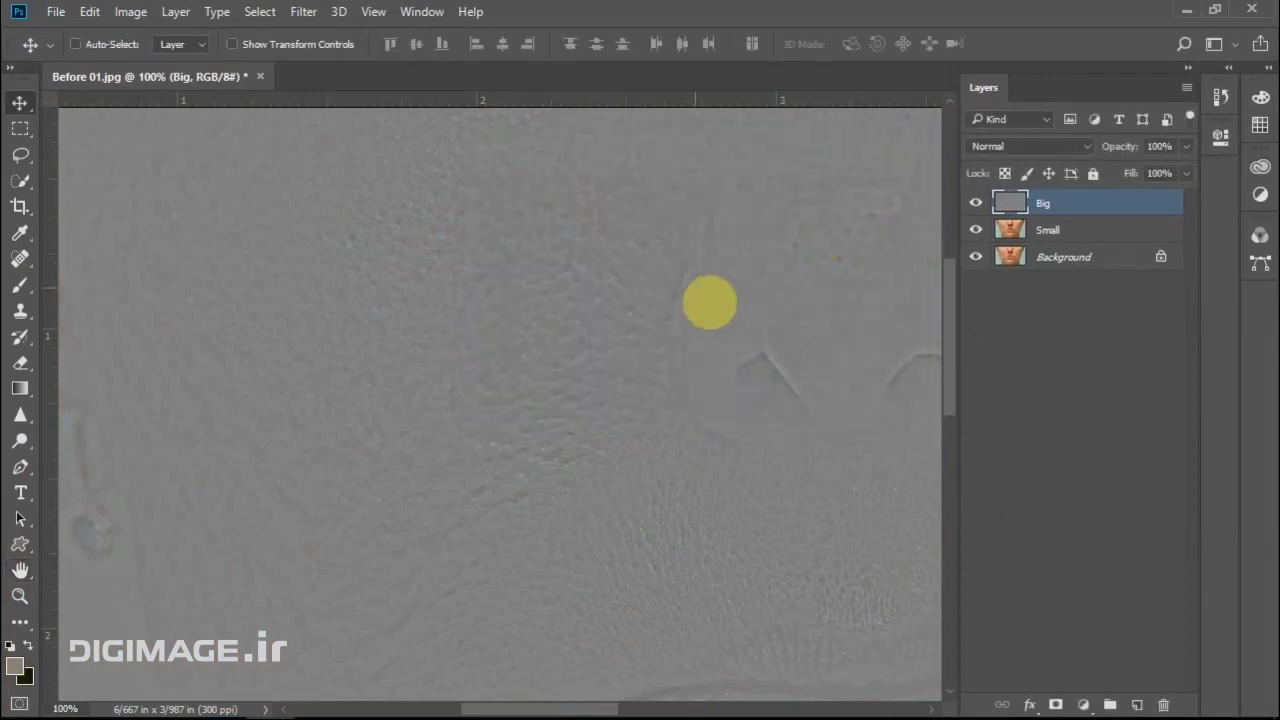
{"action": "key", "text": "ctrl+minus"}
{"action": "key", "text": "ctrl+minus"}
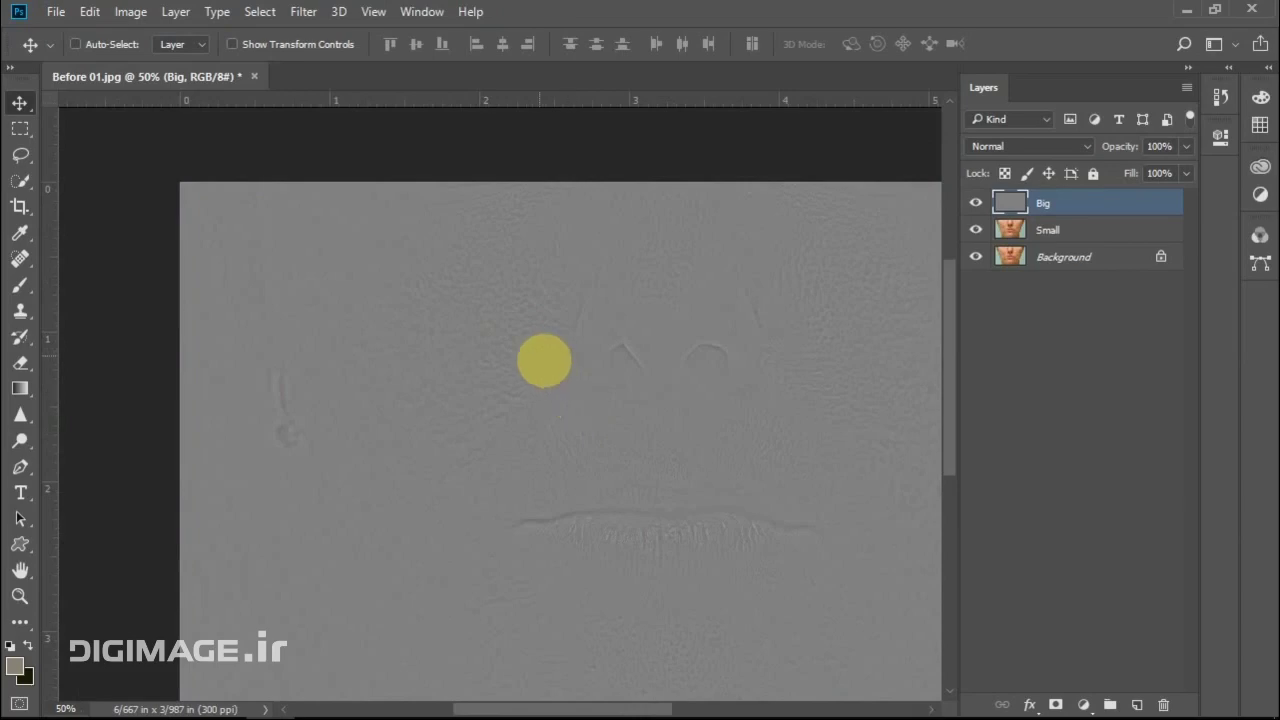
{"action": "left_click_drag", "start_coordinate": [495, 342], "coordinate": [600, 380]}
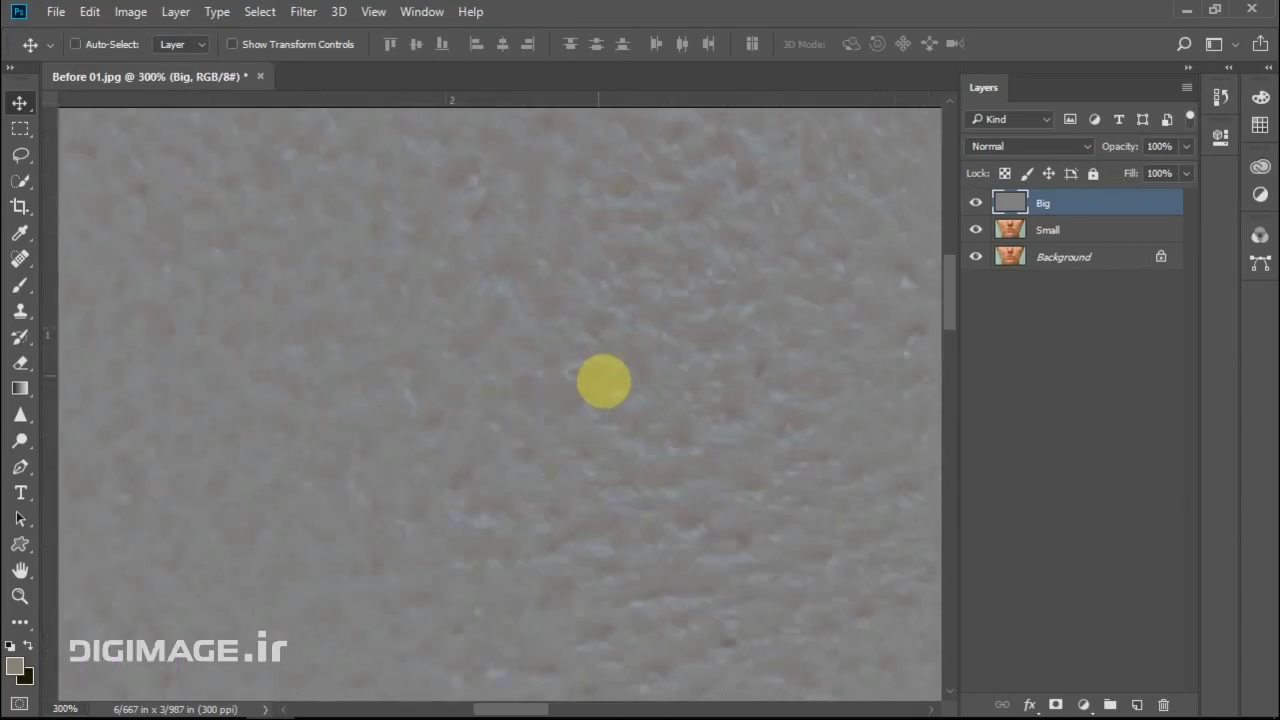
{"action": "key", "text": "ctrl+minus"}
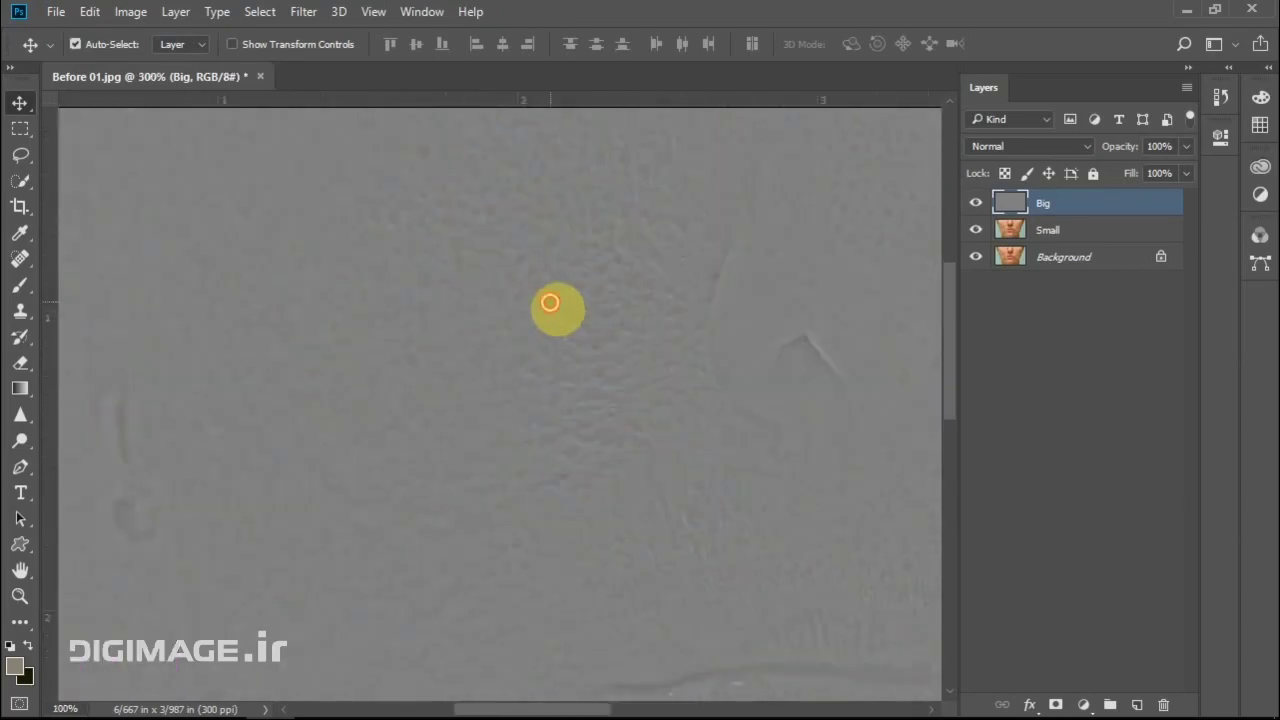
{"action": "key", "text": "ctrl+minus"}
{"action": "key", "text": "ctrl+minus"}
{"action": "key", "text": "ctrl+minus"}
{"action": "key", "text": "ctrl+minus"}
{"action": "key", "text": "ctrl+0"}
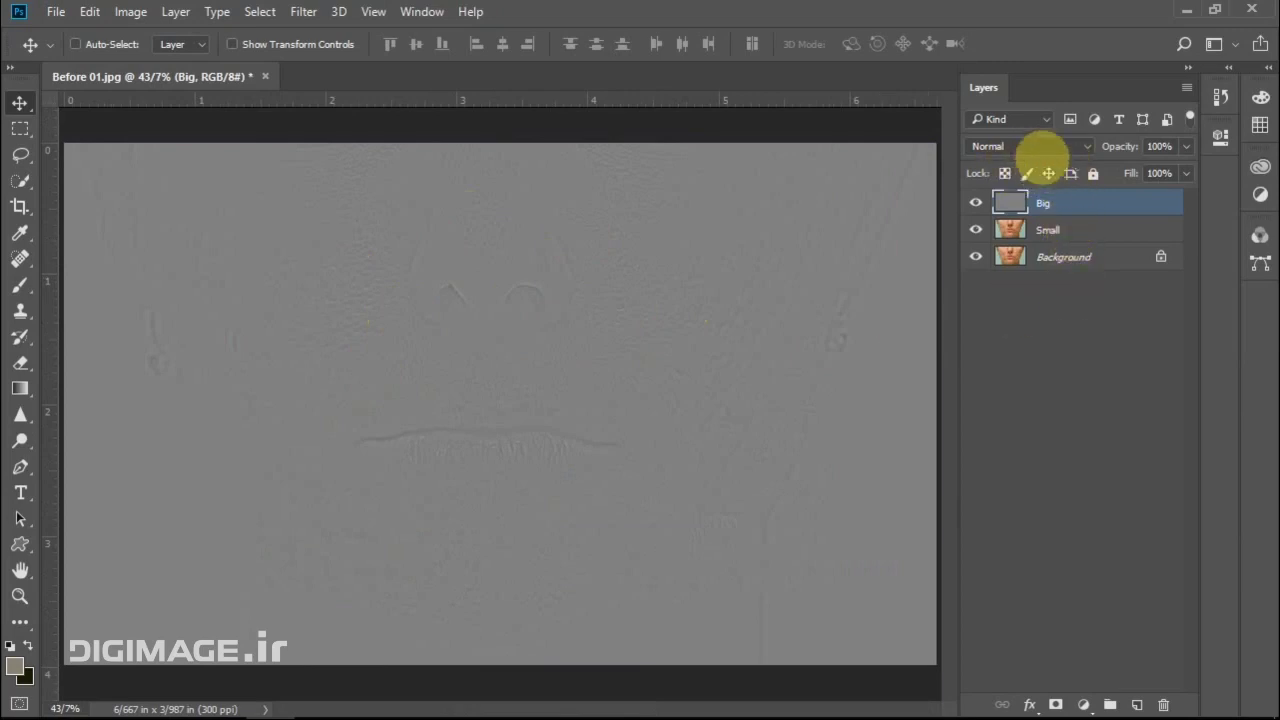
Switch Big's blend mode to Linear Light and zoom into the left cheek to check
{"action": "left_click", "coordinate": [1040, 152]}
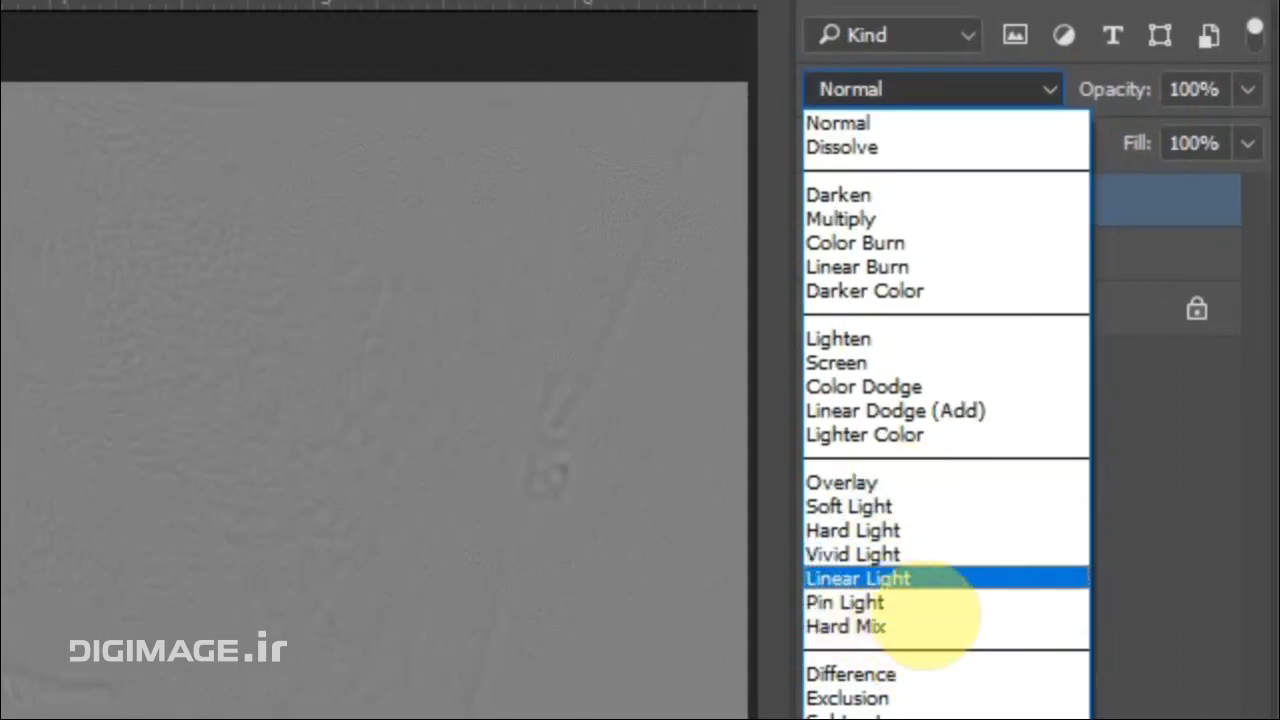
{"action": "left_click", "coordinate": [900, 578]}
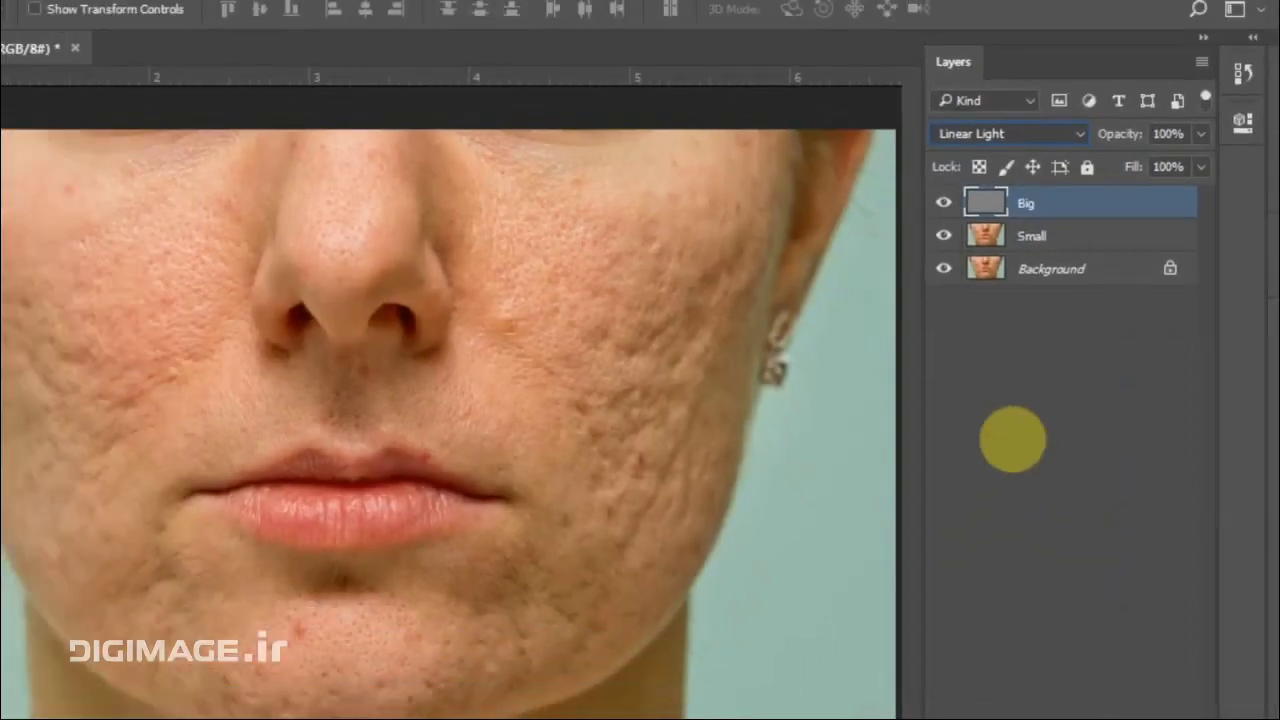
{"action": "scroll", "coordinate": [306, 343], "scroll_direction": "up", "scroll_amount": 2}
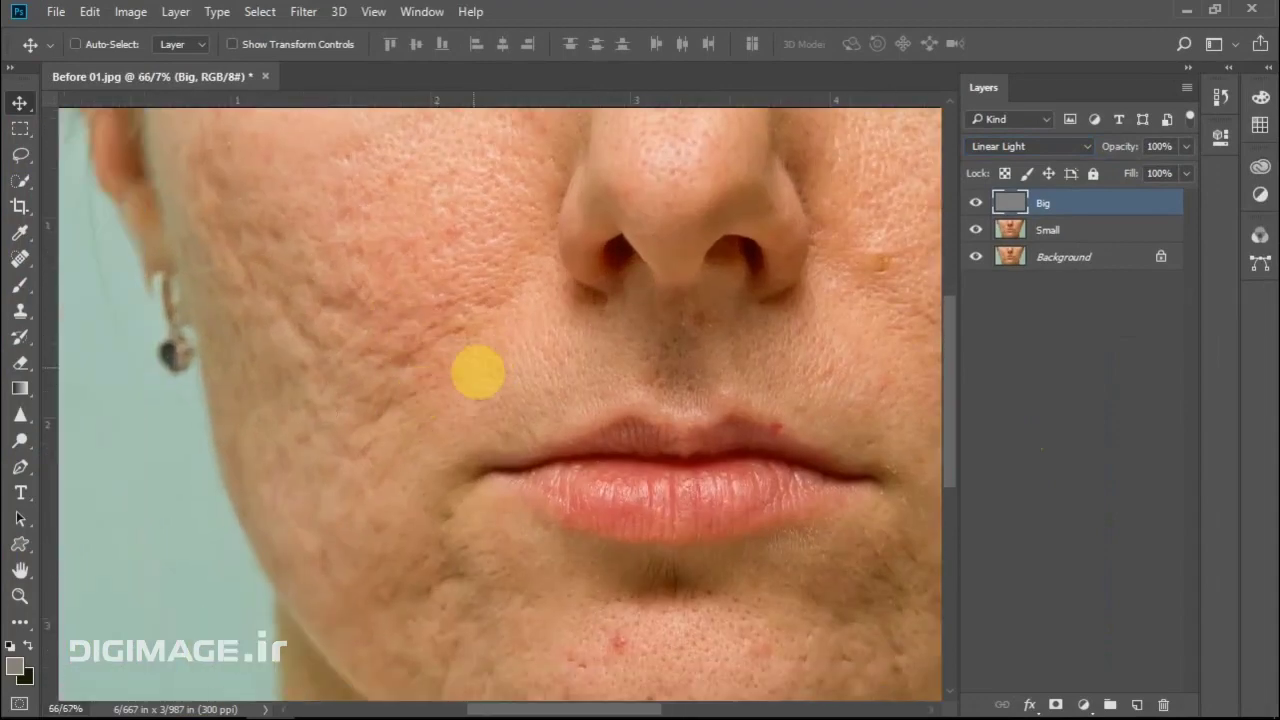
{"action": "left_click_drag", "start_coordinate": [528, 408], "coordinate": [497, 394]}
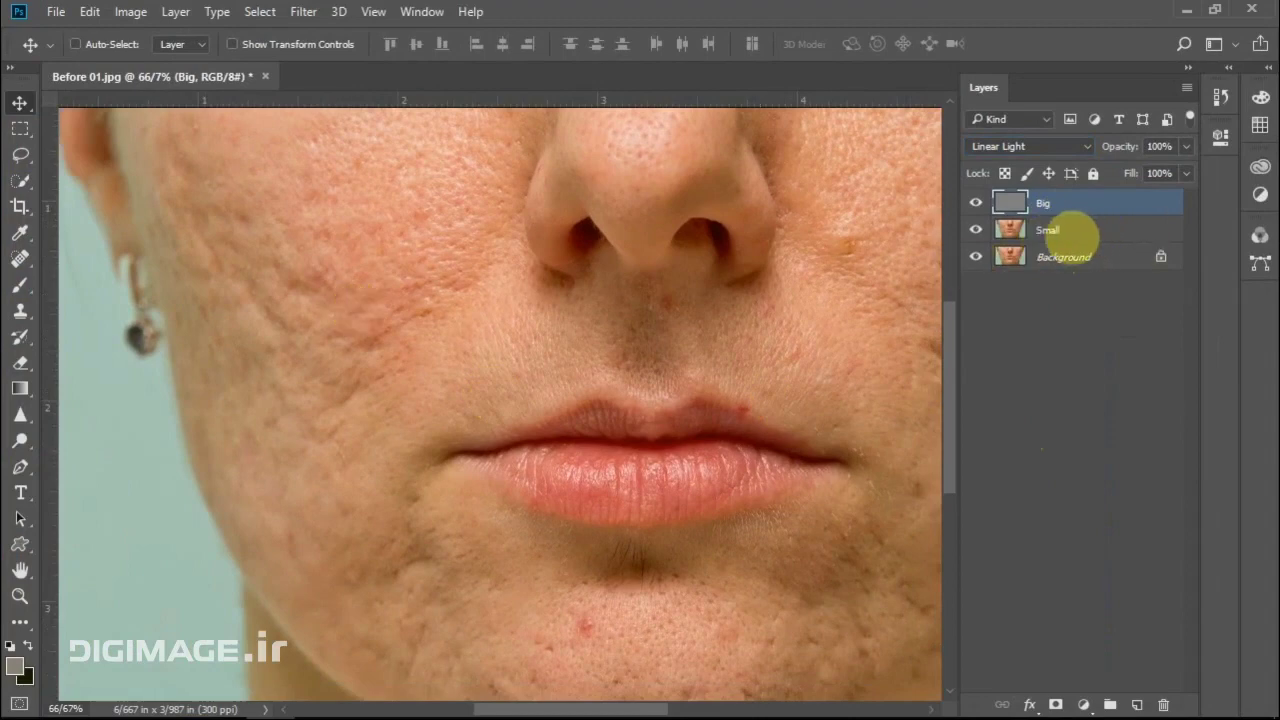
{"action": "left_click", "coordinate": [1070, 230]}
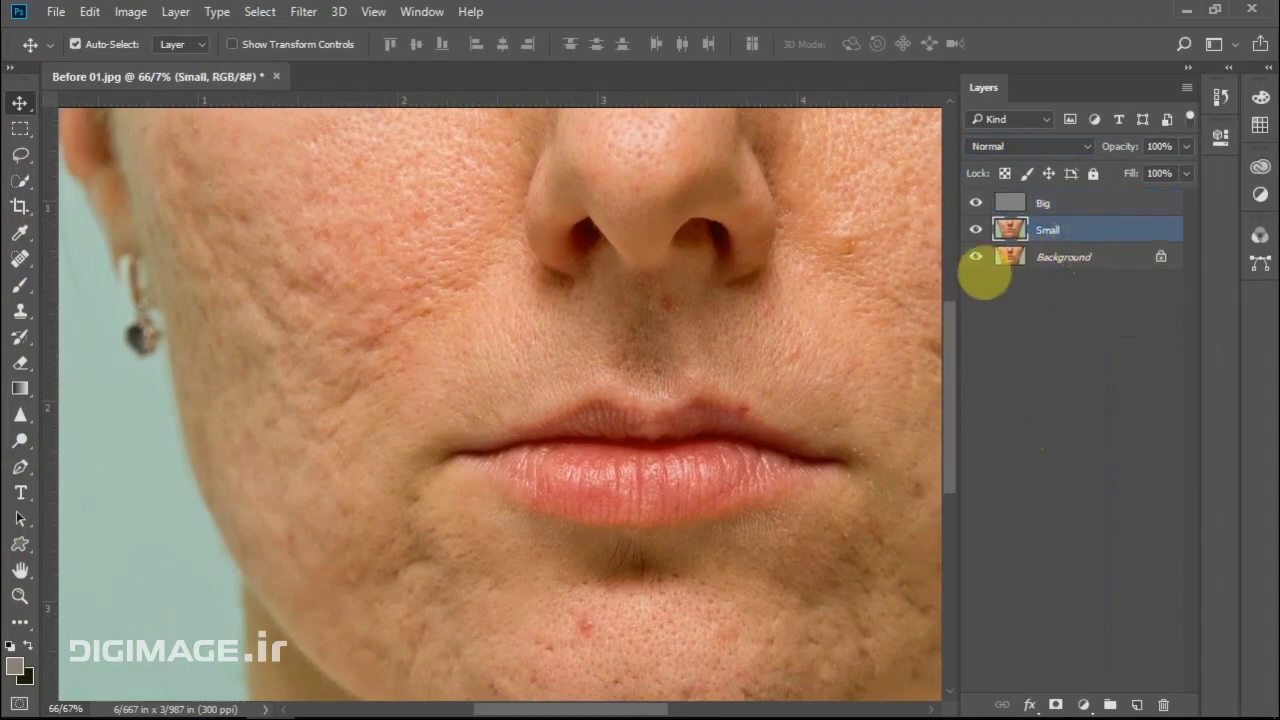
{"action": "key", "text": "ctrl+0"}
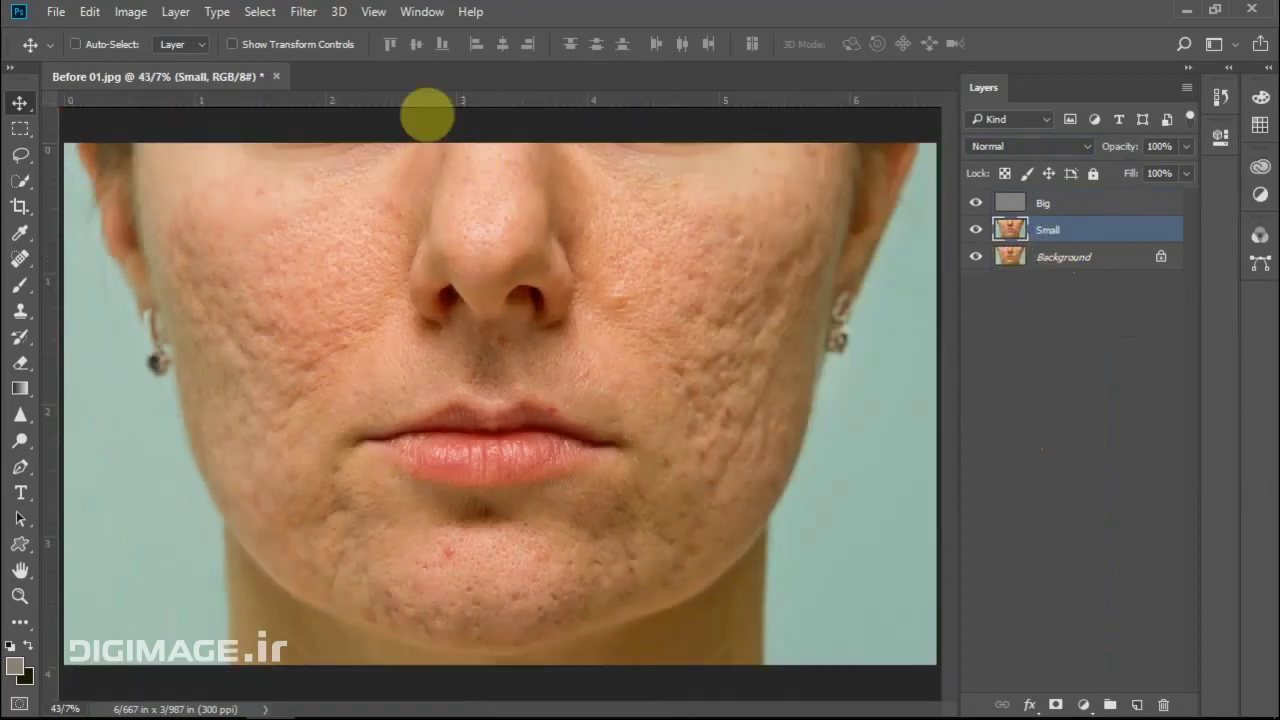
{"action": "left_click", "coordinate": [303, 11]}
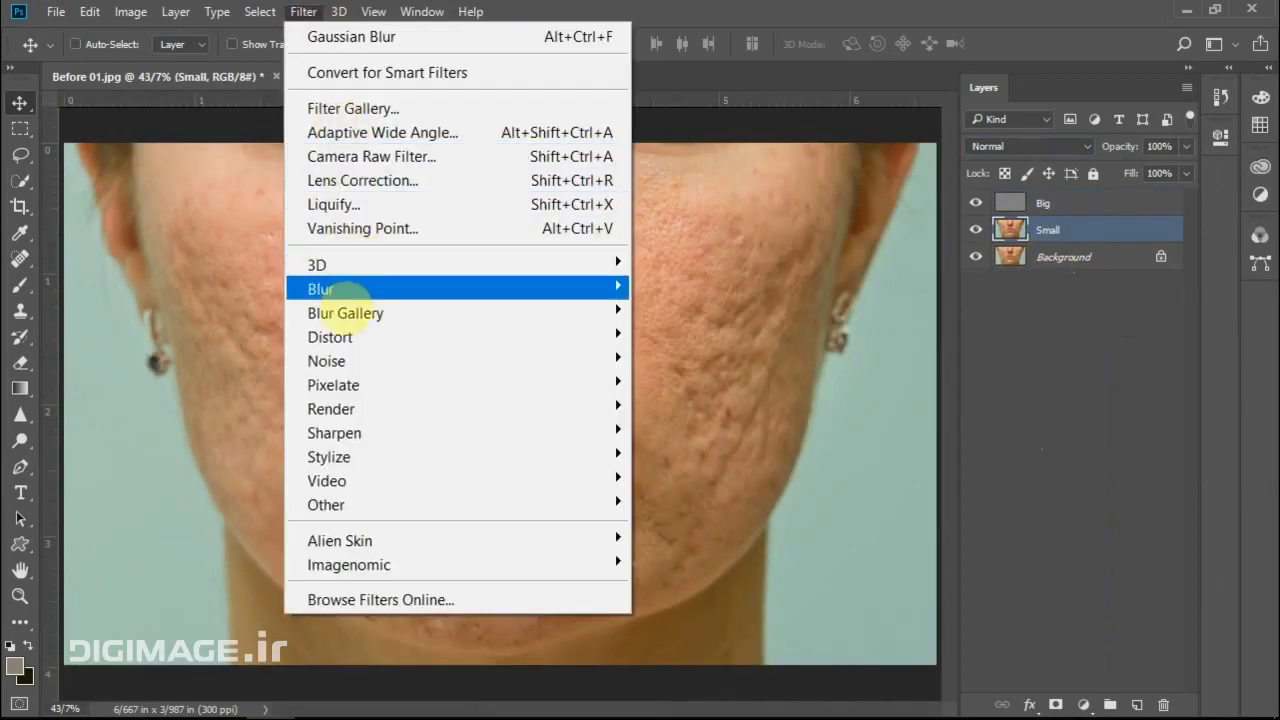
{"action": "mouse_move", "coordinate": [330, 289]}
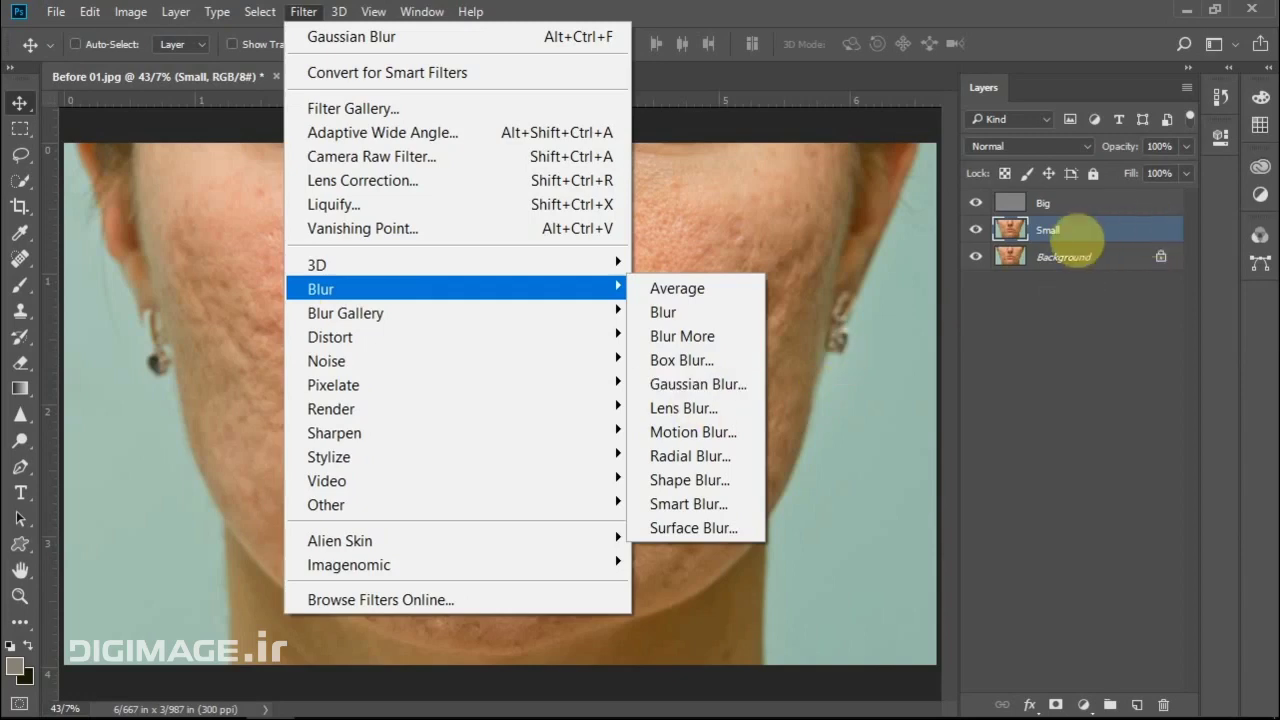
{"action": "left_click", "coordinate": [1073, 243]}
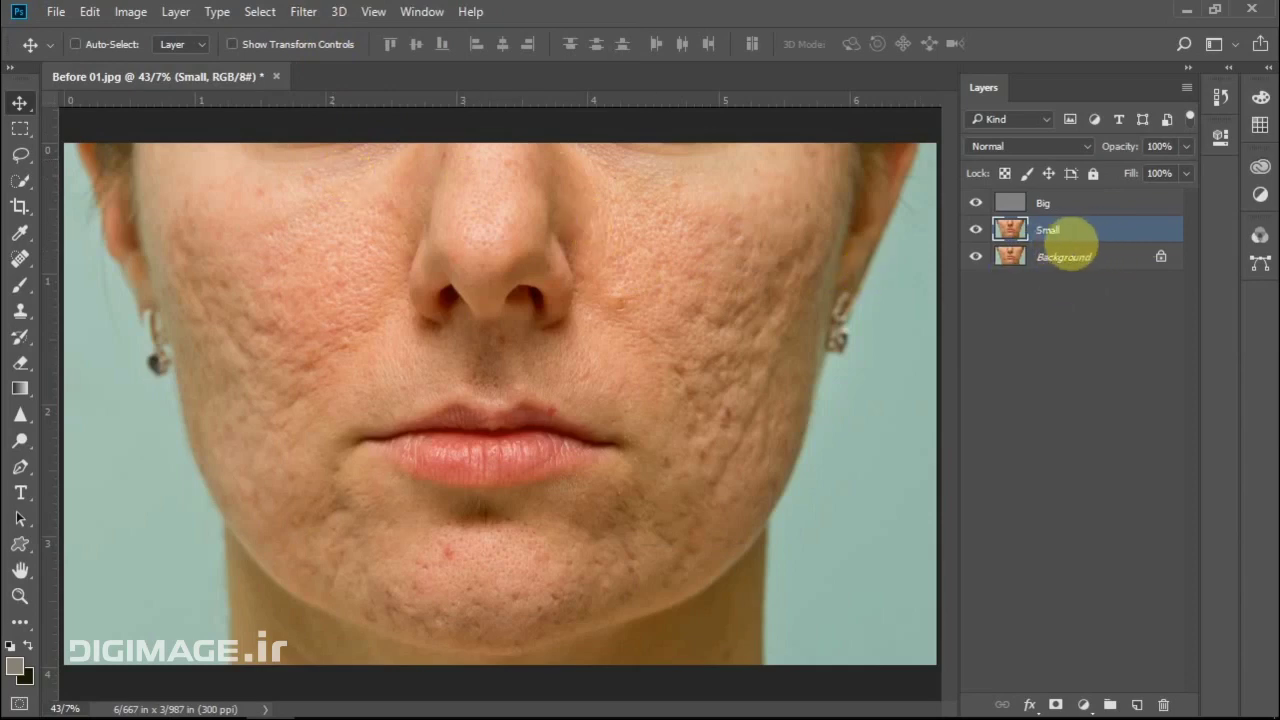
Convert the Small layer to a smart object and bring up the Filter menu's blur choices
{"action": "right_click", "coordinate": [1100, 238]}
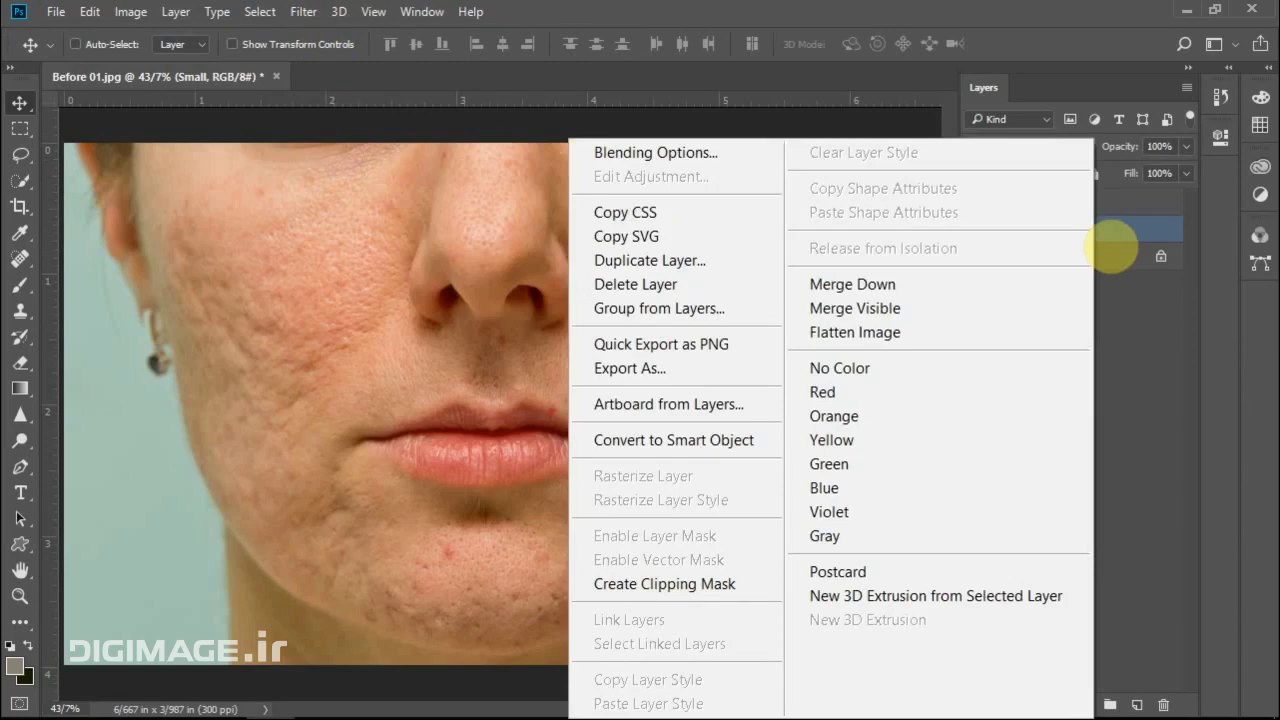
{"action": "left_click", "coordinate": [688, 440]}
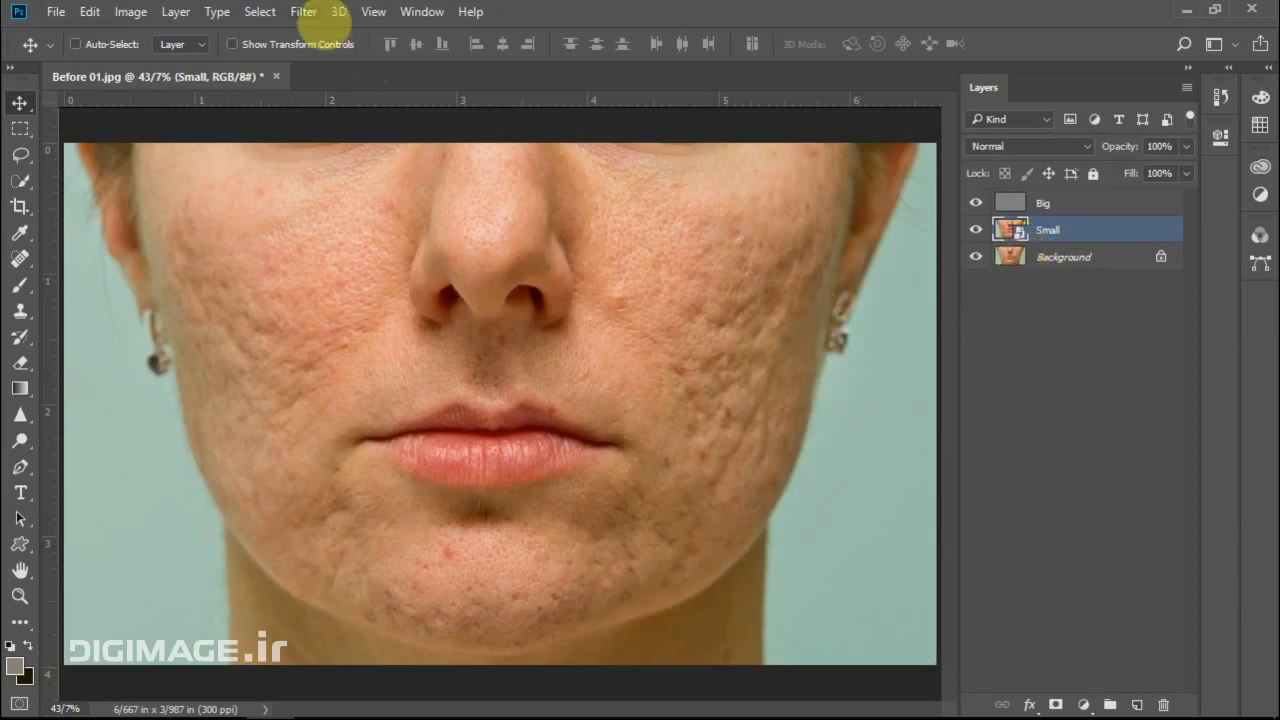
{"action": "left_click", "coordinate": [303, 11]}
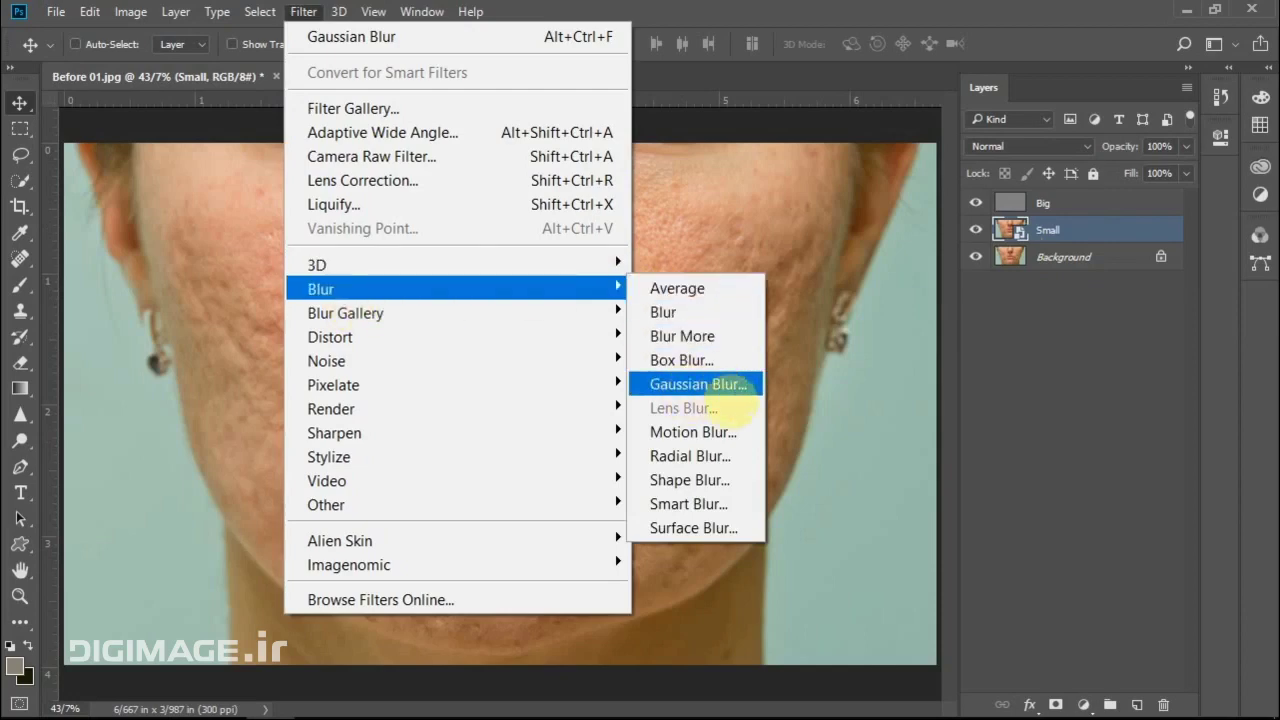
Apply a Gaussian Blur smart filter to Small at Radius 45.6 pixels, previewing cheek skin
{"action": "left_click", "coordinate": [745, 384]}
{"action": "left_click_drag", "start_coordinate": [600, 471], "coordinate": [556, 471]}
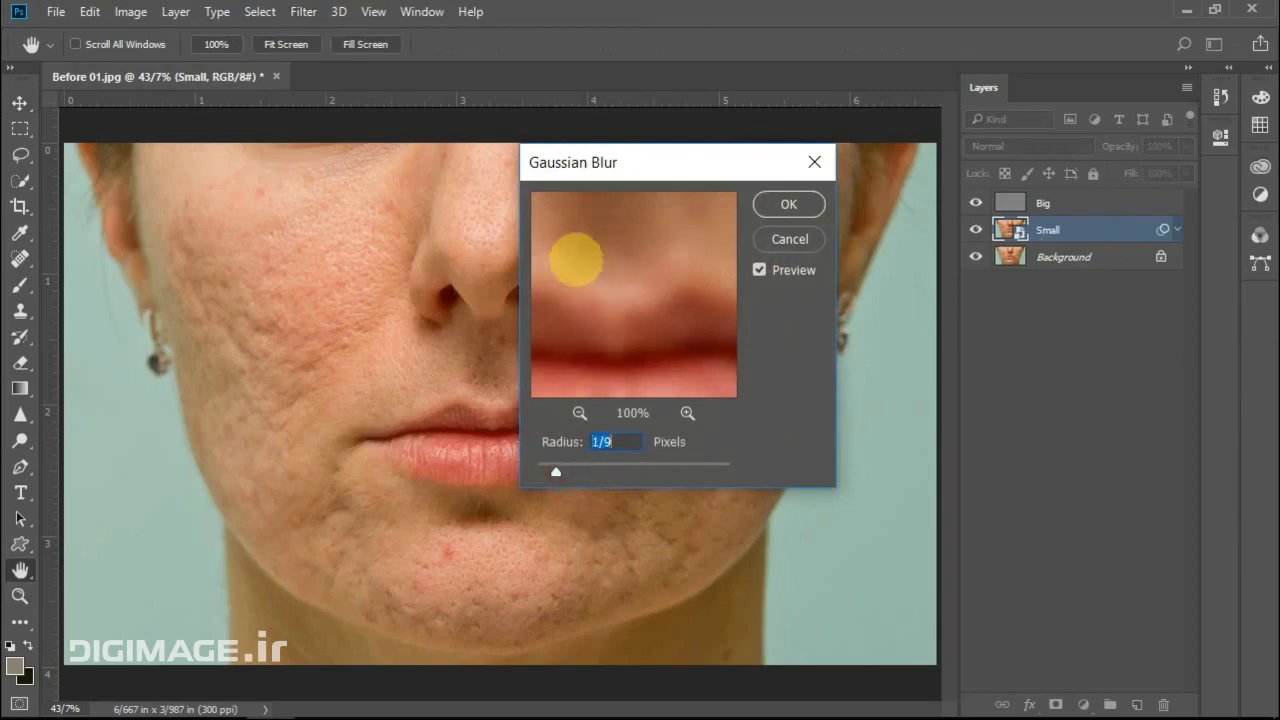
{"action": "mouse_move", "coordinate": [576, 259]}
{"action": "left_mouse_down"}
{"action": "mouse_move", "coordinate": [589, 311]}
{"action": "mouse_move", "coordinate": [694, 320]}
{"action": "mouse_move", "coordinate": [629, 286]}
{"action": "left_mouse_up"}
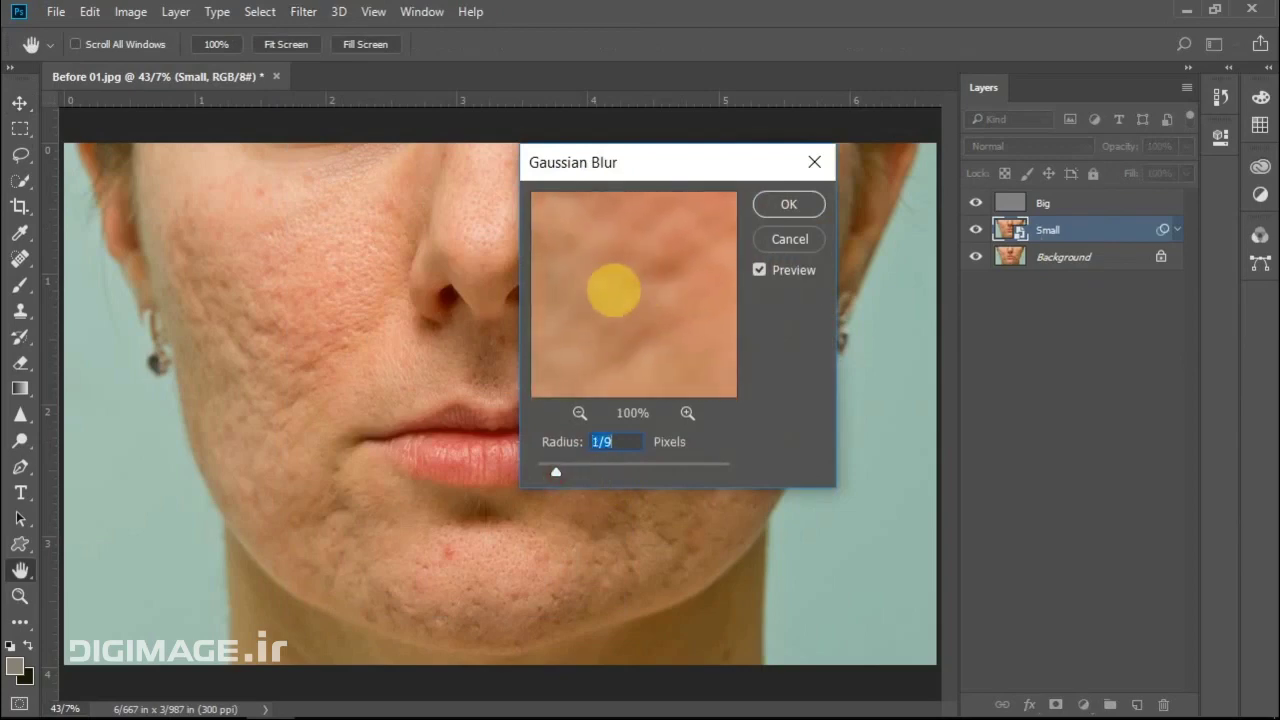
{"action": "left_click_drag", "start_coordinate": [626, 289], "coordinate": [640, 326]}
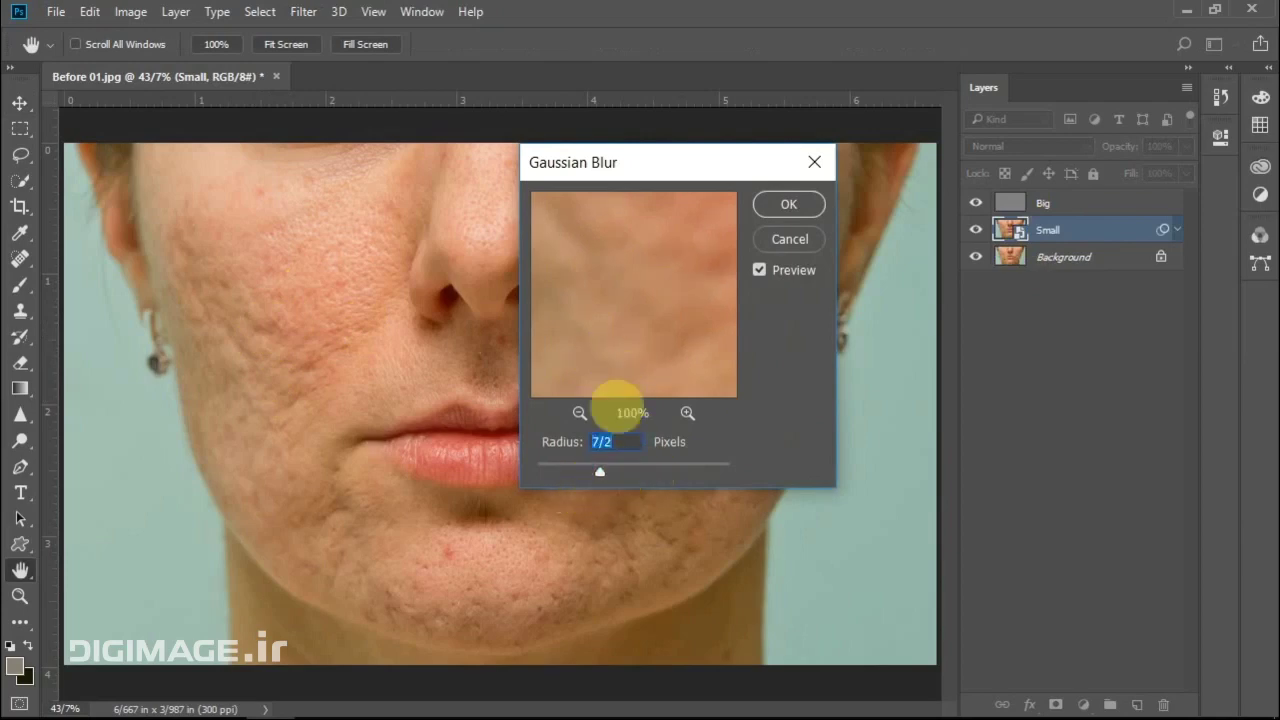
{"action": "left_click", "coordinate": [246, 352]}
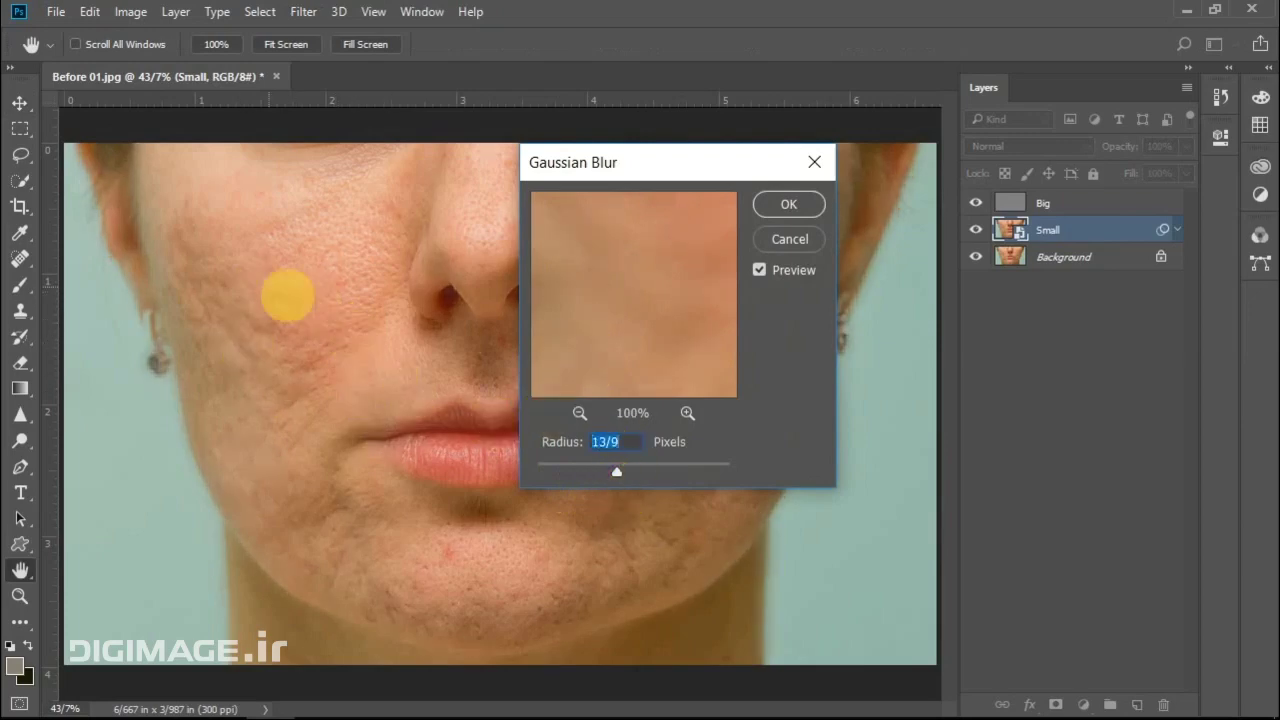
{"action": "left_click", "coordinate": [284, 366]}
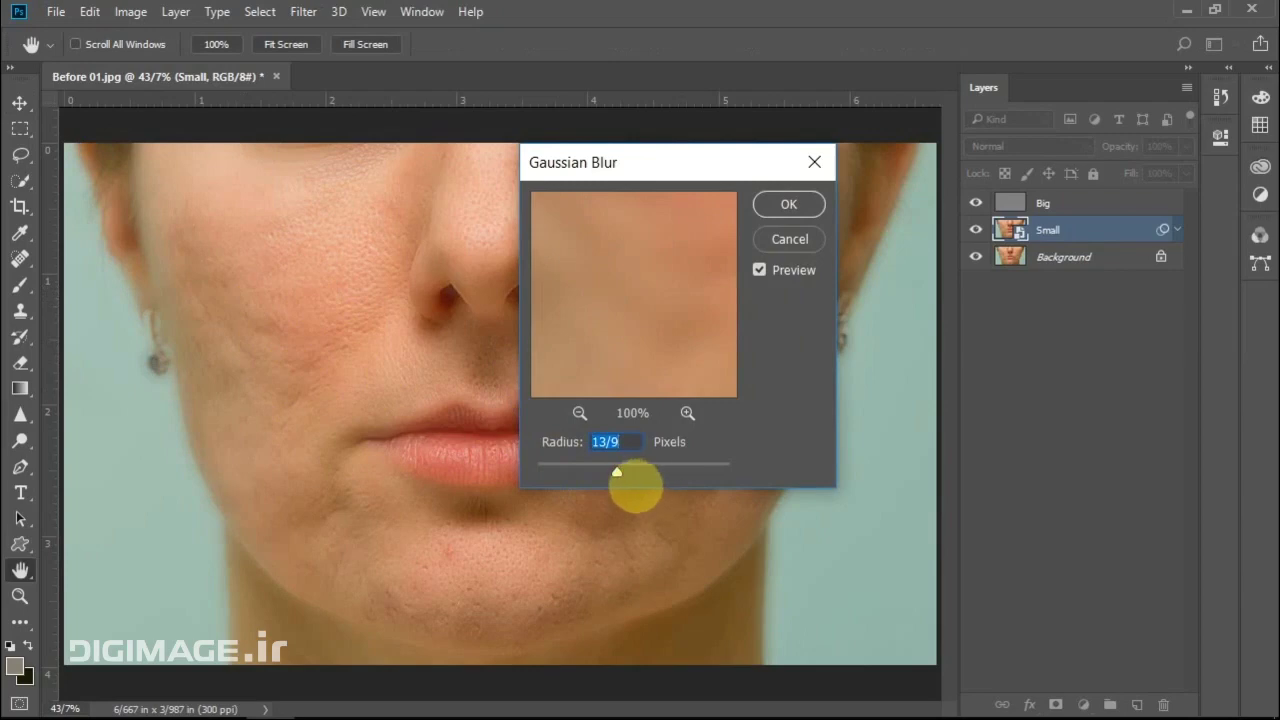
{"action": "left_click", "coordinate": [333, 327]}
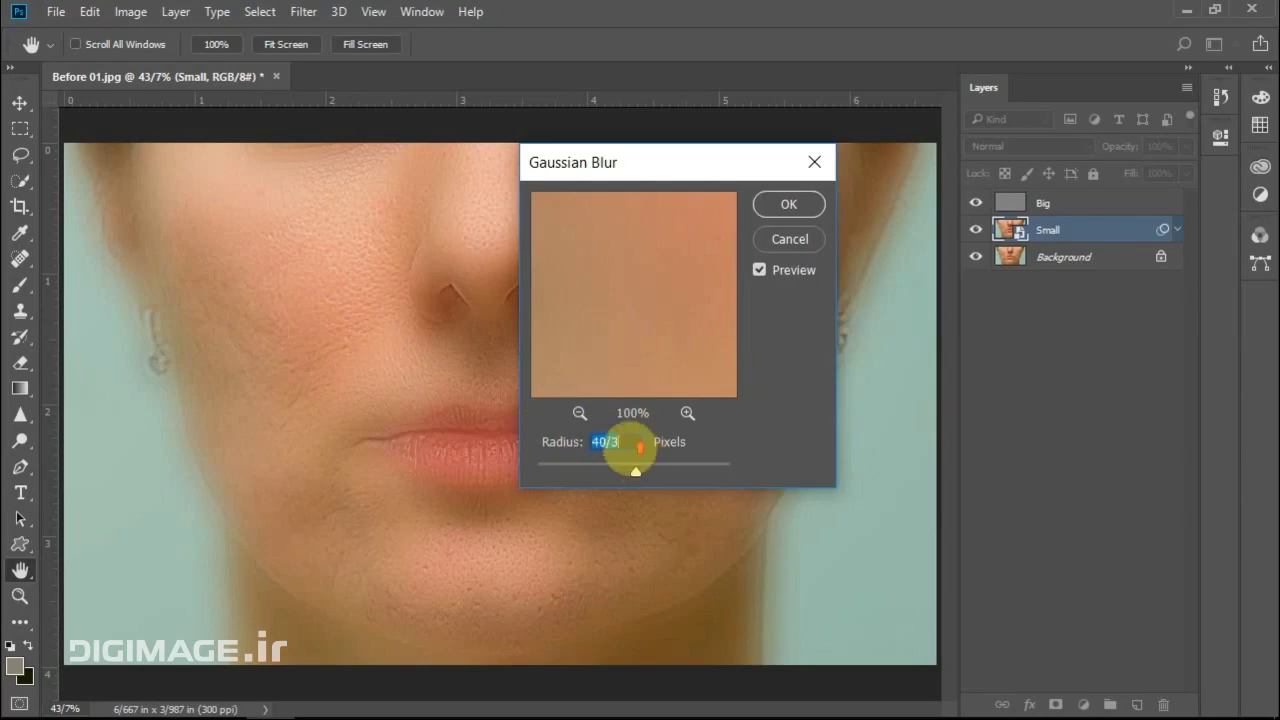
{"action": "mouse_move", "coordinate": [271, 380]}
{"action": "left_mouse_down"}
{"action": "mouse_move", "coordinate": [322, 381]}
{"action": "mouse_move", "coordinate": [376, 357]}
{"action": "mouse_move", "coordinate": [290, 428]}
{"action": "mouse_move", "coordinate": [286, 341]}
{"action": "left_mouse_up"}
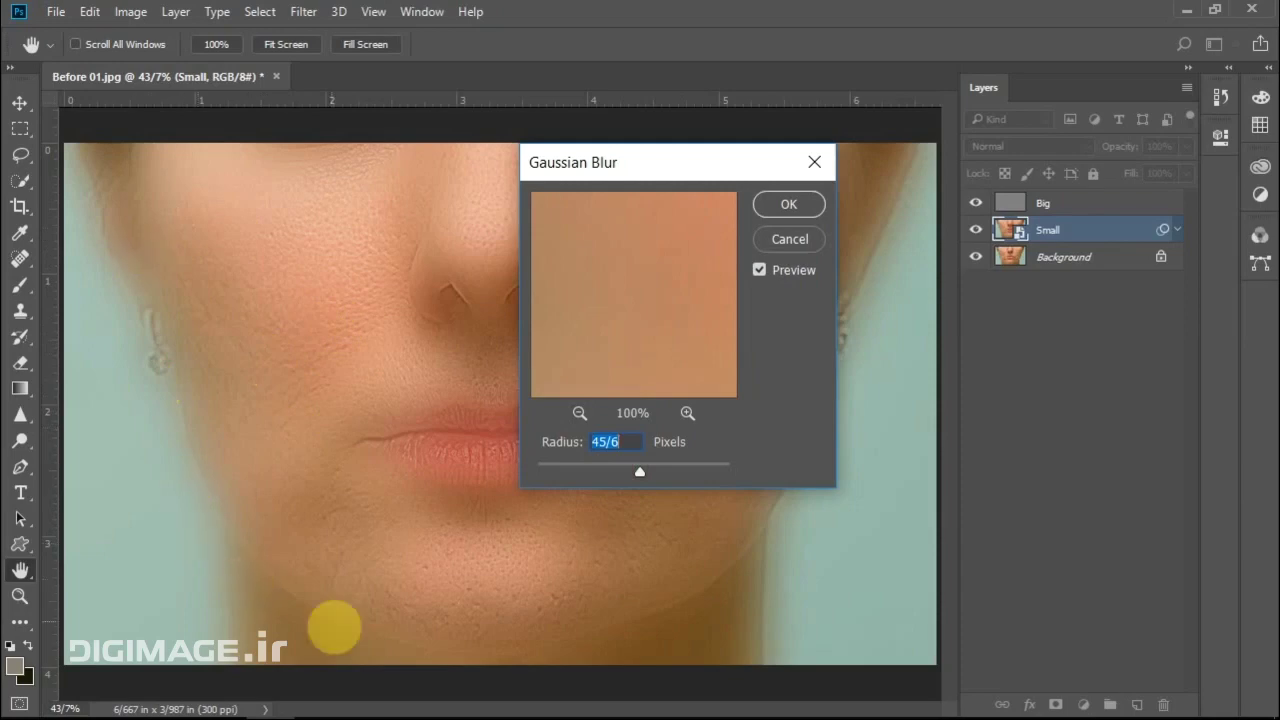
{"action": "left_click_drag", "start_coordinate": [285, 341], "coordinate": [810, 578]}
{"action": "left_click", "coordinate": [261, 390]}
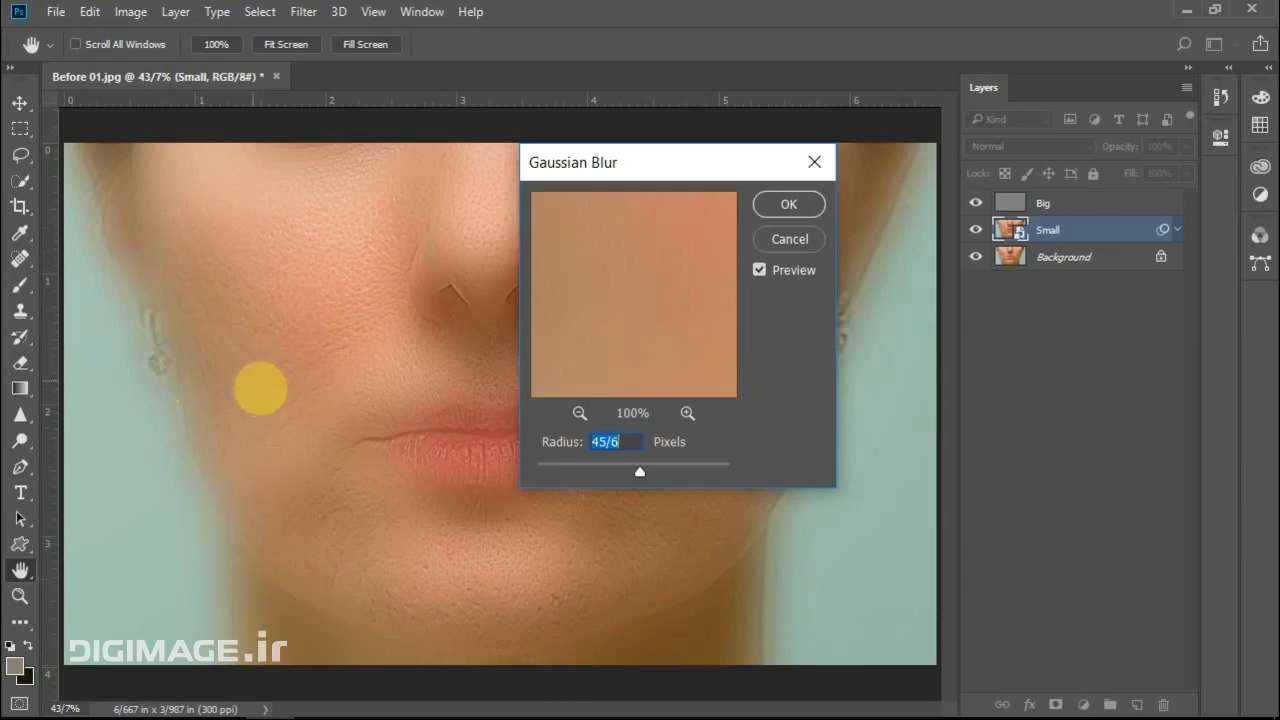
{"action": "left_click", "coordinate": [786, 204]}
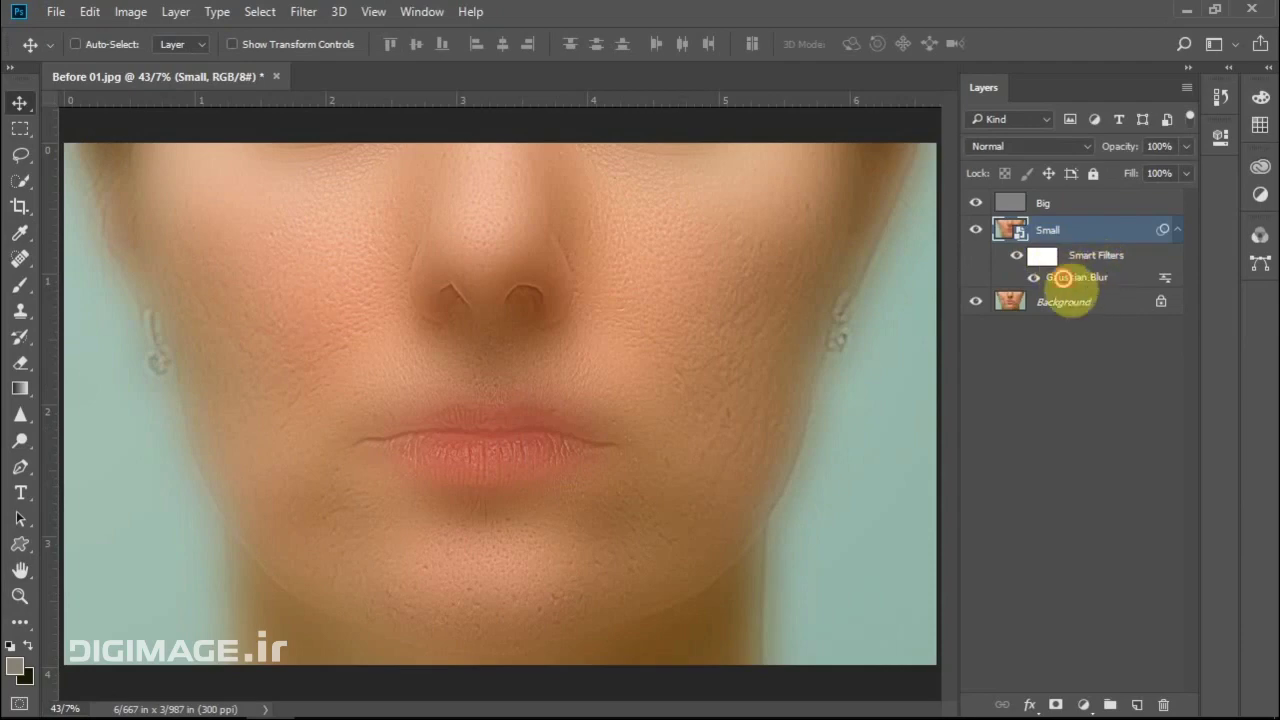
Reopen Small's Gaussian Blur smart filter, test another radius, and close the dialog
{"action": "double_click", "coordinate": [1063, 278]}
{"action": "mouse_move", "coordinate": [643, 470]}
{"action": "left_mouse_down"}
{"action": "mouse_move", "coordinate": [597, 471]}
{"action": "mouse_move", "coordinate": [631, 471]}
{"action": "left_mouse_up"}
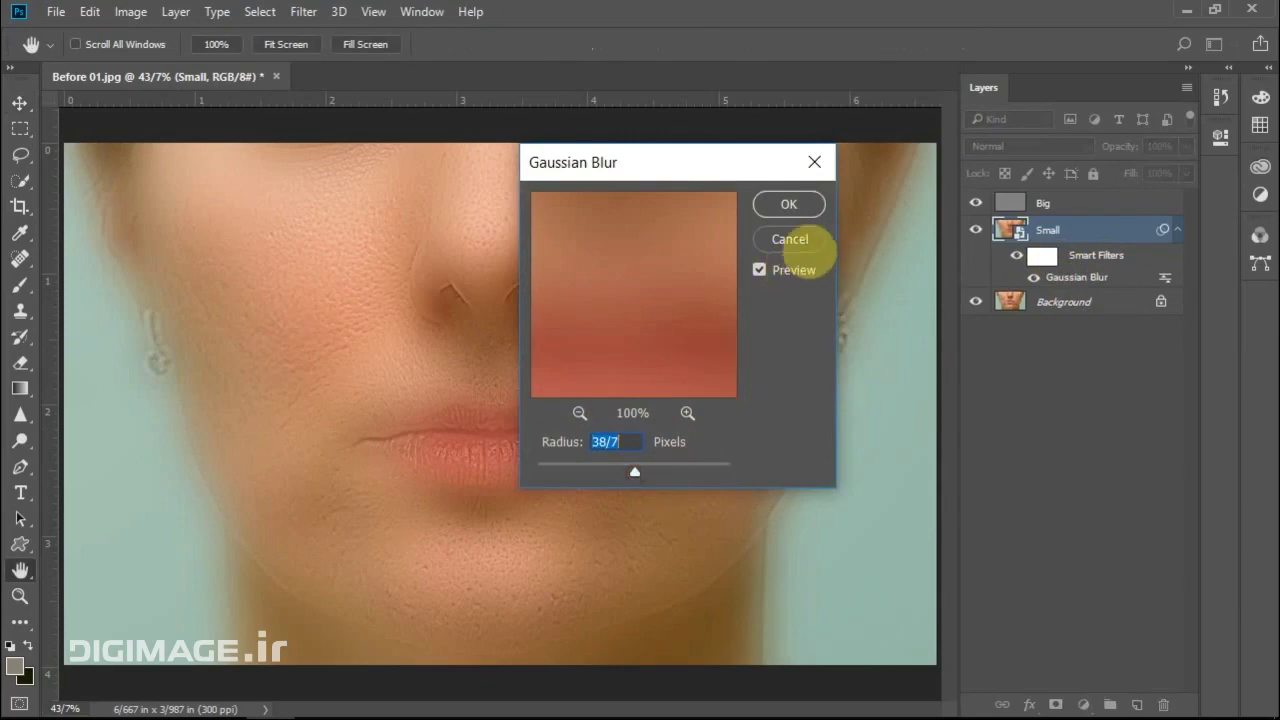
{"action": "left_click", "coordinate": [790, 240]}
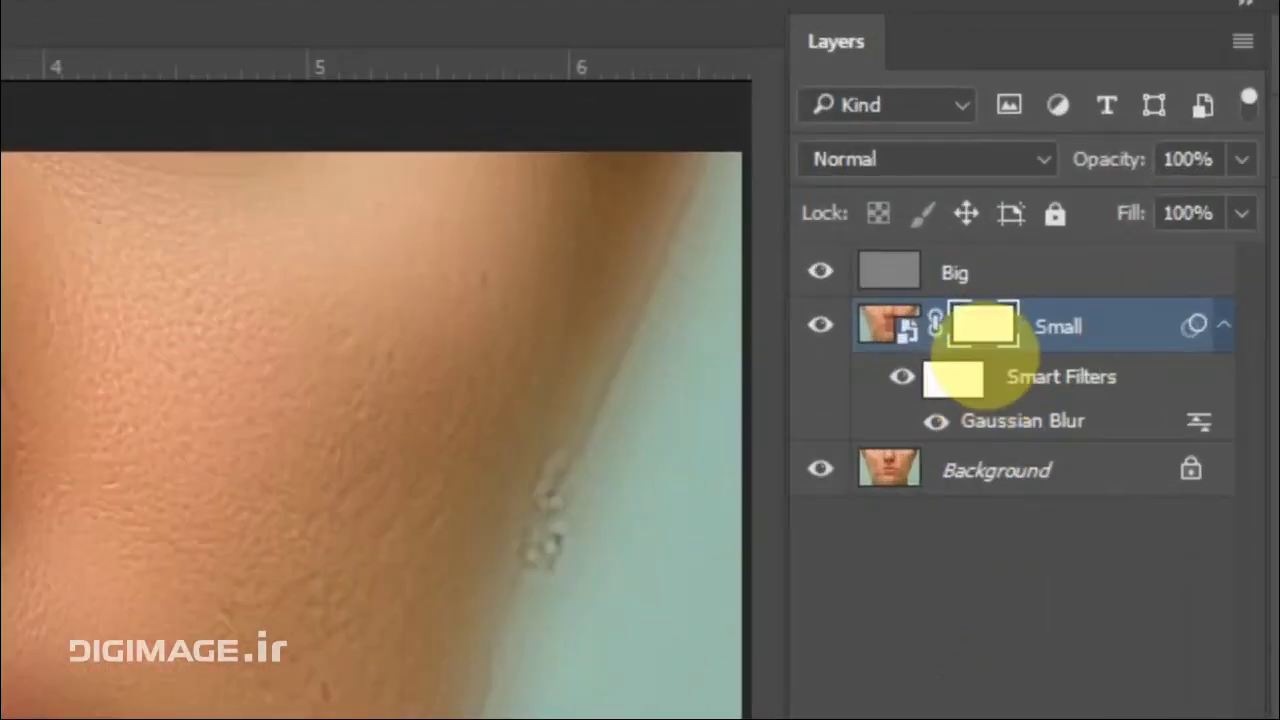
Invert the Small layer's mask to black and switch to the Brush Tool
{"action": "key", "text": "ctrl+i"}
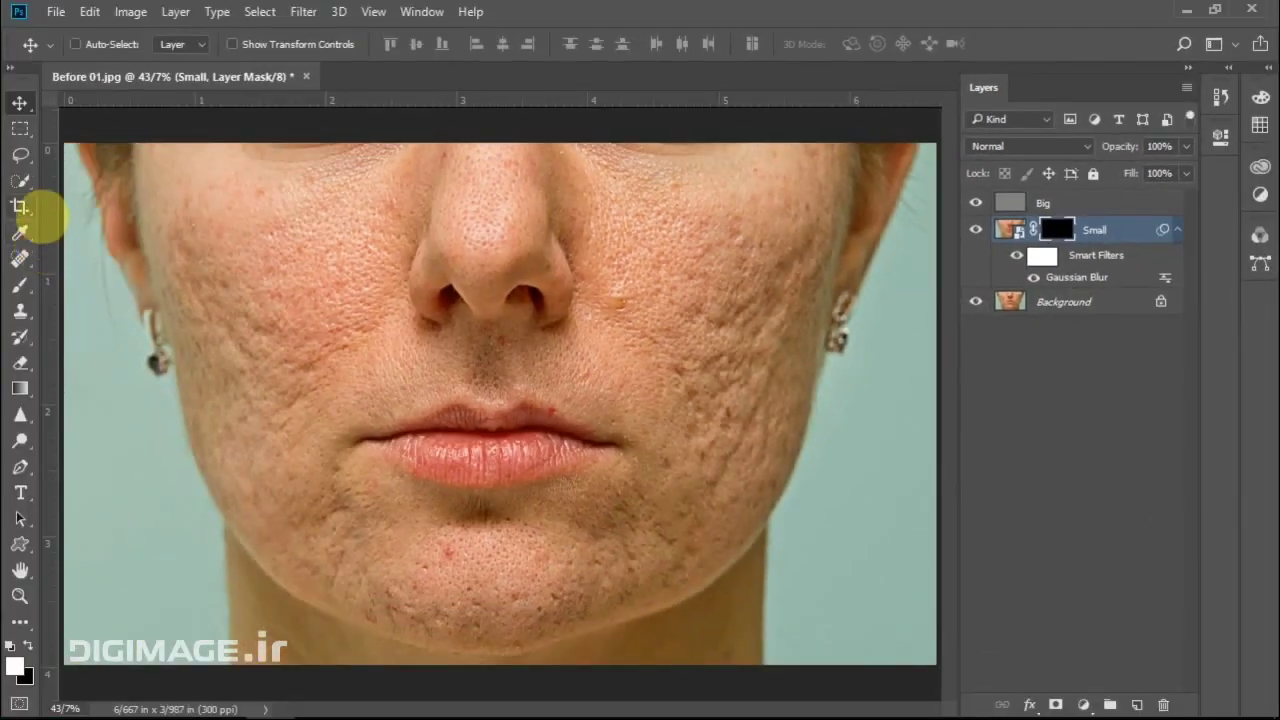
{"action": "left_click", "coordinate": [20, 285]}
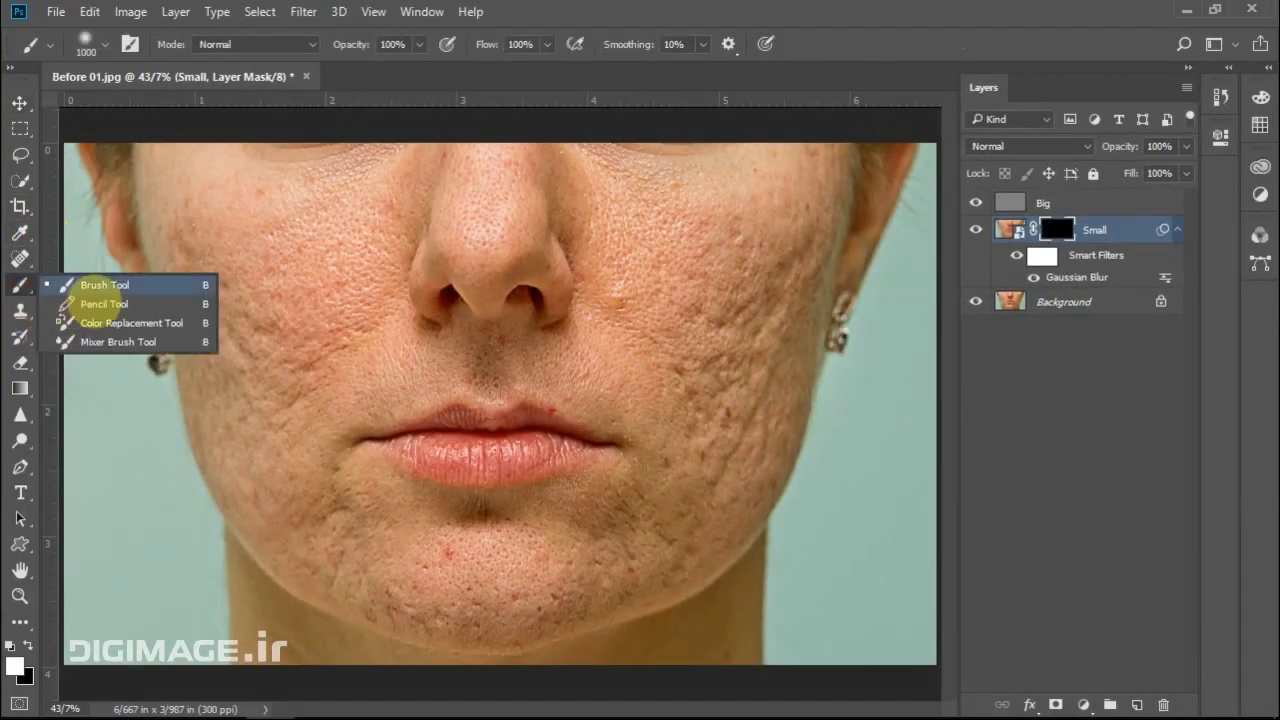
{"action": "left_click", "coordinate": [86, 285]}
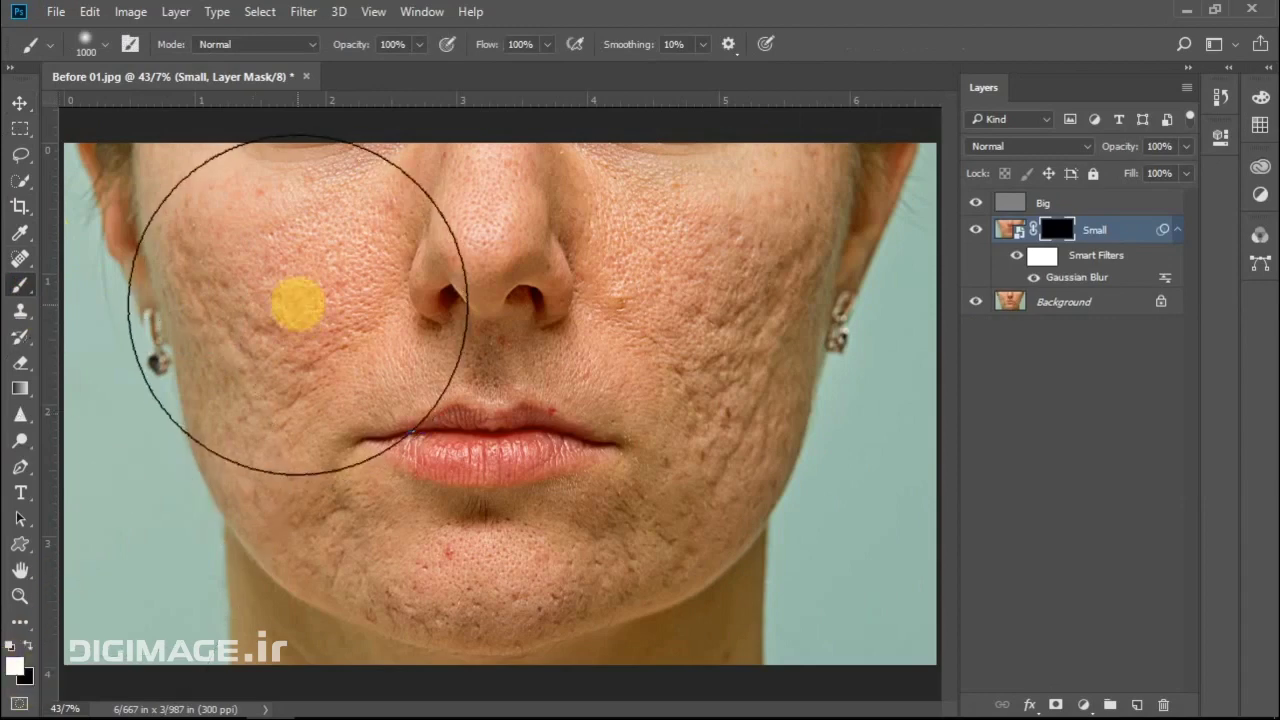
Set the brush to 300 px size with 0% hardness
{"action": "key", "text": "bracketleft"}
{"action": "key", "text": "bracketleft"}
{"action": "key", "text": "bracketleft"}
{"action": "key", "text": "bracketleft"}
{"action": "key", "text": "bracketleft"}
{"action": "key", "text": "bracketleft"}
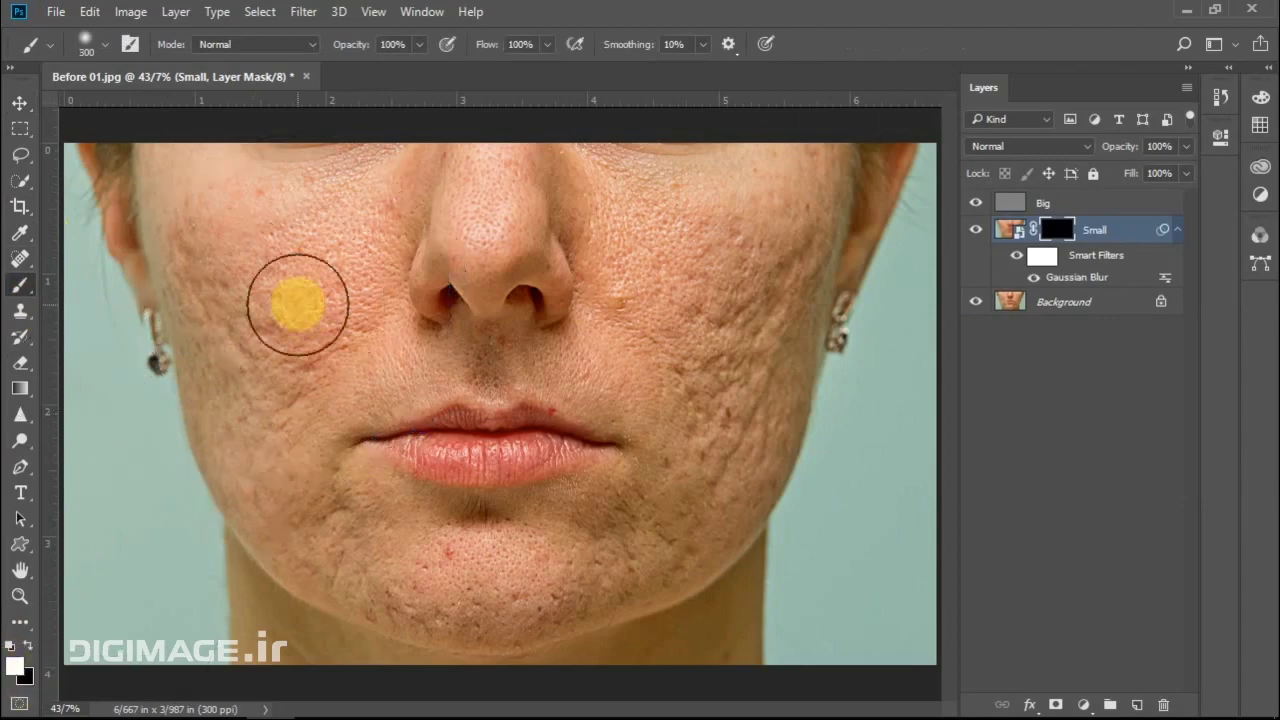
{"action": "key", "text": "bracketright"}
{"action": "key", "text": "bracketright"}
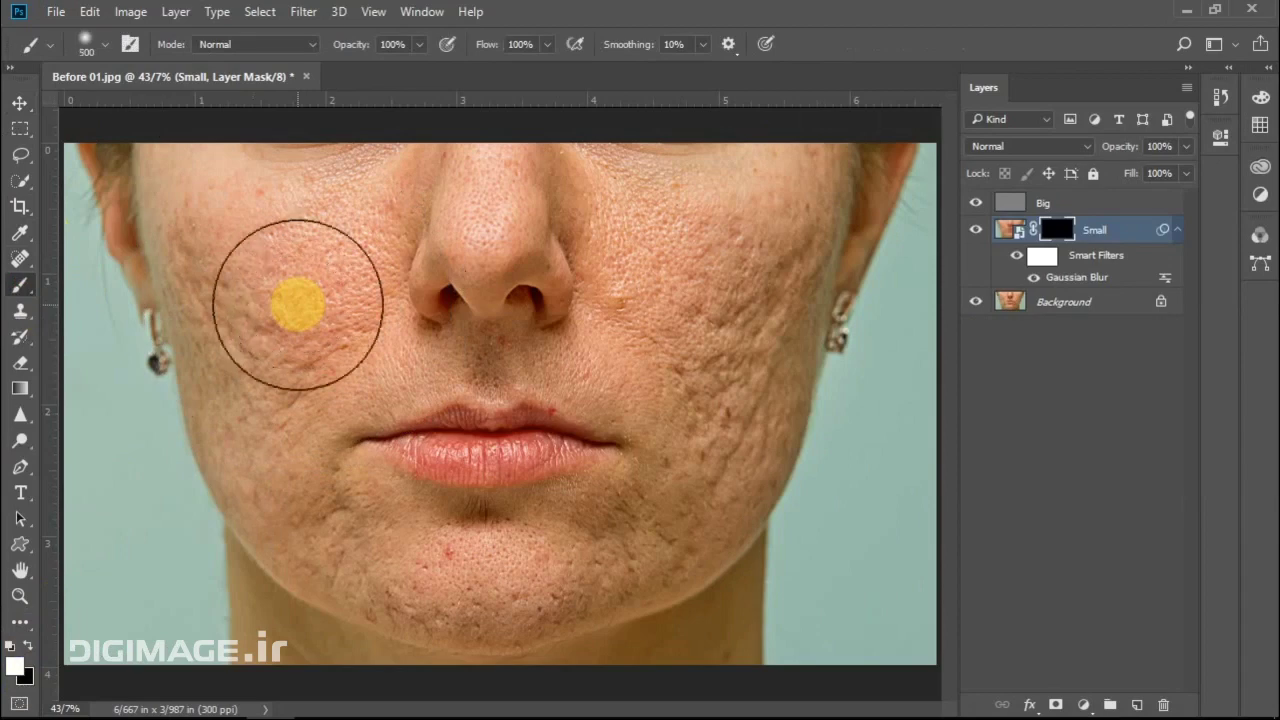
{"action": "key", "text": "bracketright"}
{"action": "key", "text": "bracketleft"}
{"action": "key", "text": "bracketleft"}
{"action": "key", "text": "bracketleft"}
{"action": "left_click", "coordinate": [314, 266]}
{"action": "right_click", "coordinate": [314, 266]}
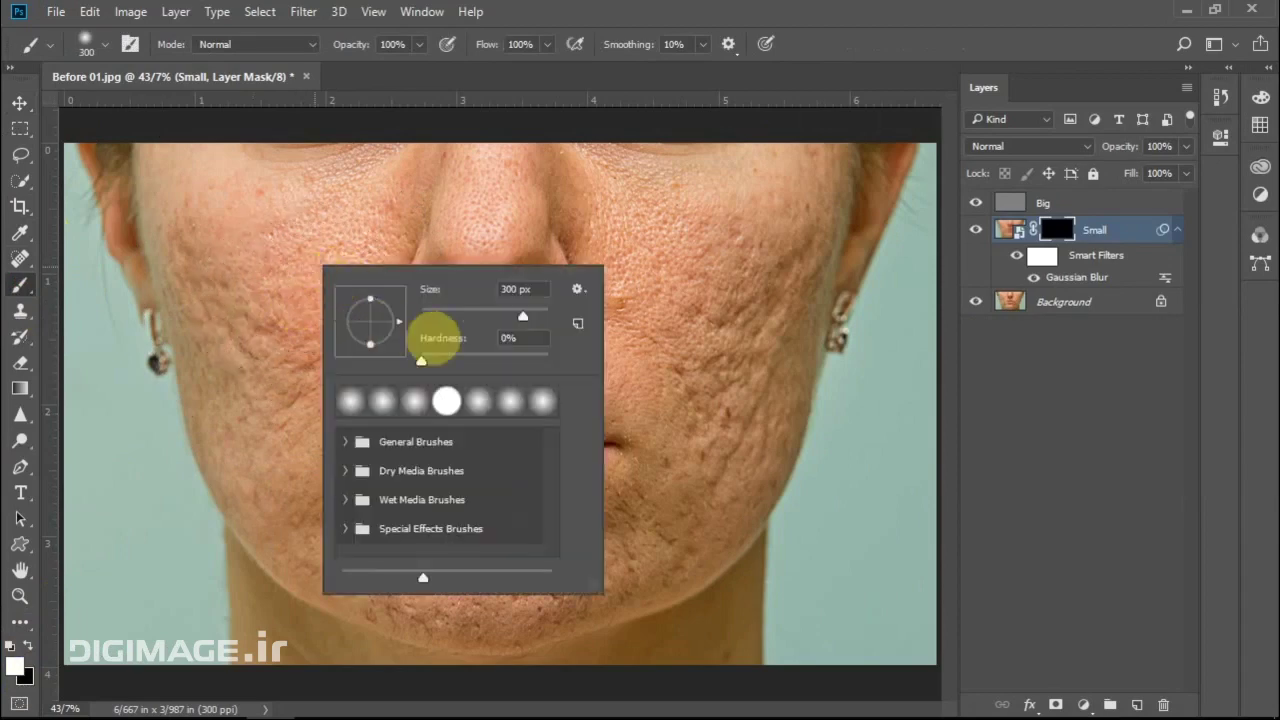
{"action": "left_click", "coordinate": [478, 88]}
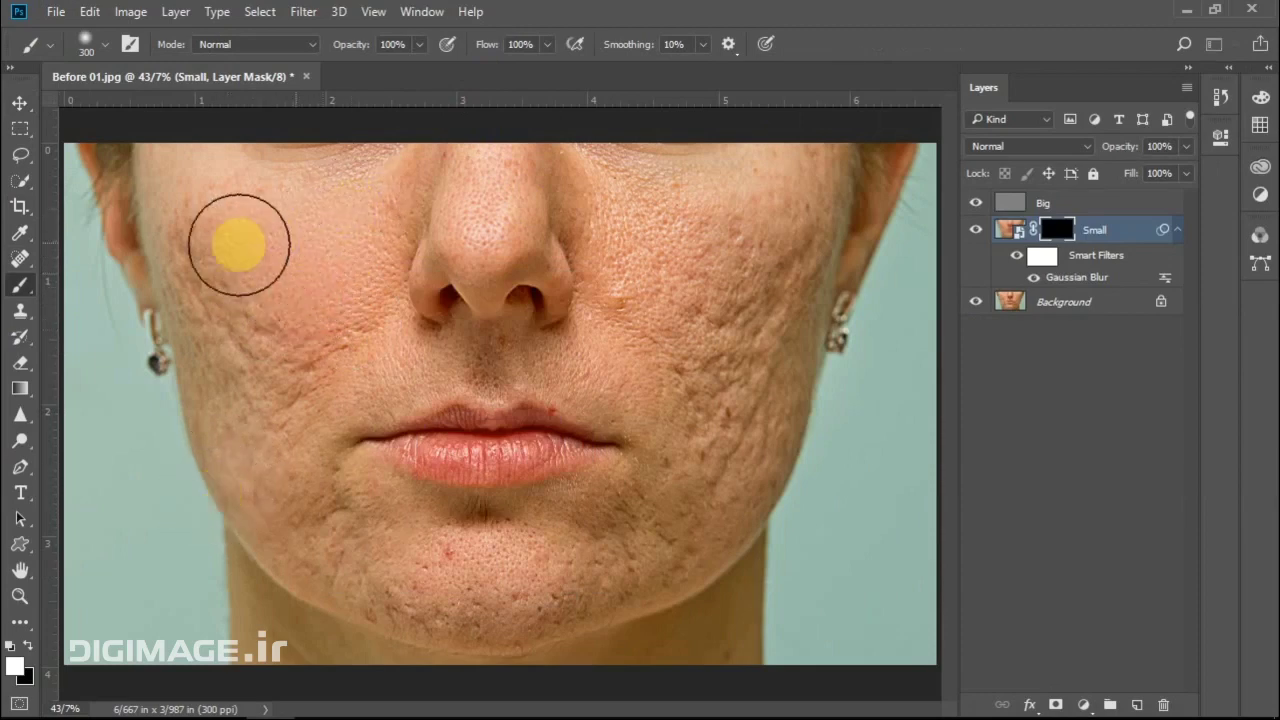
Paint white on the Small mask across the cheeks, then black over the nose to keep it sharp
{"action": "mouse_move", "coordinate": [240, 243]}
{"action": "left_mouse_down"}
{"action": "mouse_move", "coordinate": [206, 220]}
{"action": "mouse_move", "coordinate": [249, 334]}
{"action": "mouse_move", "coordinate": [243, 323]}
{"action": "mouse_move", "coordinate": [263, 437]}
{"action": "mouse_move", "coordinate": [331, 303]}
{"action": "mouse_move", "coordinate": [286, 377]}
{"action": "mouse_move", "coordinate": [254, 486]}
{"action": "mouse_move", "coordinate": [214, 346]}
{"action": "mouse_move", "coordinate": [329, 528]}
{"action": "mouse_move", "coordinate": [354, 543]}
{"action": "mouse_move", "coordinate": [271, 517]}
{"action": "mouse_move", "coordinate": [339, 582]}
{"action": "mouse_move", "coordinate": [423, 597]}
{"action": "mouse_move", "coordinate": [434, 571]}
{"action": "mouse_move", "coordinate": [394, 540]}
{"action": "mouse_move", "coordinate": [446, 543]}
{"action": "mouse_move", "coordinate": [631, 274]}
{"action": "mouse_move", "coordinate": [594, 203]}
{"action": "mouse_move", "coordinate": [723, 266]}
{"action": "mouse_move", "coordinate": [785, 212]}
{"action": "mouse_move", "coordinate": [749, 449]}
{"action": "mouse_move", "coordinate": [726, 449]}
{"action": "mouse_move", "coordinate": [732, 490]}
{"action": "mouse_move", "coordinate": [631, 571]}
{"action": "mouse_move", "coordinate": [646, 414]}
{"action": "mouse_move", "coordinate": [583, 377]}
{"action": "mouse_move", "coordinate": [491, 360]}
{"action": "mouse_move", "coordinate": [346, 389]}
{"action": "mouse_move", "coordinate": [494, 364]}
{"action": "mouse_move", "coordinate": [583, 371]}
{"action": "mouse_move", "coordinate": [531, 237]}
{"action": "mouse_move", "coordinate": [494, 196]}
{"action": "mouse_move", "coordinate": [409, 186]}
{"action": "mouse_move", "coordinate": [509, 163]}
{"action": "mouse_move", "coordinate": [603, 249]}
{"action": "mouse_move", "coordinate": [611, 302]}
{"action": "mouse_move", "coordinate": [583, 209]}
{"action": "mouse_move", "coordinate": [437, 209]}
{"action": "mouse_move", "coordinate": [379, 237]}
{"action": "mouse_move", "coordinate": [337, 294]}
{"action": "mouse_move", "coordinate": [577, 222]}
{"action": "mouse_move", "coordinate": [820, 191]}
{"action": "mouse_move", "coordinate": [763, 169]}
{"action": "mouse_move", "coordinate": [738, 229]}
{"action": "left_mouse_up"}
{"action": "left_click_drag", "start_coordinate": [258, 300], "coordinate": [94, 451]}
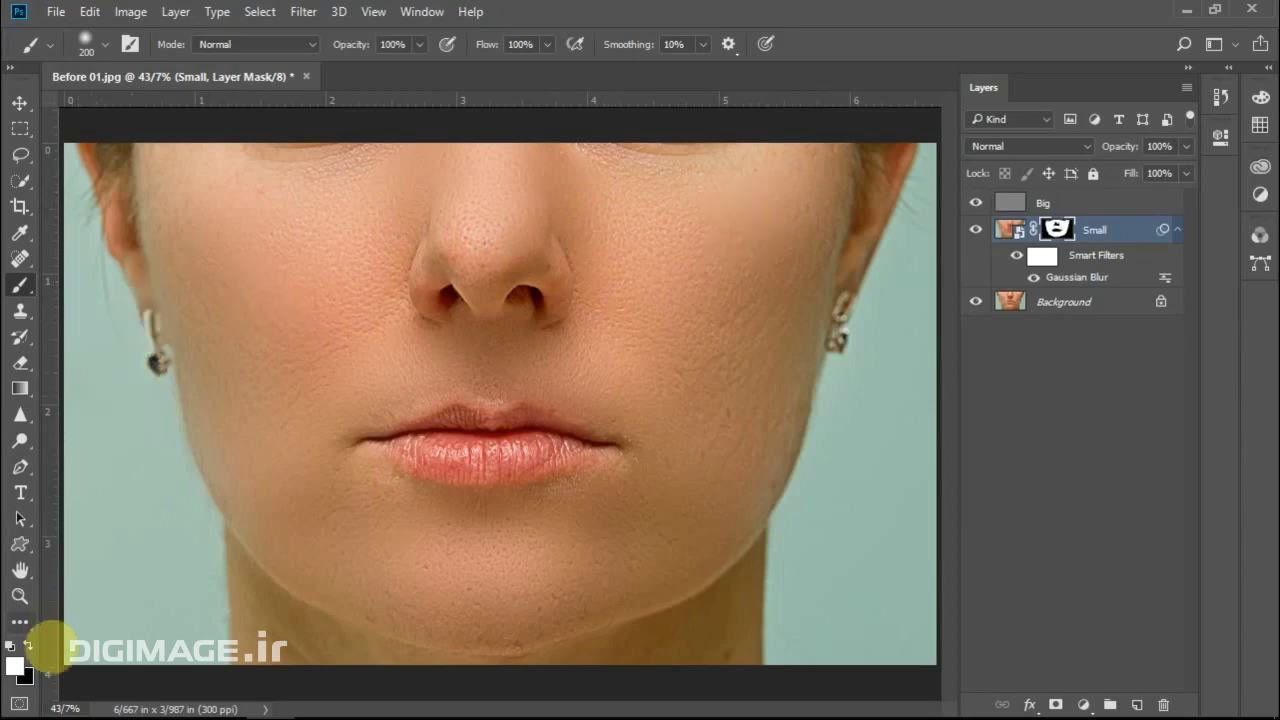
{"action": "left_click", "coordinate": [28, 646]}
{"action": "mouse_move", "coordinate": [486, 257]}
{"action": "left_mouse_down"}
{"action": "mouse_move", "coordinate": [451, 294]}
{"action": "mouse_move", "coordinate": [546, 293]}
{"action": "mouse_move", "coordinate": [543, 357]}
{"action": "mouse_move", "coordinate": [372, 457]}
{"action": "mouse_move", "coordinate": [61, 596]}
{"action": "left_mouse_up"}
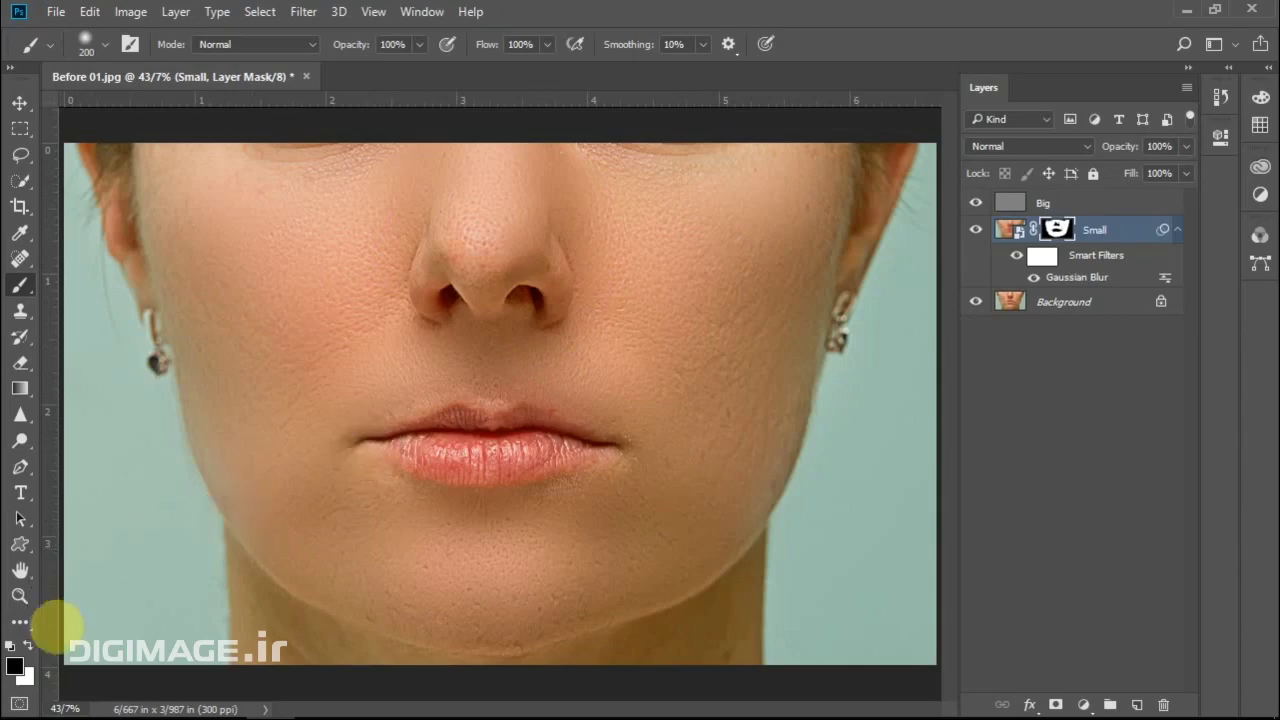
{"action": "mouse_move", "coordinate": [371, 431]}
{"action": "left_mouse_down"}
{"action": "mouse_move", "coordinate": [366, 448]}
{"action": "mouse_move", "coordinate": [407, 453]}
{"action": "mouse_move", "coordinate": [574, 560]}
{"action": "mouse_move", "coordinate": [443, 457]}
{"action": "mouse_move", "coordinate": [386, 466]}
{"action": "mouse_move", "coordinate": [30, 652]}
{"action": "left_mouse_up"}
Keep the lip corners, upper-lip area and jaw edges sharp with a smaller black brush
{"action": "left_click", "coordinate": [30, 648]}
{"action": "mouse_move", "coordinate": [449, 430]}
{"action": "left_mouse_down"}
{"action": "mouse_move", "coordinate": [357, 446]}
{"action": "mouse_move", "coordinate": [508, 467]}
{"action": "left_mouse_up"}
{"action": "key", "text": "bracketleft"}
{"action": "mouse_move", "coordinate": [480, 421]}
{"action": "left_mouse_down"}
{"action": "mouse_move", "coordinate": [480, 374]}
{"action": "mouse_move", "coordinate": [380, 398]}
{"action": "mouse_move", "coordinate": [351, 323]}
{"action": "mouse_move", "coordinate": [366, 187]}
{"action": "left_mouse_up"}
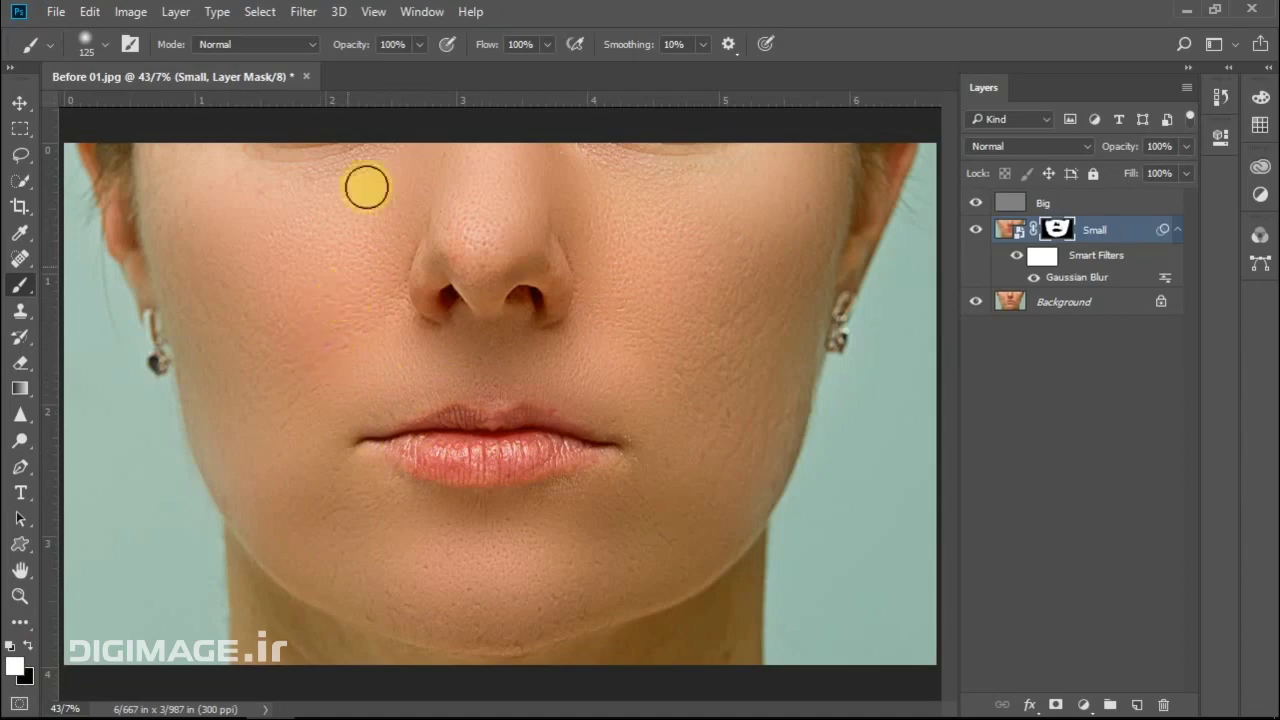
{"action": "mouse_move", "coordinate": [286, 207]}
{"action": "left_mouse_down"}
{"action": "mouse_move", "coordinate": [617, 163]}
{"action": "mouse_move", "coordinate": [703, 366]}
{"action": "mouse_move", "coordinate": [666, 529]}
{"action": "mouse_move", "coordinate": [659, 671]}
{"action": "mouse_move", "coordinate": [757, 586]}
{"action": "mouse_move", "coordinate": [606, 674]}
{"action": "mouse_move", "coordinate": [760, 612]}
{"action": "mouse_move", "coordinate": [763, 580]}
{"action": "mouse_move", "coordinate": [791, 657]}
{"action": "left_mouse_up"}
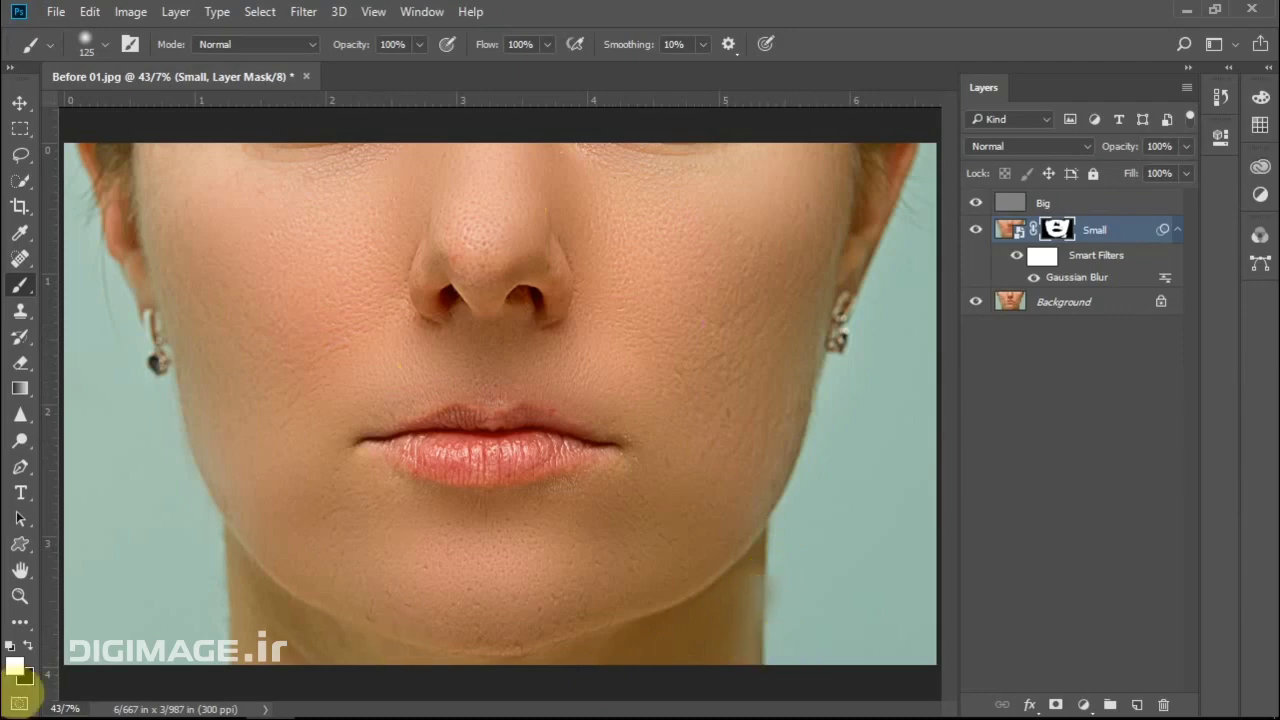
{"action": "mouse_move", "coordinate": [731, 597]}
{"action": "left_mouse_down"}
{"action": "mouse_move", "coordinate": [771, 571]}
{"action": "mouse_move", "coordinate": [757, 571]}
{"action": "mouse_move", "coordinate": [760, 655]}
{"action": "left_mouse_up"}
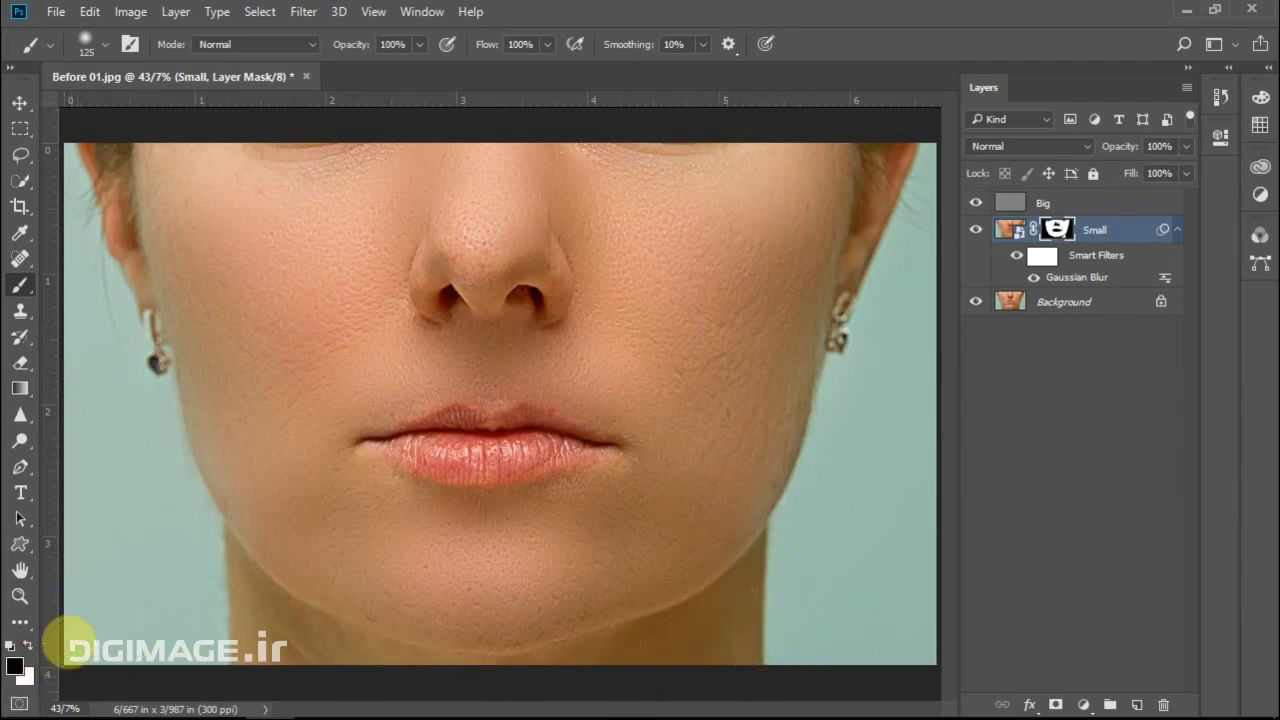
Paint white along the lower chin and right cheek to reveal more smoothing
{"action": "left_click", "coordinate": [27, 645]}
{"action": "mouse_move", "coordinate": [288, 648]}
{"action": "left_mouse_down"}
{"action": "mouse_move", "coordinate": [517, 680]}
{"action": "mouse_move", "coordinate": [531, 612]}
{"action": "mouse_move", "coordinate": [354, 574]}
{"action": "mouse_move", "coordinate": [340, 506]}
{"action": "mouse_move", "coordinate": [586, 306]}
{"action": "mouse_move", "coordinate": [483, 229]}
{"action": "mouse_move", "coordinate": [929, 351]}
{"action": "mouse_move", "coordinate": [801, 424]}
{"action": "left_mouse_up"}
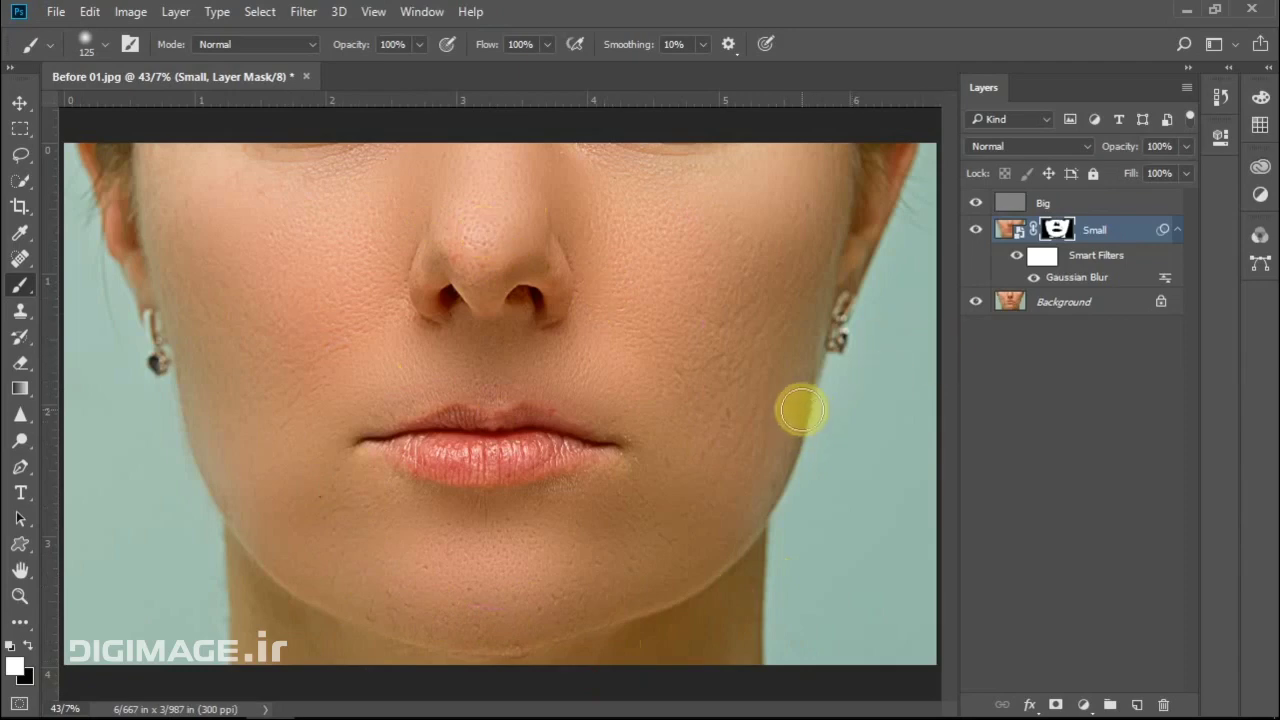
{"action": "mouse_move", "coordinate": [801, 410]}
{"action": "left_mouse_down"}
{"action": "mouse_move", "coordinate": [486, 354]}
{"action": "mouse_move", "coordinate": [343, 257]}
{"action": "mouse_move", "coordinate": [286, 386]}
{"action": "mouse_move", "coordinate": [303, 473]}
{"action": "mouse_move", "coordinate": [386, 543]}
{"action": "mouse_move", "coordinate": [363, 506]}
{"action": "mouse_move", "coordinate": [345, 273]}
{"action": "mouse_move", "coordinate": [366, 294]}
{"action": "mouse_move", "coordinate": [740, 346]}
{"action": "mouse_move", "coordinate": [722, 360]}
{"action": "mouse_move", "coordinate": [729, 406]}
{"action": "left_mouse_up"}
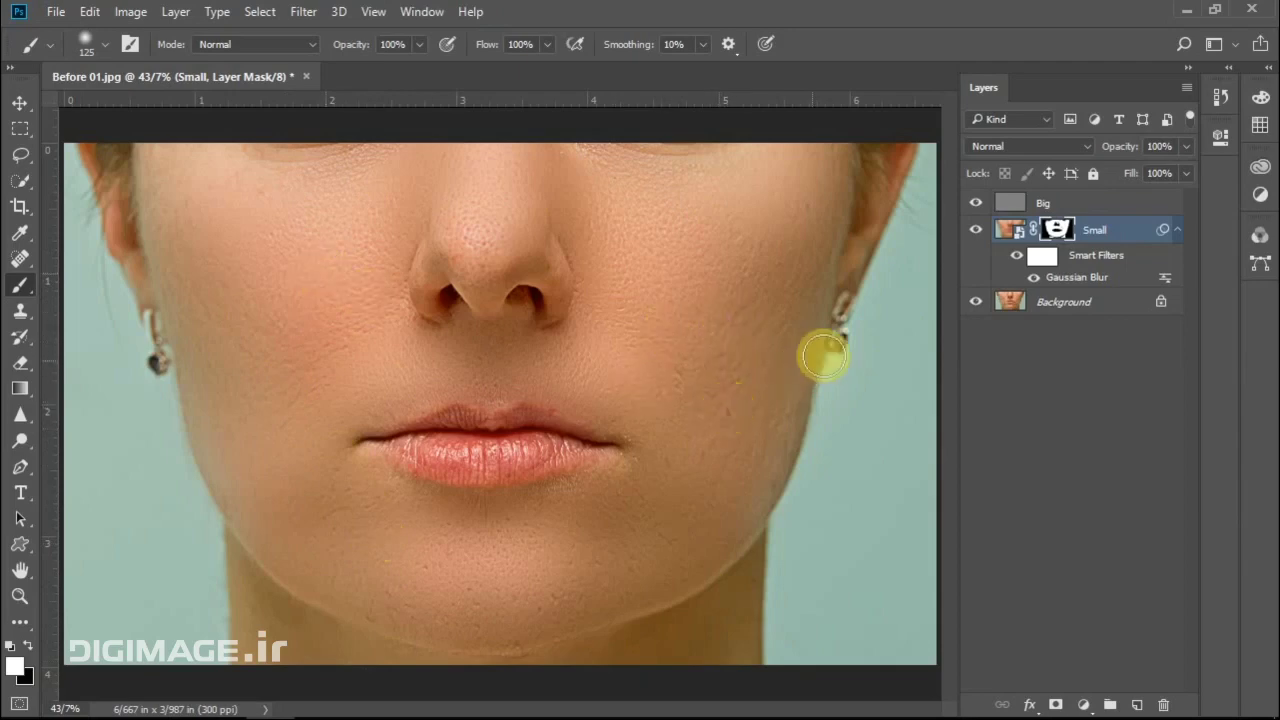
{"action": "left_click", "coordinate": [1065, 305]}
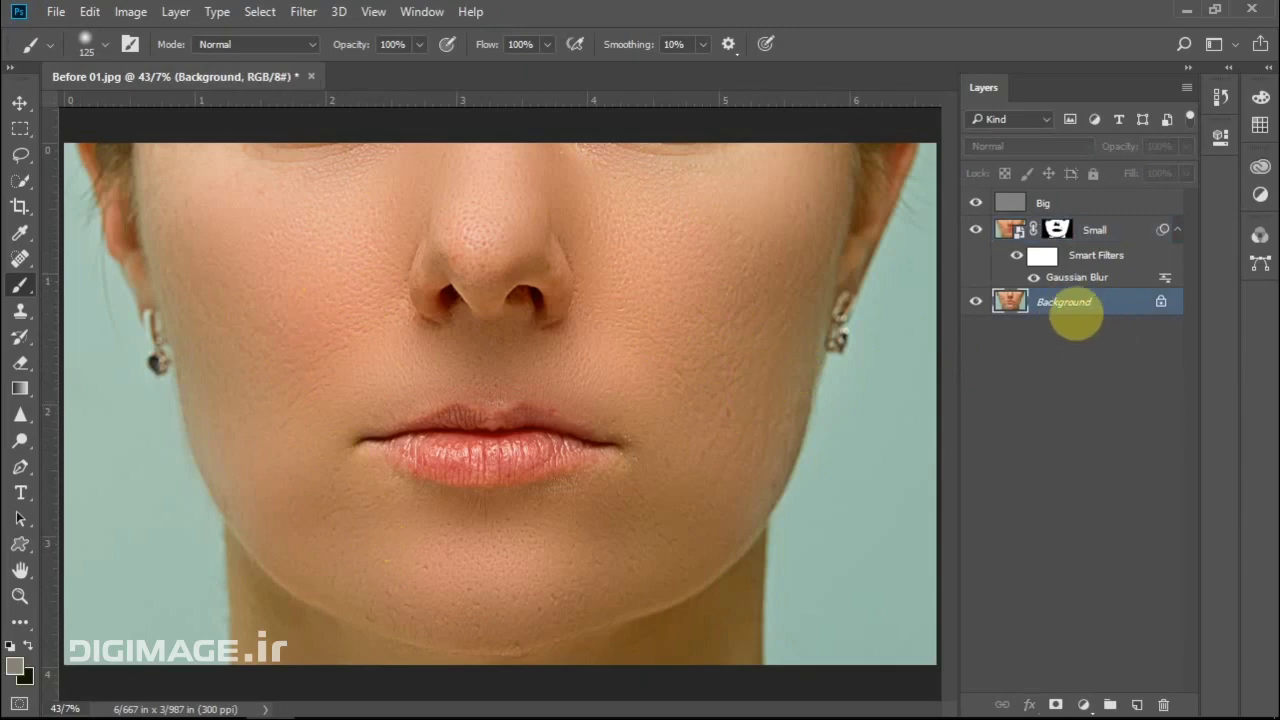
Duplicate the Background layer and rename the copy 'Sharp'
{"action": "mouse_move", "coordinate": [1065, 312]}
{"action": "left_mouse_down"}
{"action": "mouse_move", "coordinate": [1154, 557]}
{"action": "mouse_move", "coordinate": [1163, 691]}
{"action": "mouse_move", "coordinate": [1137, 704]}
{"action": "left_mouse_up"}
{"action": "double_click", "coordinate": [1064, 303]}
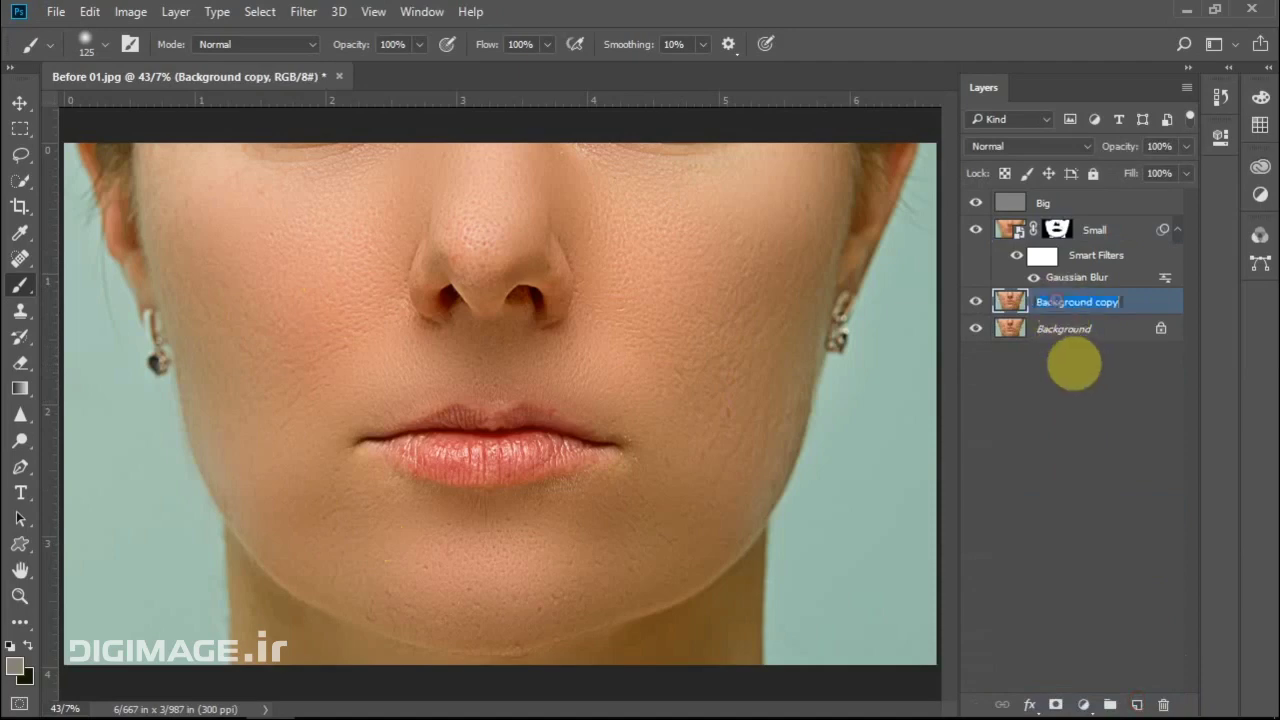
{"action": "type", "text": "Sharp"}
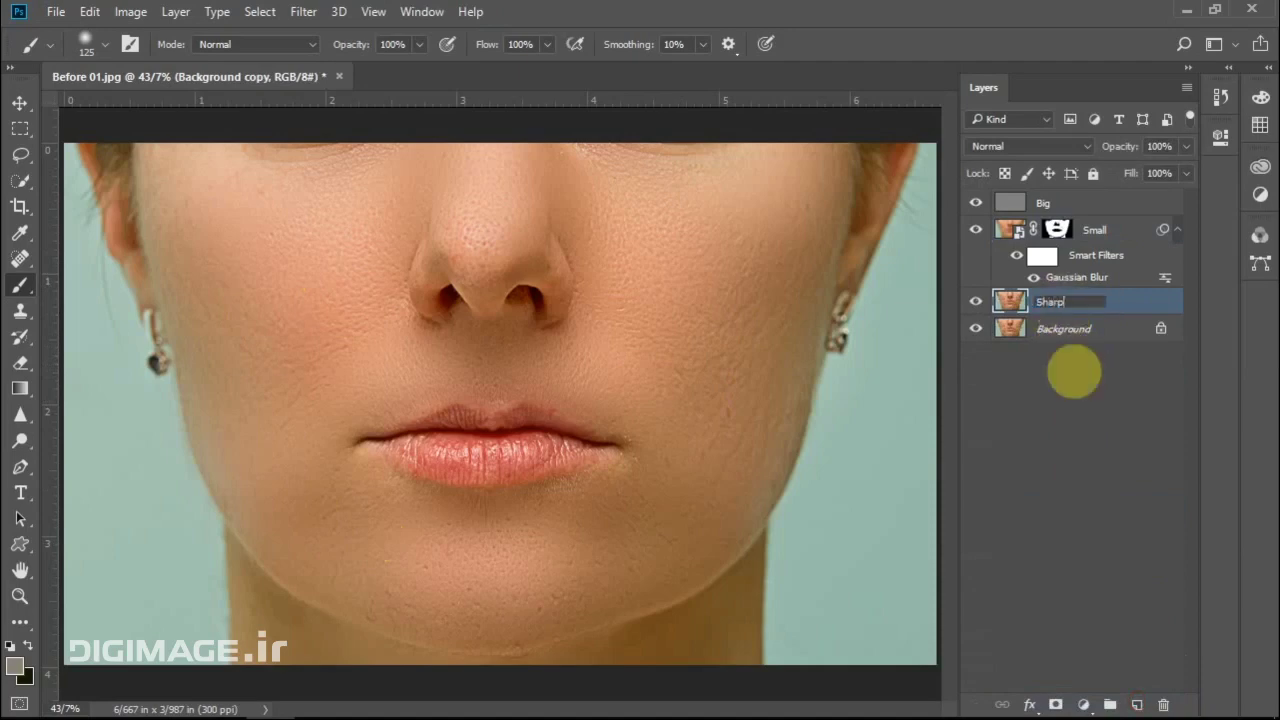
{"action": "key", "text": "Return"}
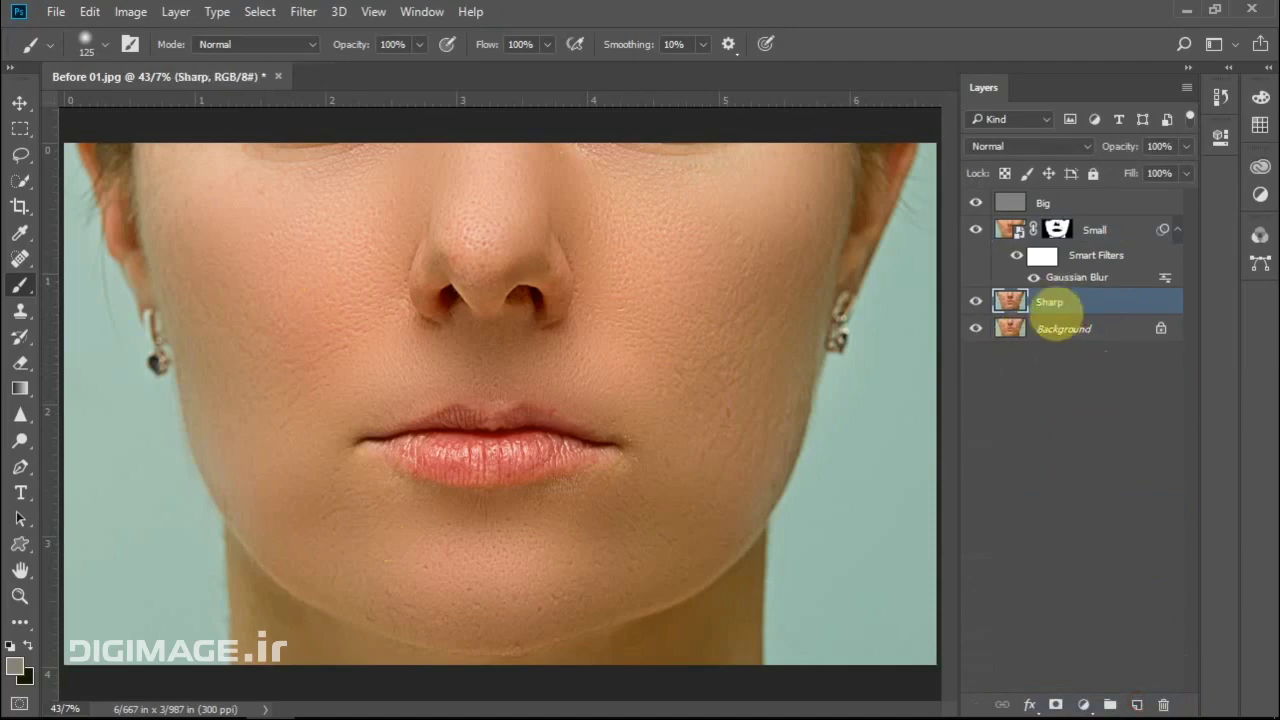
Move the Sharp layer to the top of the stack above Big and toggle its visibility to compare
{"action": "left_click_drag", "start_coordinate": [1080, 300], "coordinate": [1063, 203]}
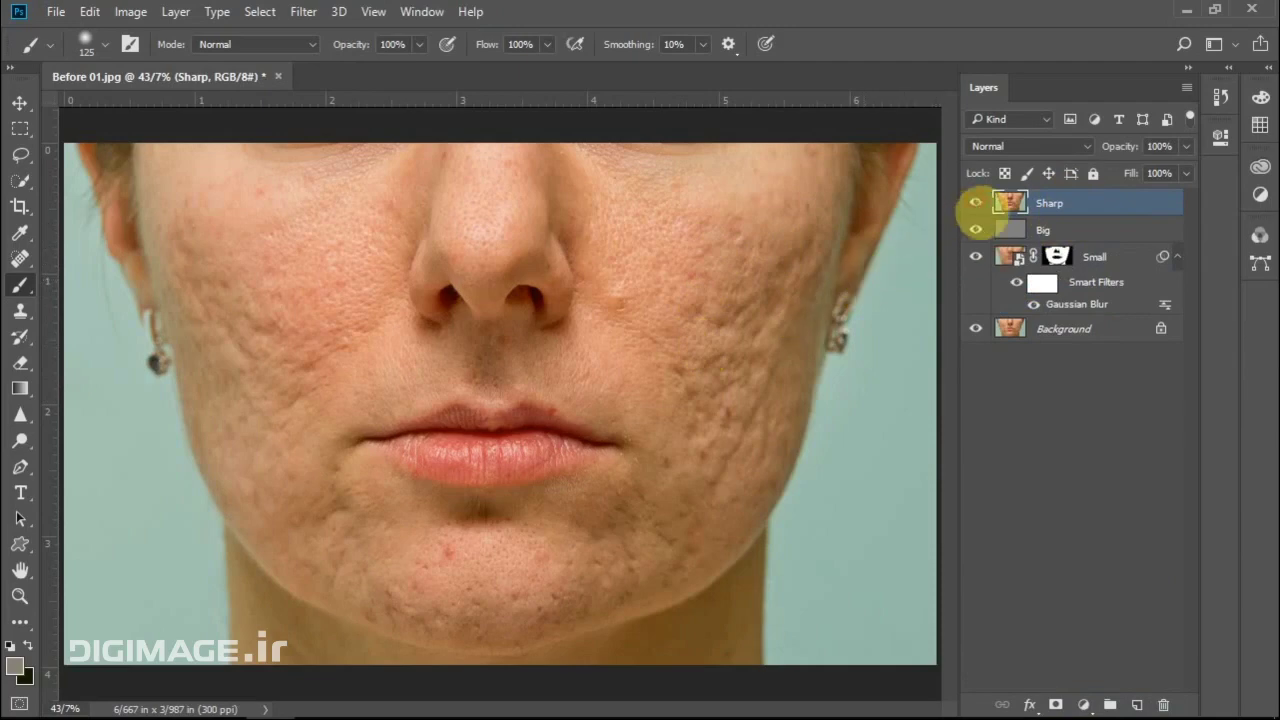
{"action": "left_click", "coordinate": [975, 203]}
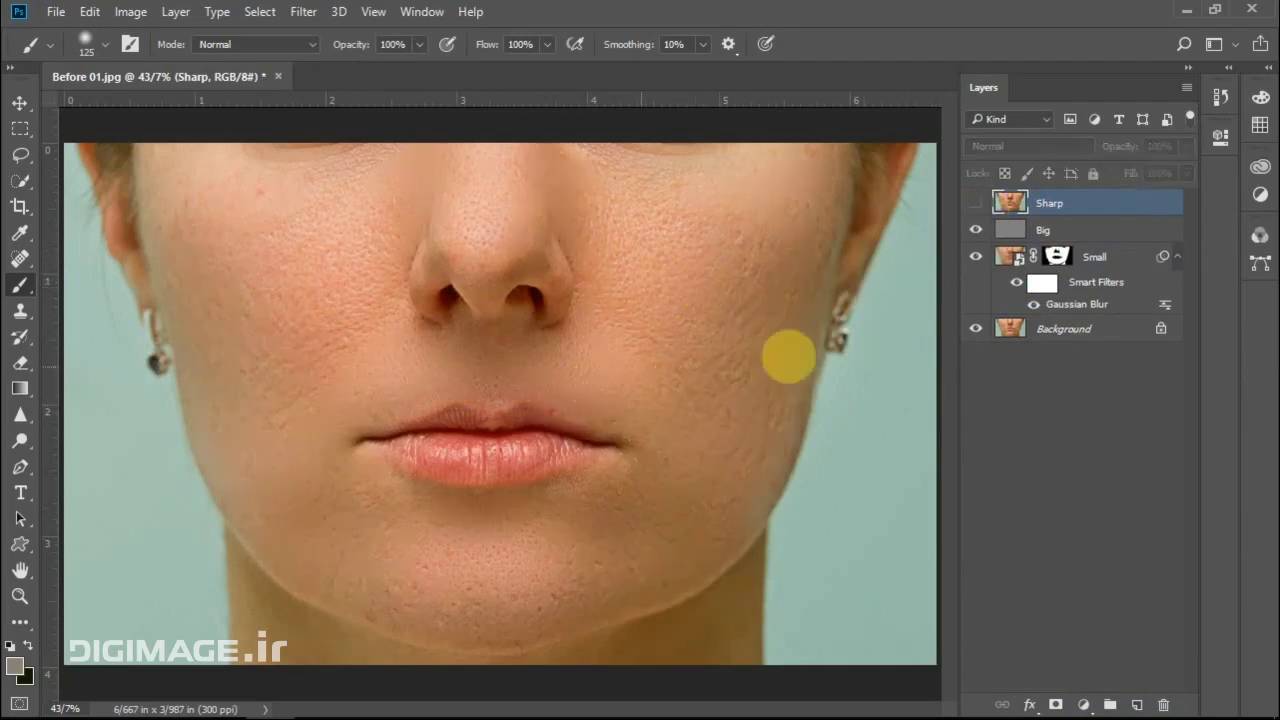
{"action": "left_click", "coordinate": [975, 203]}
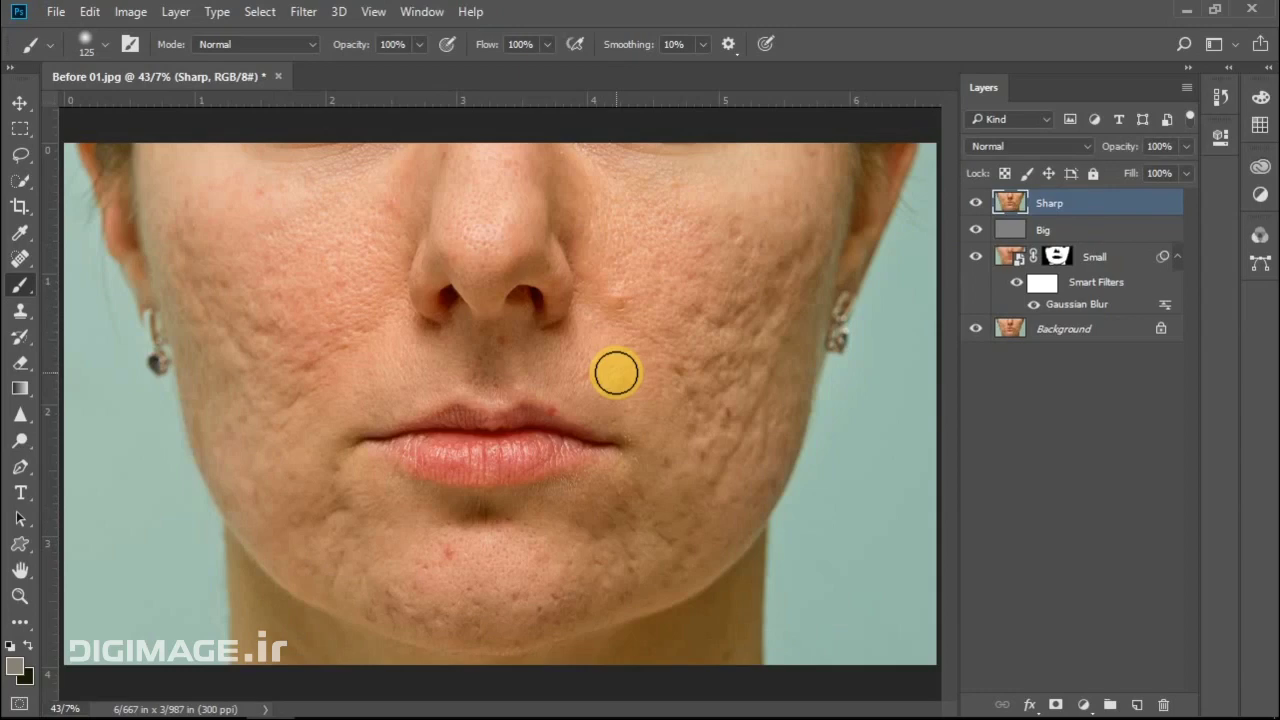
{"action": "left_click", "coordinate": [130, 11]}
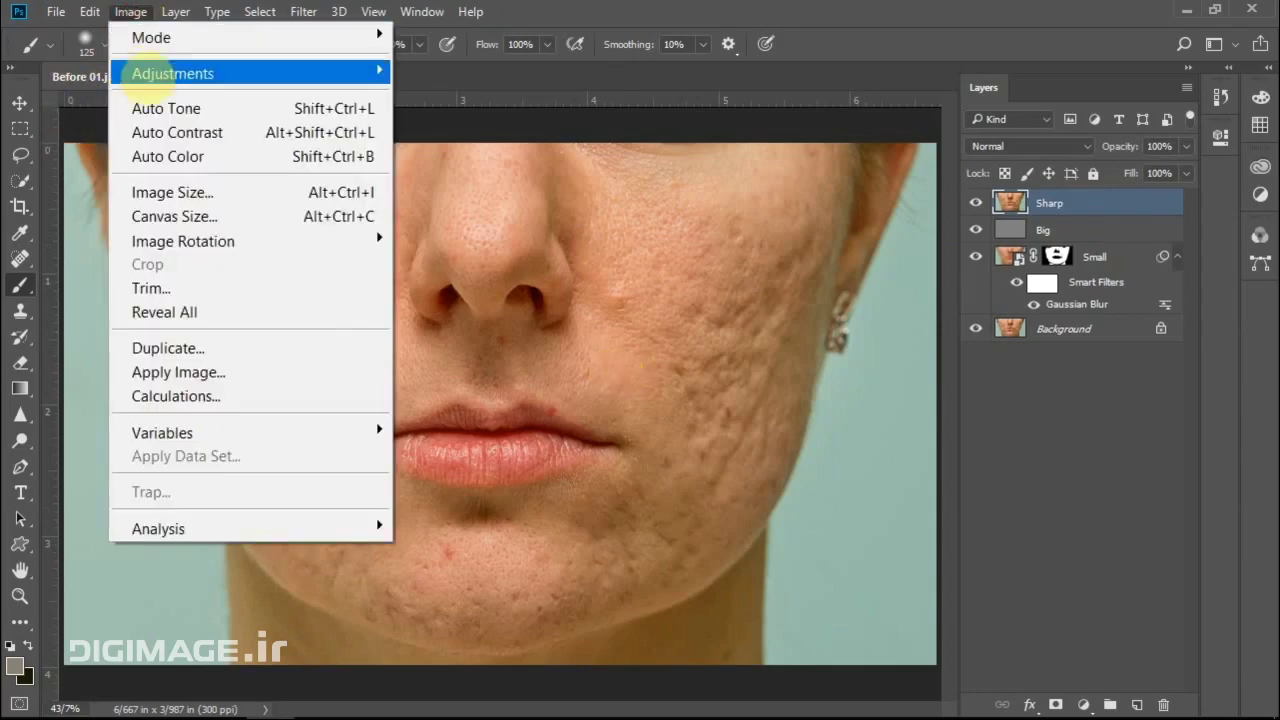
{"action": "mouse_move", "coordinate": [173, 73]}
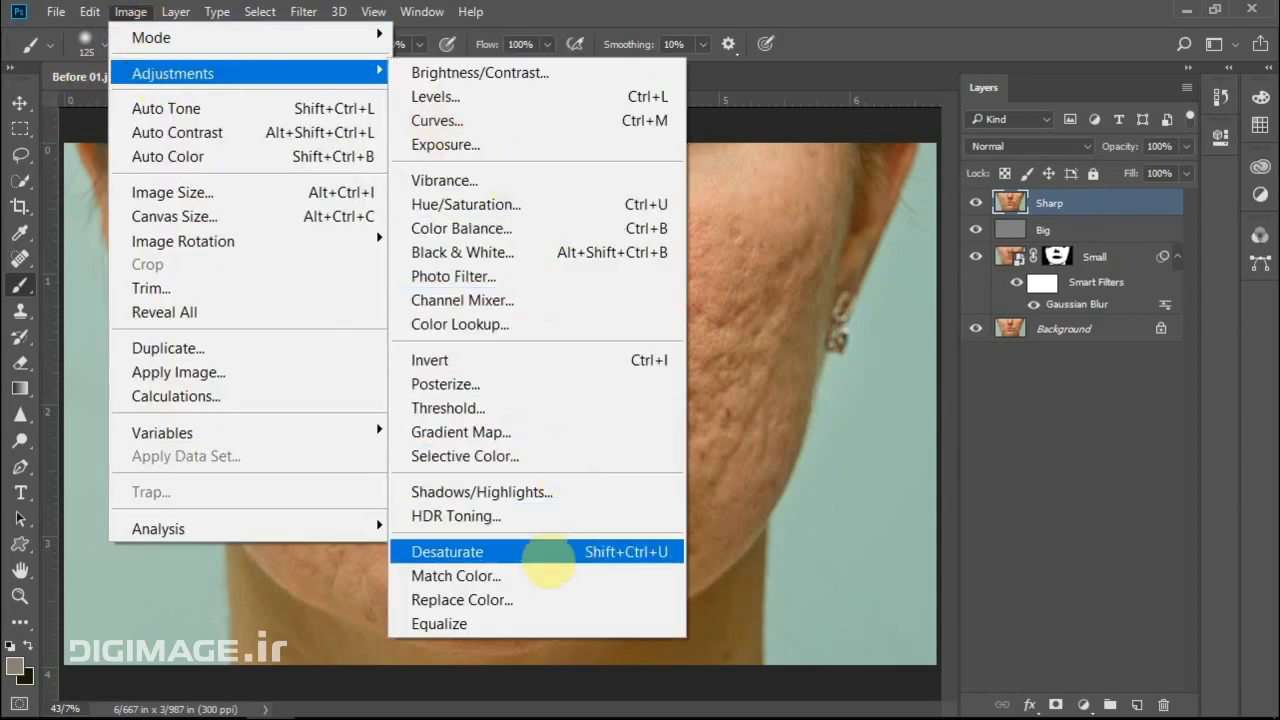
Desaturate the Sharp layer so the face appears in grayscale
{"action": "left_click", "coordinate": [492, 556]}
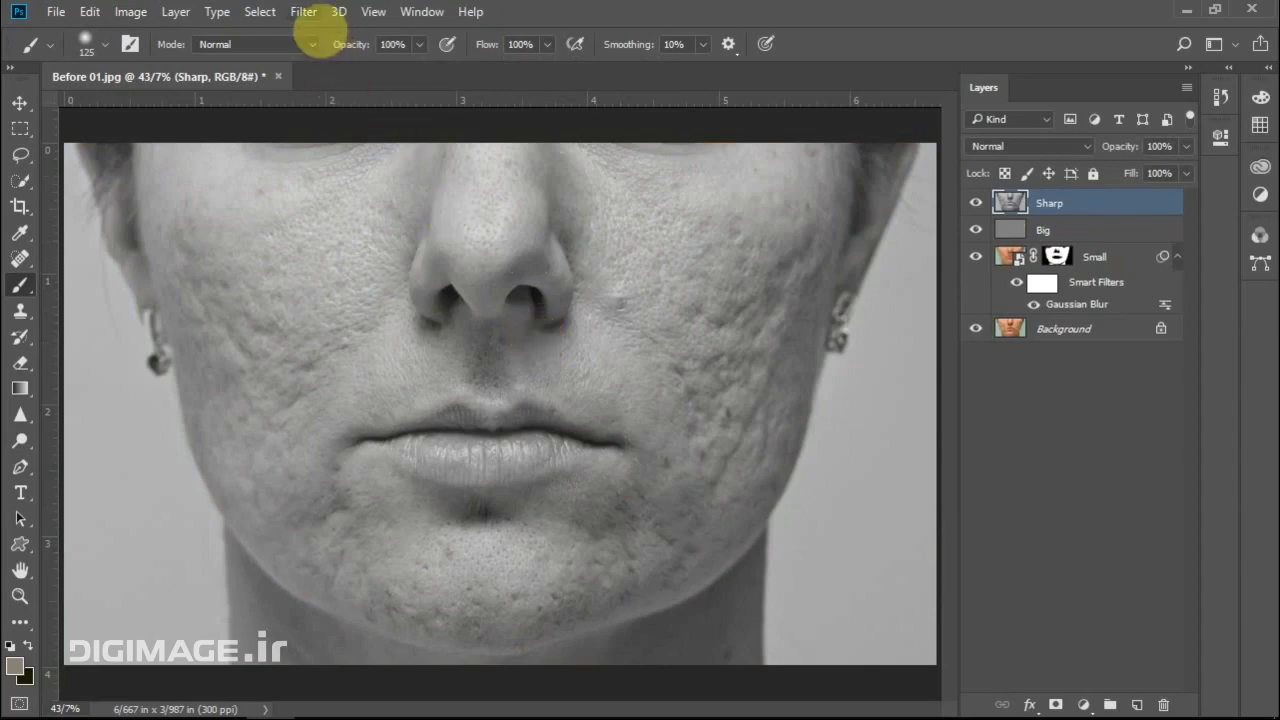
{"action": "left_click", "coordinate": [303, 11]}
{"action": "mouse_move", "coordinate": [326, 505]}
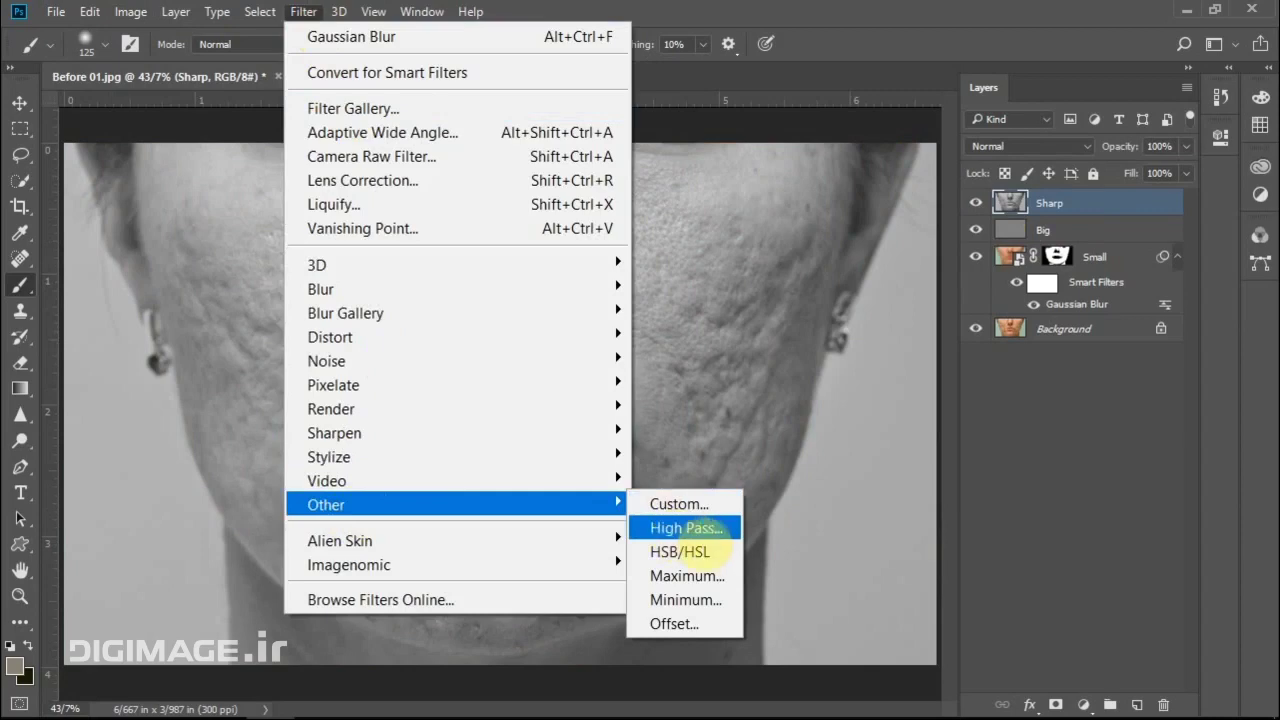
Apply a High Pass filter with a 2-pixel radius to the Sharp layer
{"action": "left_click", "coordinate": [686, 528]}
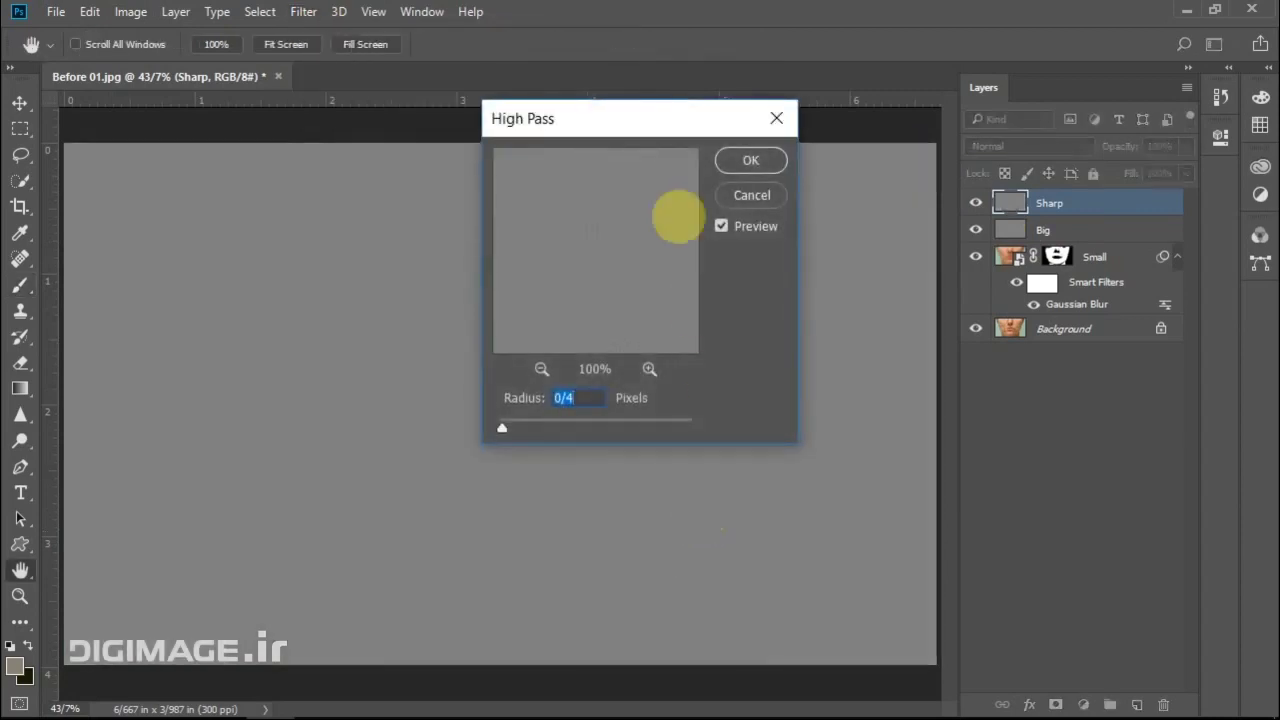
{"action": "mouse_move", "coordinate": [651, 135]}
{"action": "left_mouse_down"}
{"action": "mouse_move", "coordinate": [866, 140]}
{"action": "mouse_move", "coordinate": [262, 131]}
{"action": "left_mouse_up"}
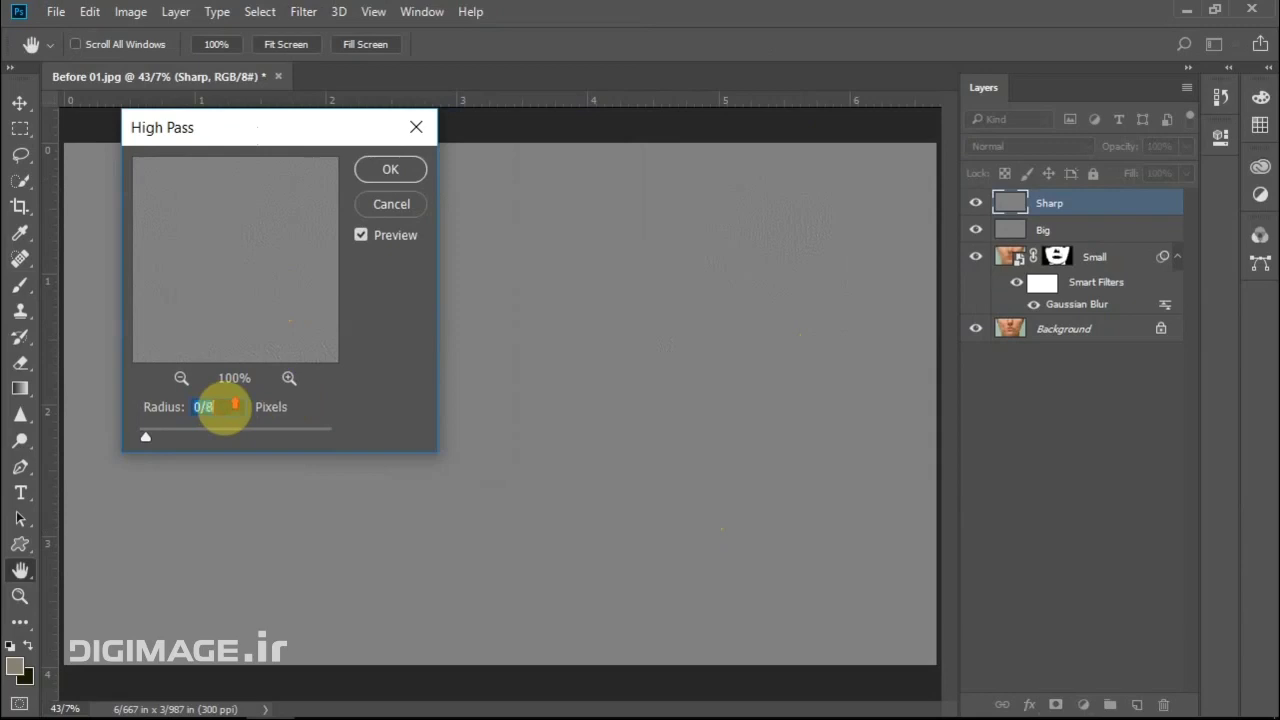
{"action": "key", "text": "Up"}
{"action": "left_click_drag", "start_coordinate": [286, 263], "coordinate": [206, 234]}
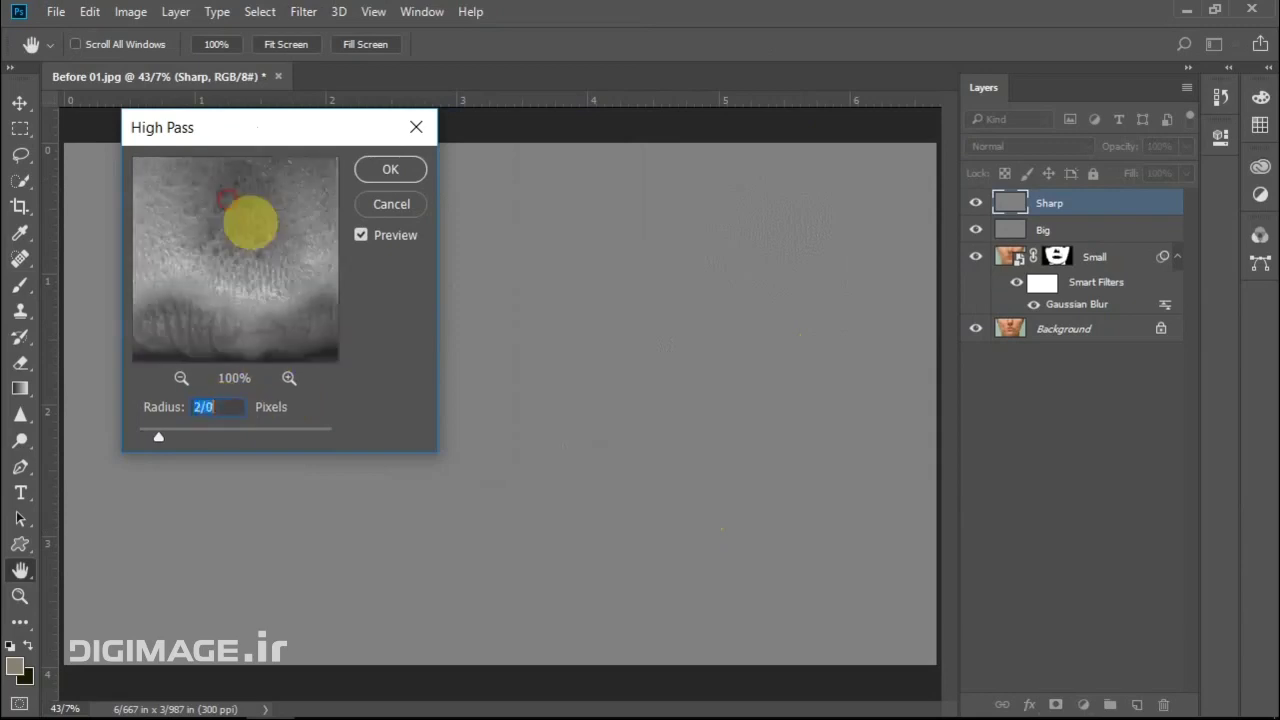
{"action": "left_click_drag", "start_coordinate": [377, 142], "coordinate": [692, 165]}
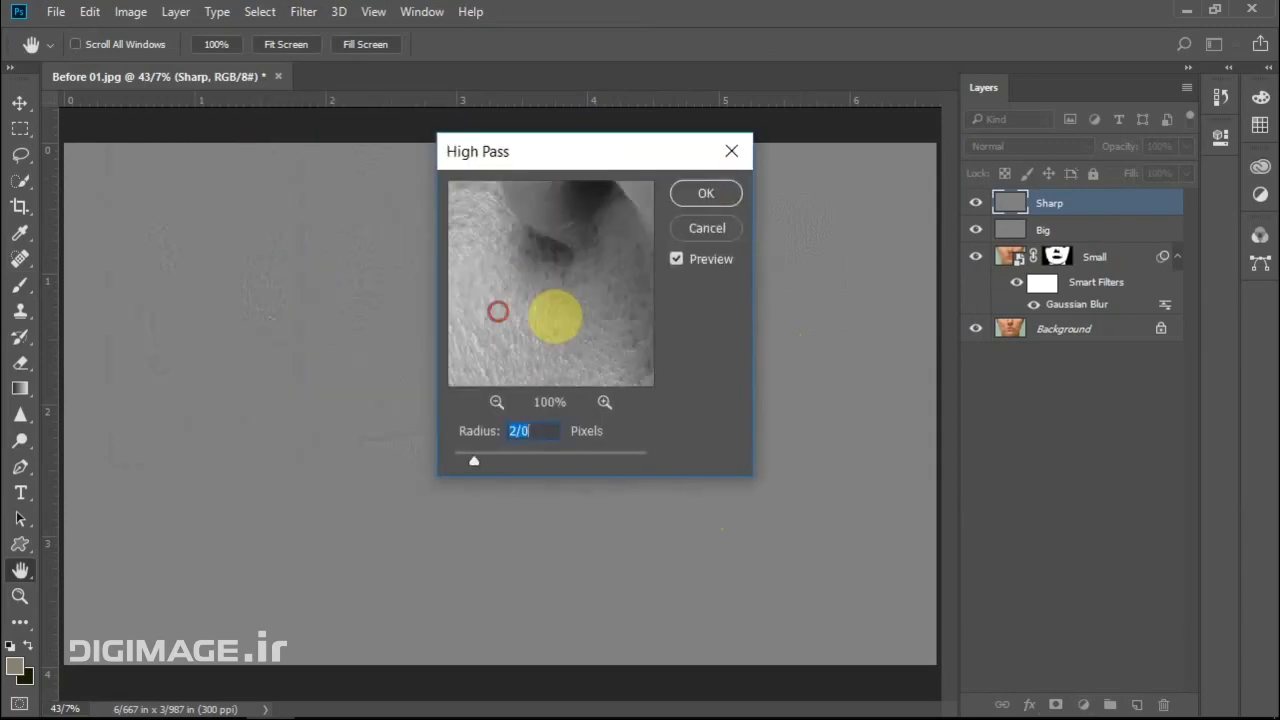
{"action": "left_click_drag", "start_coordinate": [551, 309], "coordinate": [580, 315]}
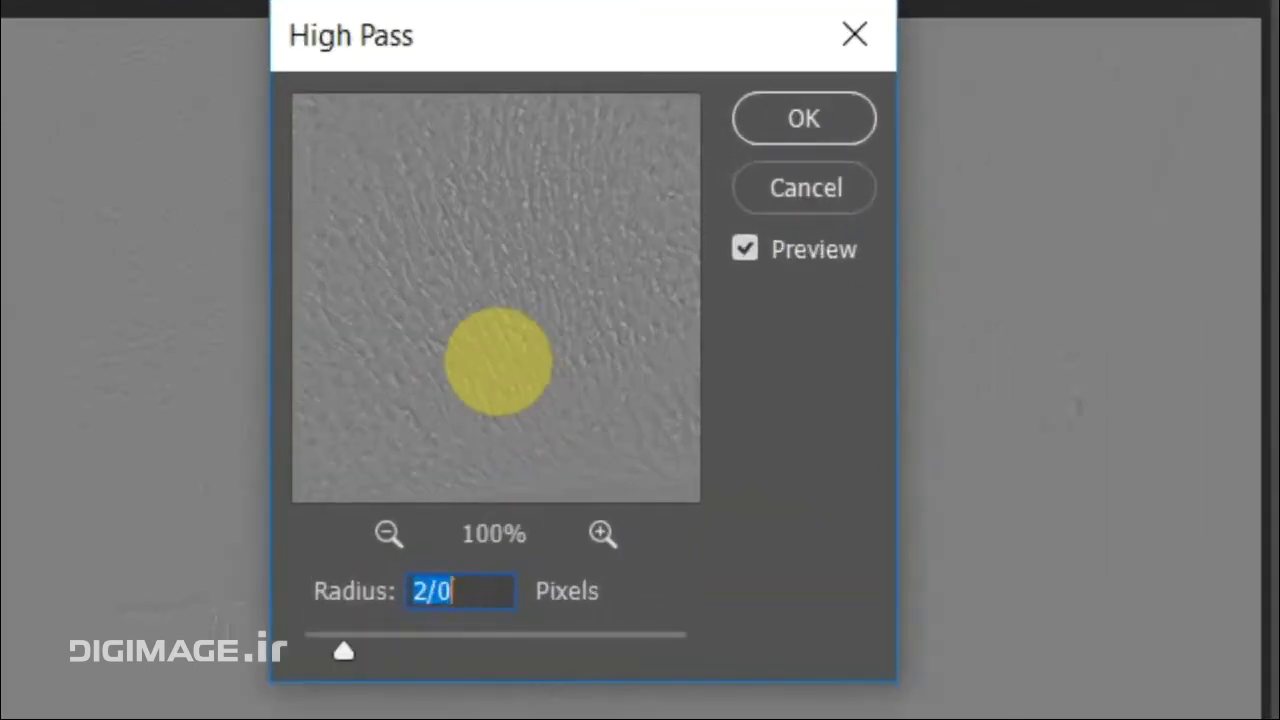
{"action": "left_click_drag", "start_coordinate": [567, 50], "coordinate": [727, 74]}
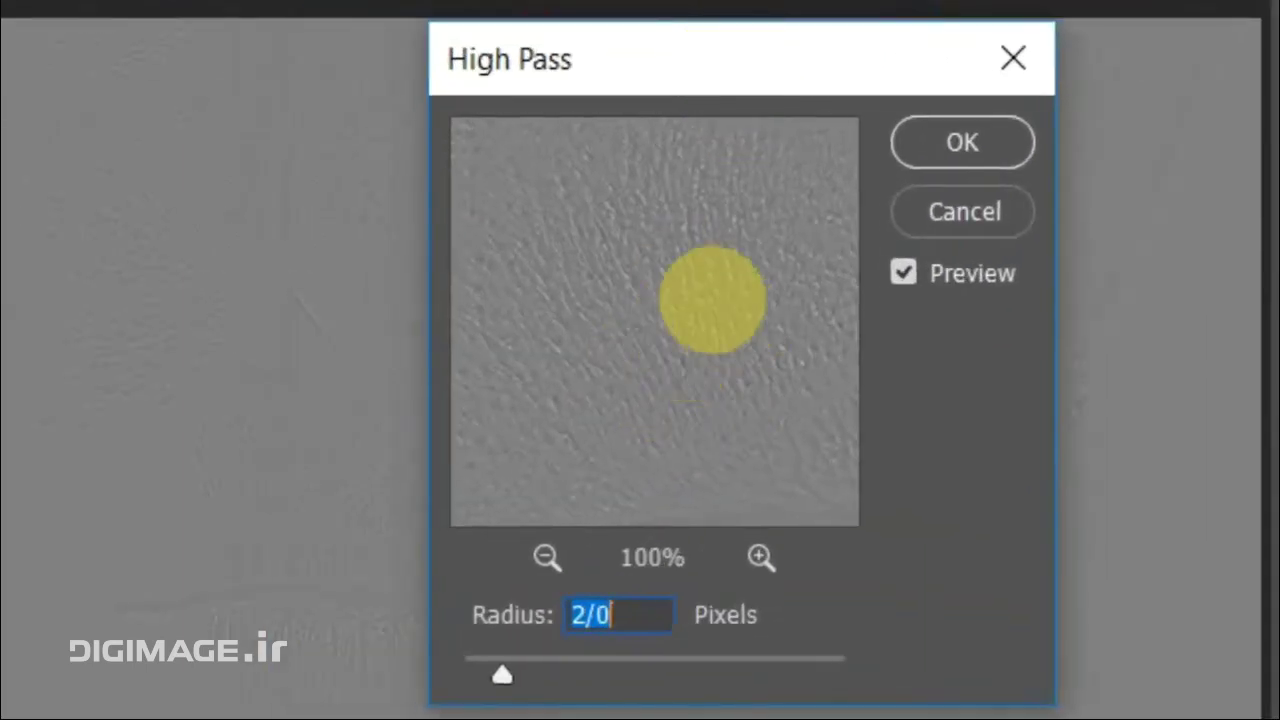
{"action": "left_click_drag", "start_coordinate": [680, 277], "coordinate": [734, 334]}
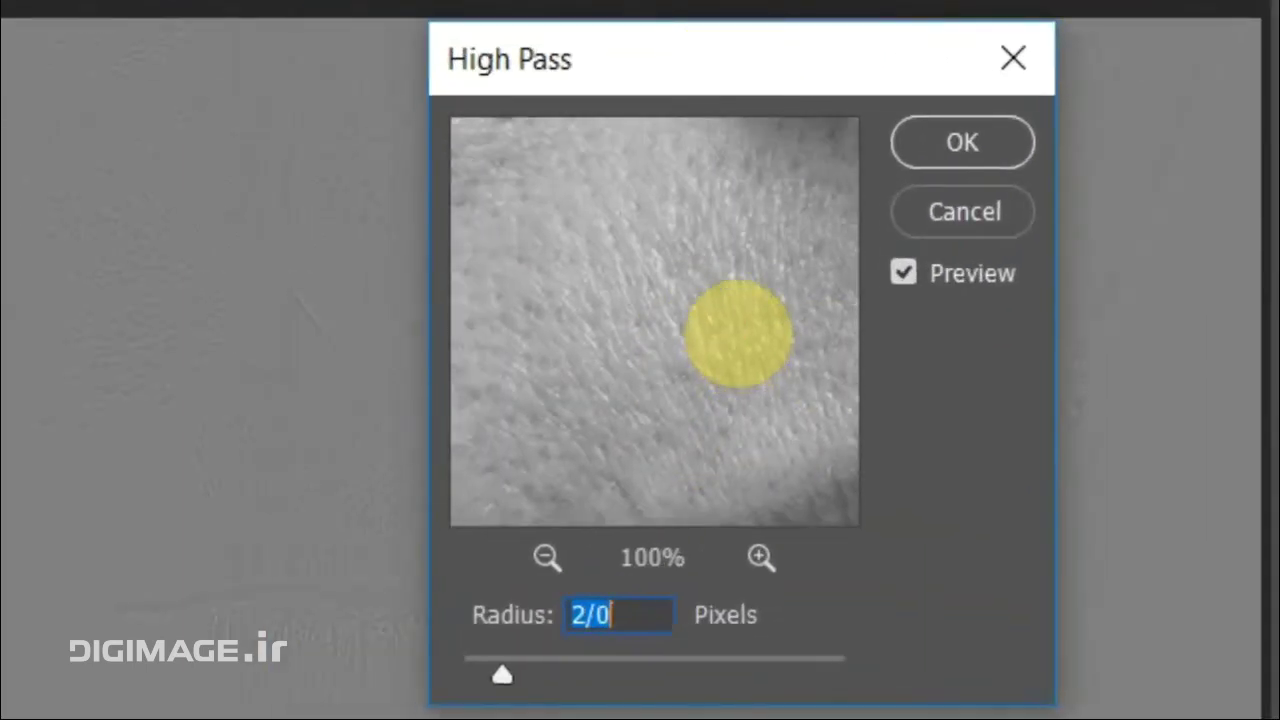
{"action": "left_click_drag", "start_coordinate": [718, 397], "coordinate": [694, 300]}
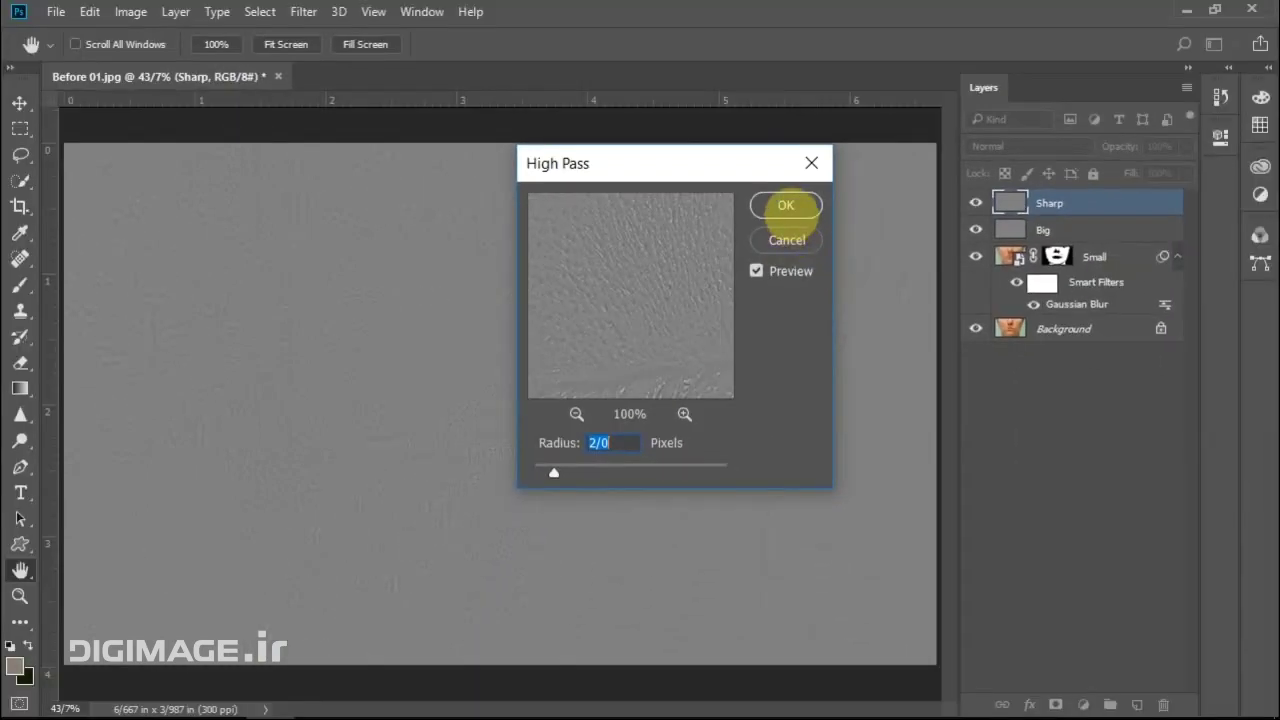
{"action": "left_click", "coordinate": [780, 205]}
{"action": "key", "text": "b"}
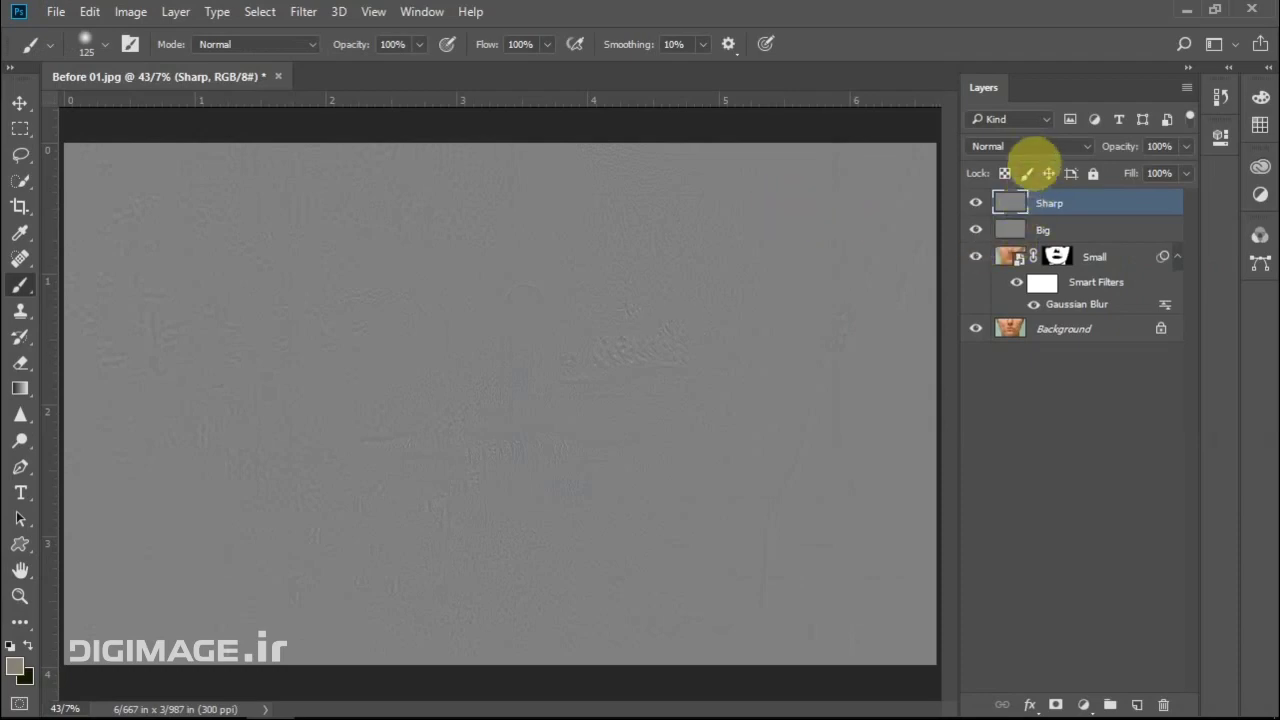
Set the Sharp layer to Linear Light and toggle its visibility to compare before and after
{"action": "left_click", "coordinate": [1045, 150]}
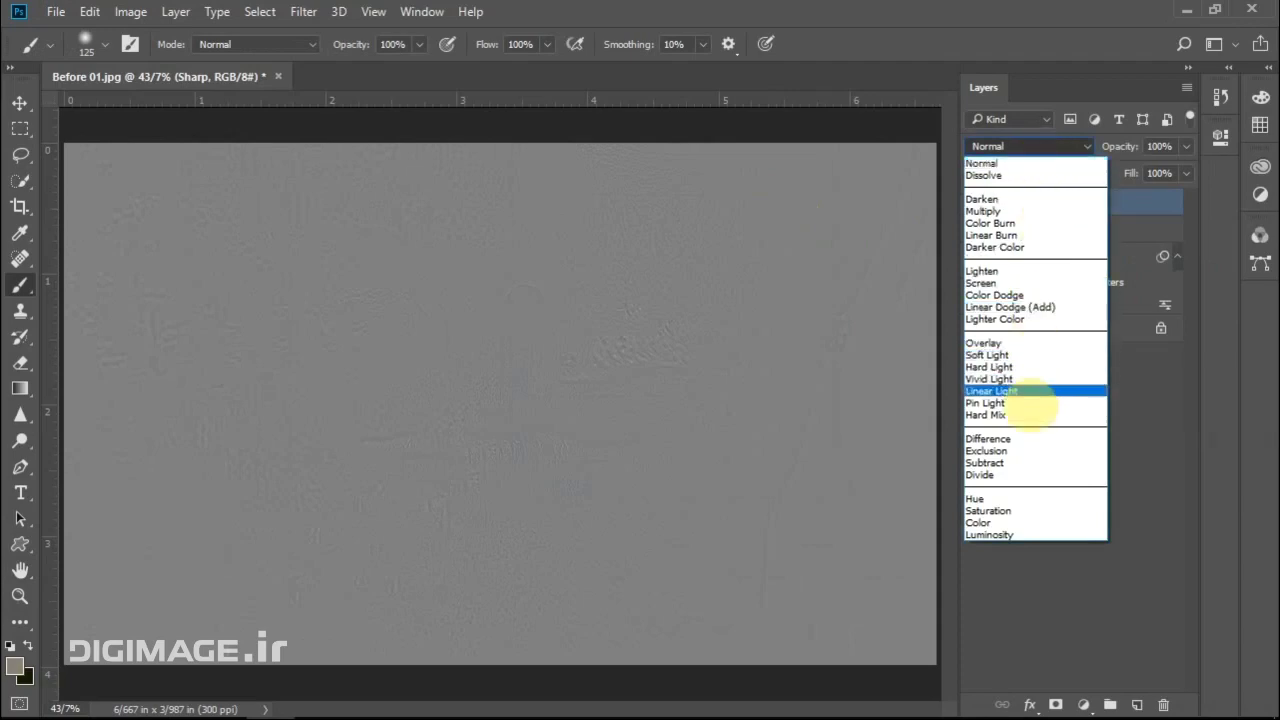
{"action": "left_click", "coordinate": [1030, 391]}
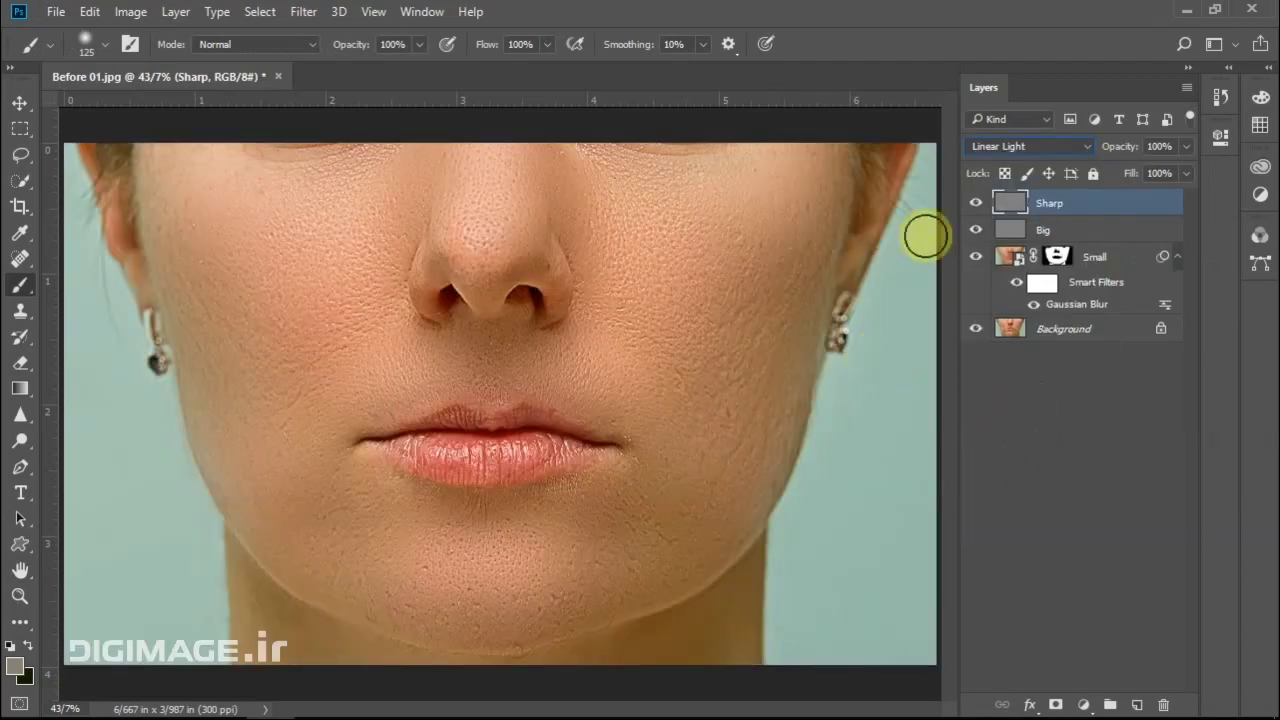
{"action": "left_click", "coordinate": [975, 205]}
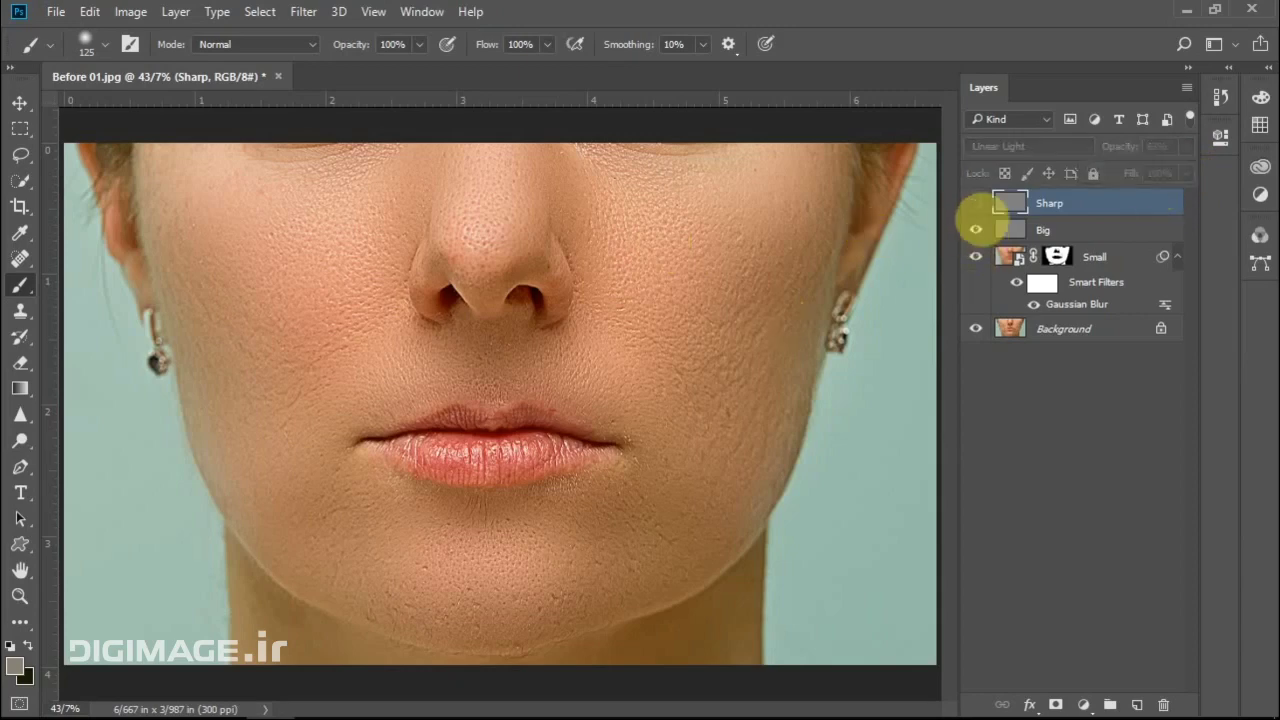
{"action": "scroll", "coordinate": [720, 284], "scroll_direction": "up", "scroll_amount": 2}
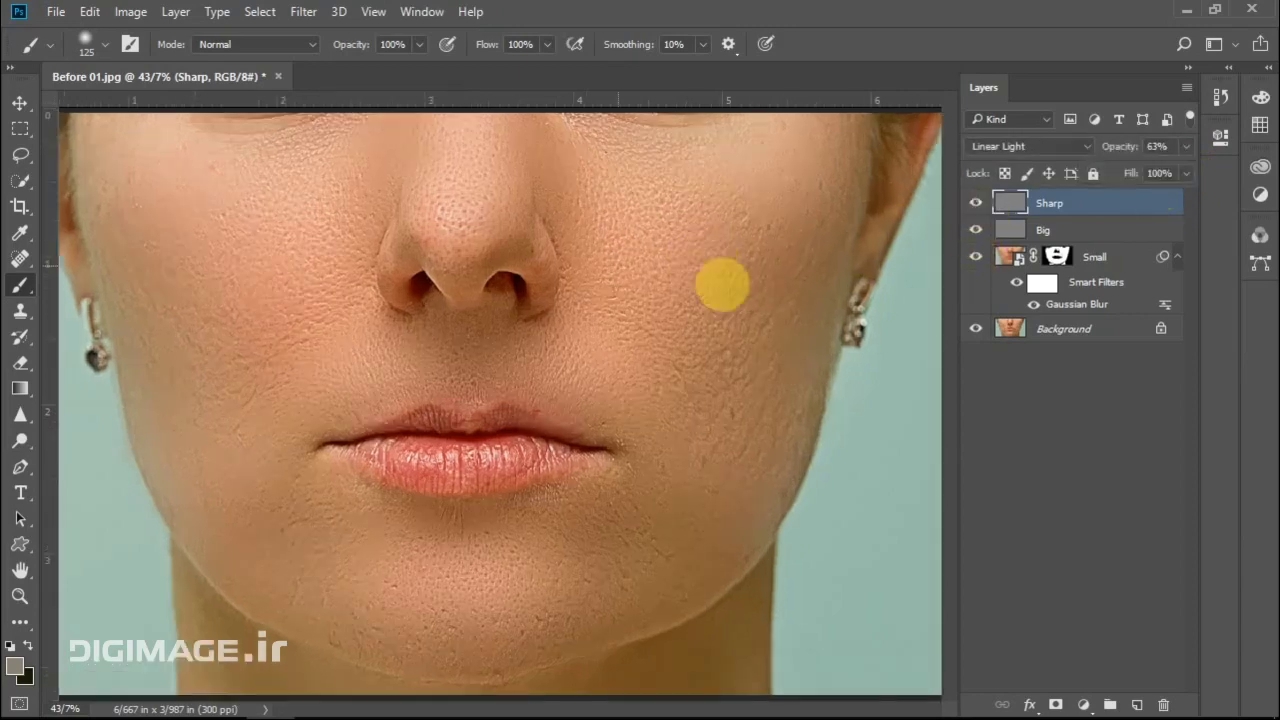
{"action": "left_click_drag", "start_coordinate": [717, 283], "coordinate": [630, 330]}
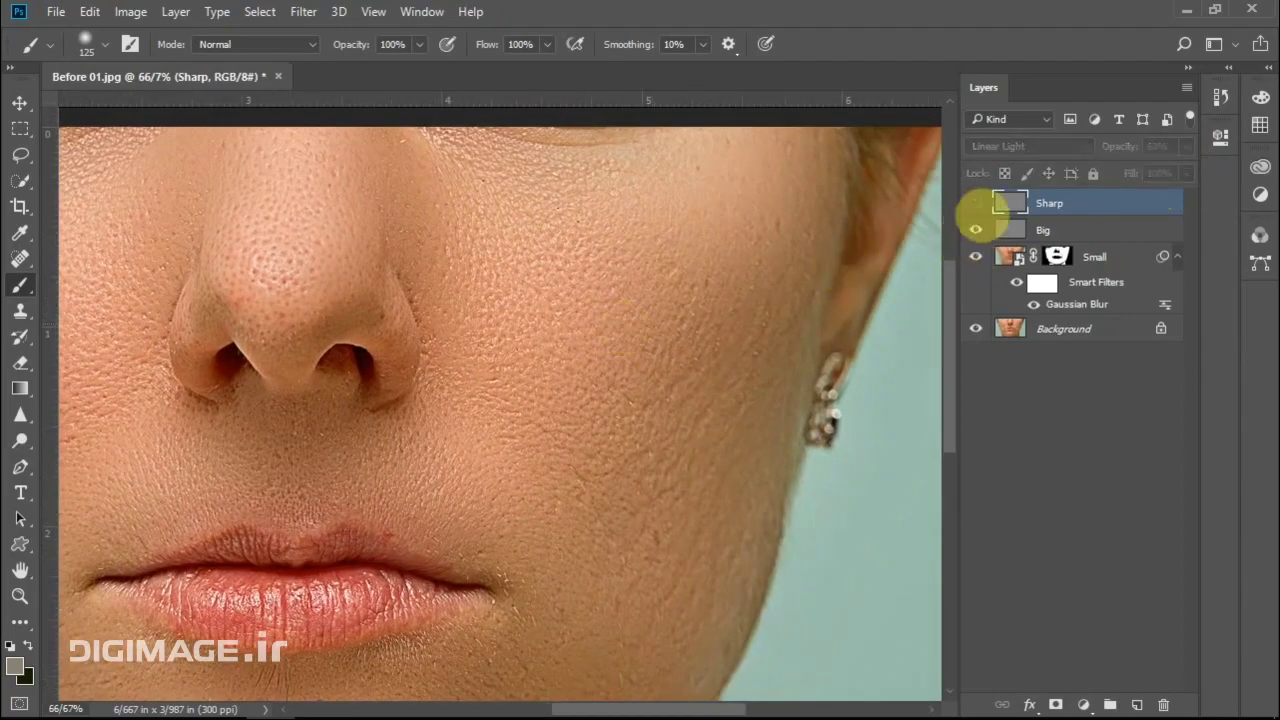
{"action": "left_click", "coordinate": [975, 203]}
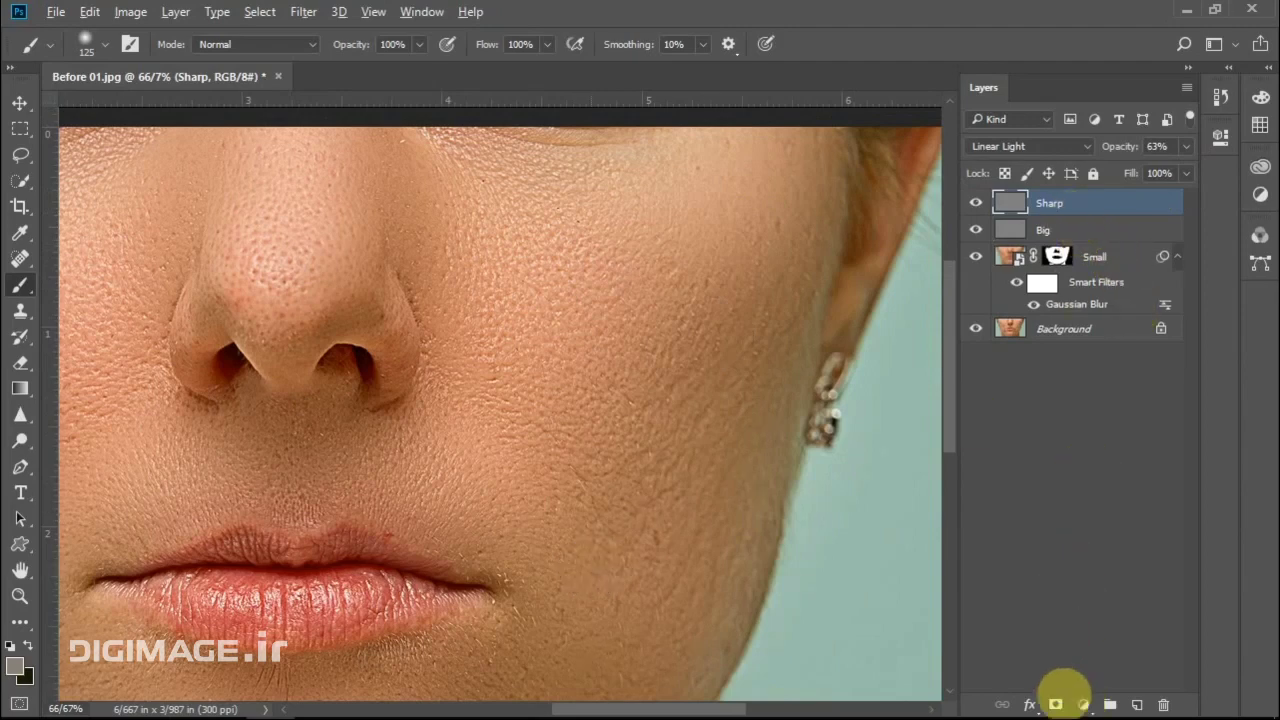
Add a black mask to the Sharp layer and paint white over both cheeks with a larger brush
{"action": "left_click", "coordinate": [1055, 703], "text": "alt"}
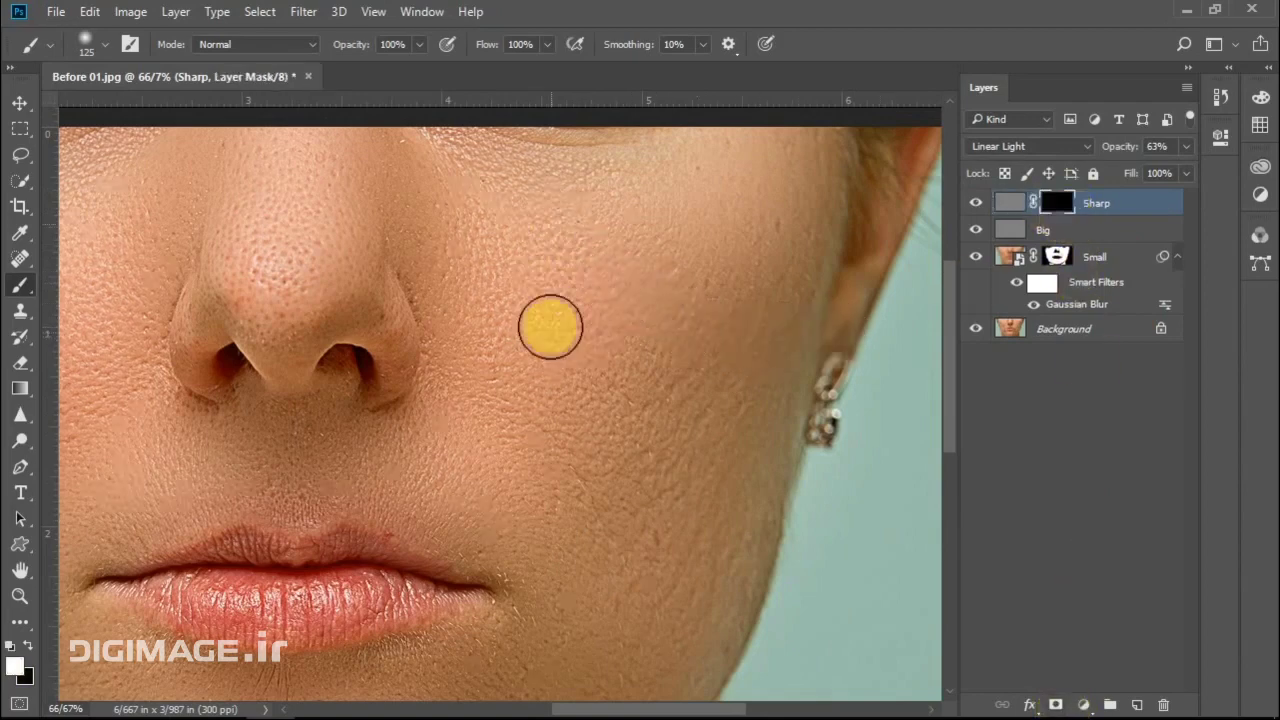
{"action": "key", "text": "bracketright"}
{"action": "key", "text": "bracketright"}
{"action": "key", "text": "bracketright"}
{"action": "key", "text": "bracketright"}
{"action": "key", "text": "bracketright"}
{"action": "key", "text": "bracketright"}
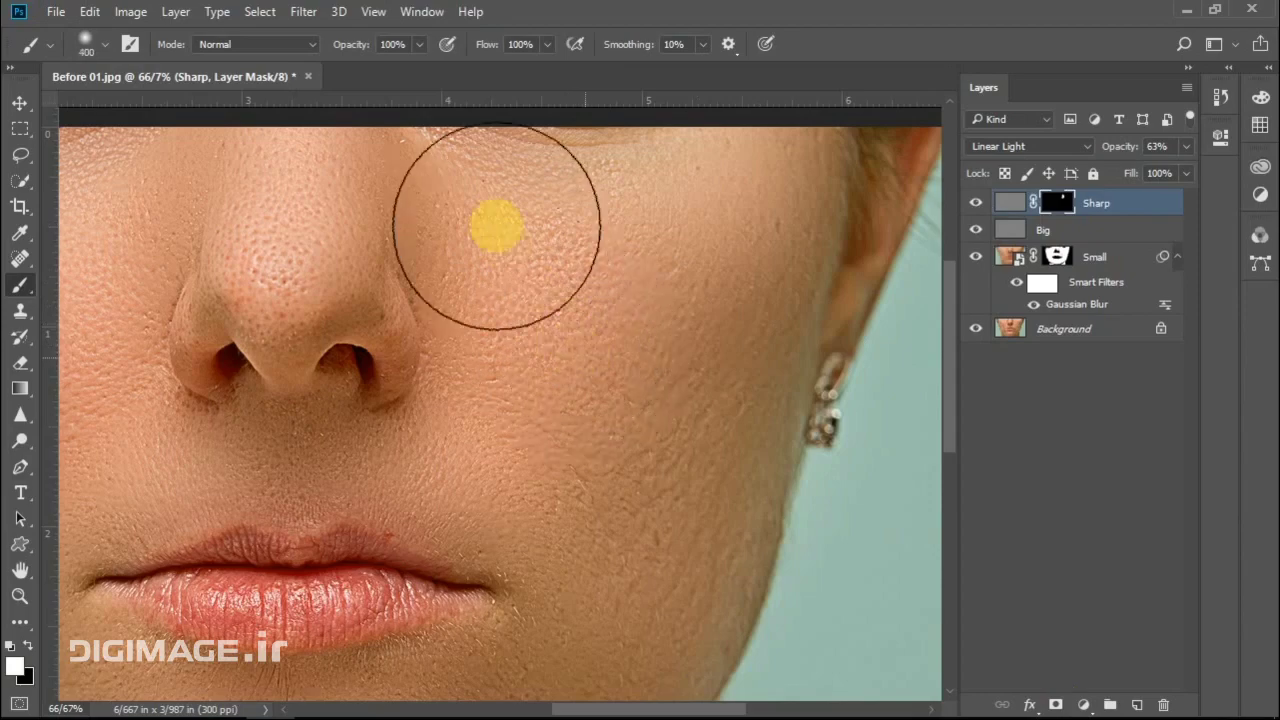
{"action": "left_click_drag", "start_coordinate": [731, 243], "coordinate": [694, 429]}
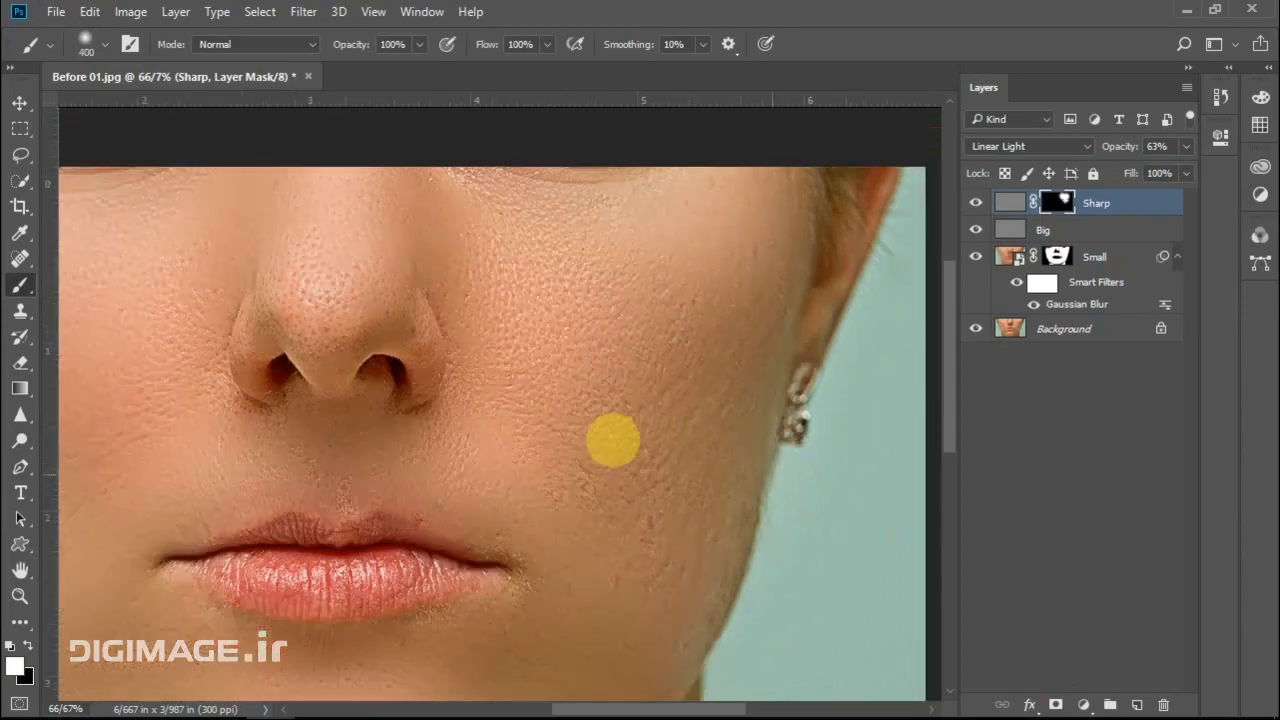
{"action": "key", "text": "ctrl+minus"}
{"action": "left_click_drag", "start_coordinate": [677, 380], "coordinate": [714, 443]}
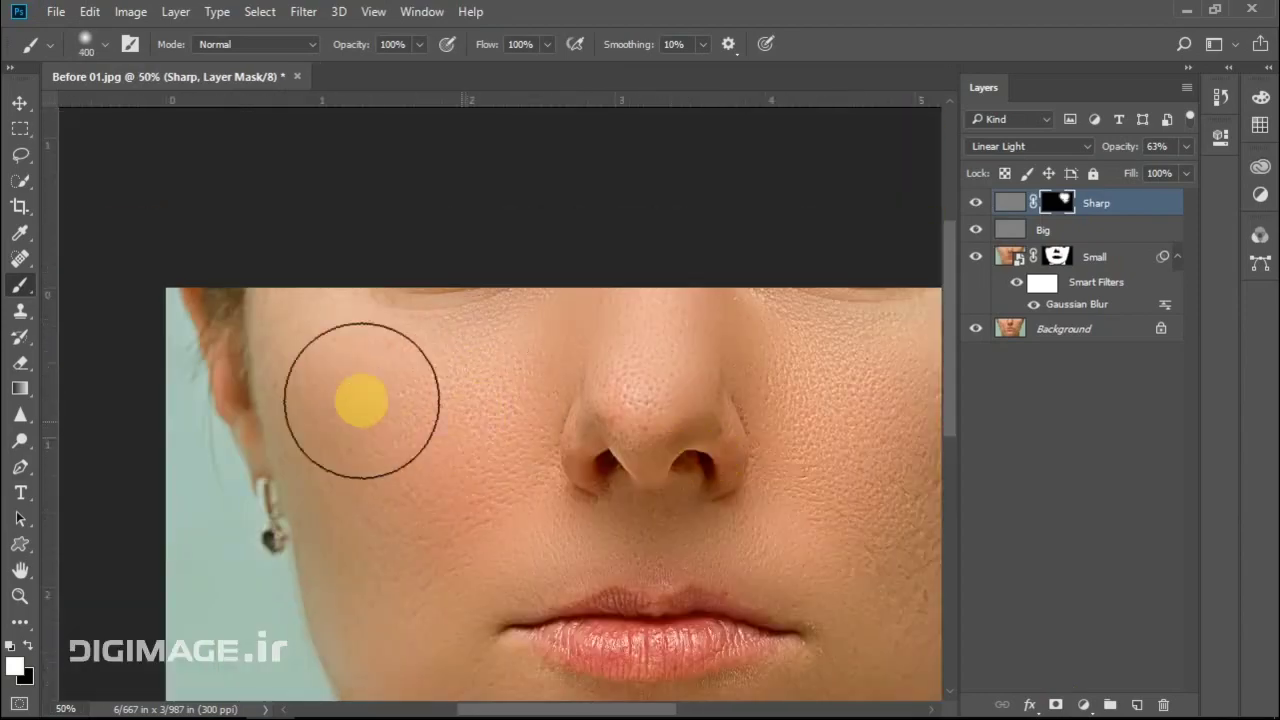
{"action": "mouse_move", "coordinate": [361, 401]}
{"action": "left_mouse_down"}
{"action": "mouse_move", "coordinate": [329, 357]}
{"action": "mouse_move", "coordinate": [417, 446]}
{"action": "left_mouse_up"}
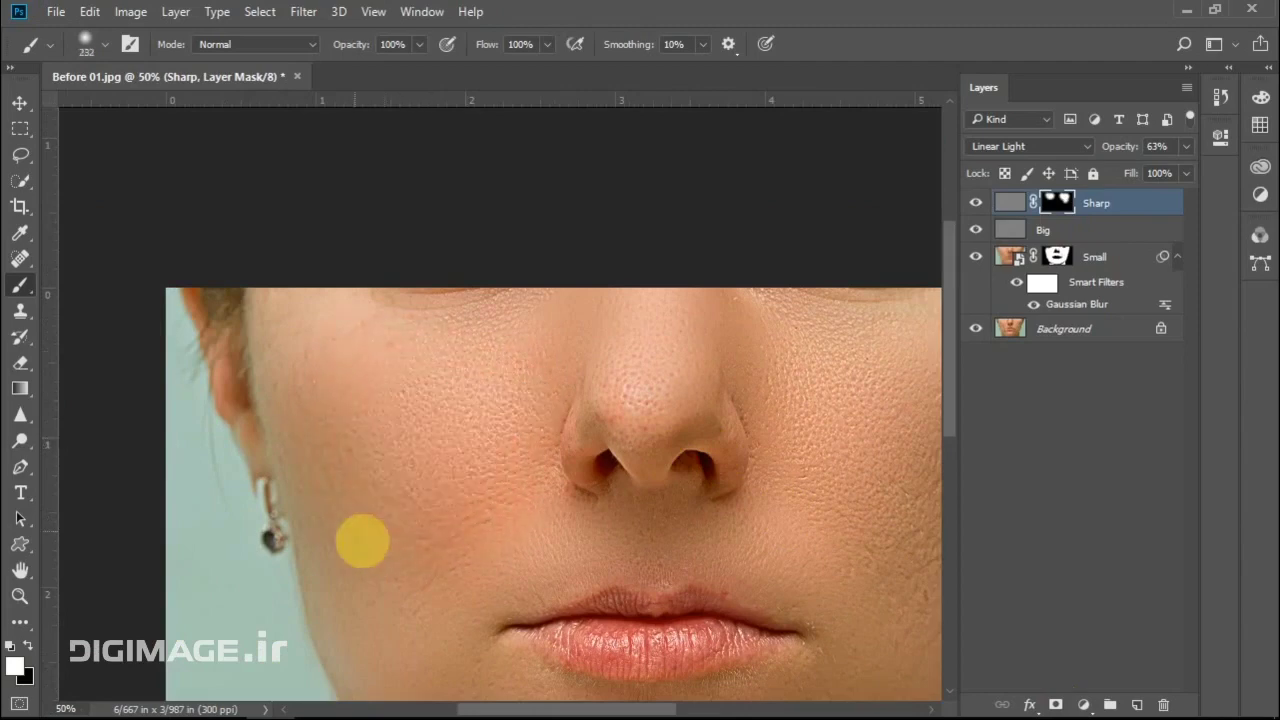
Paint the Sharp mask over the chin and right cheek with a smaller brush, then zoom out to check
{"action": "left_click_drag", "start_coordinate": [400, 606], "coordinate": [423, 337]}
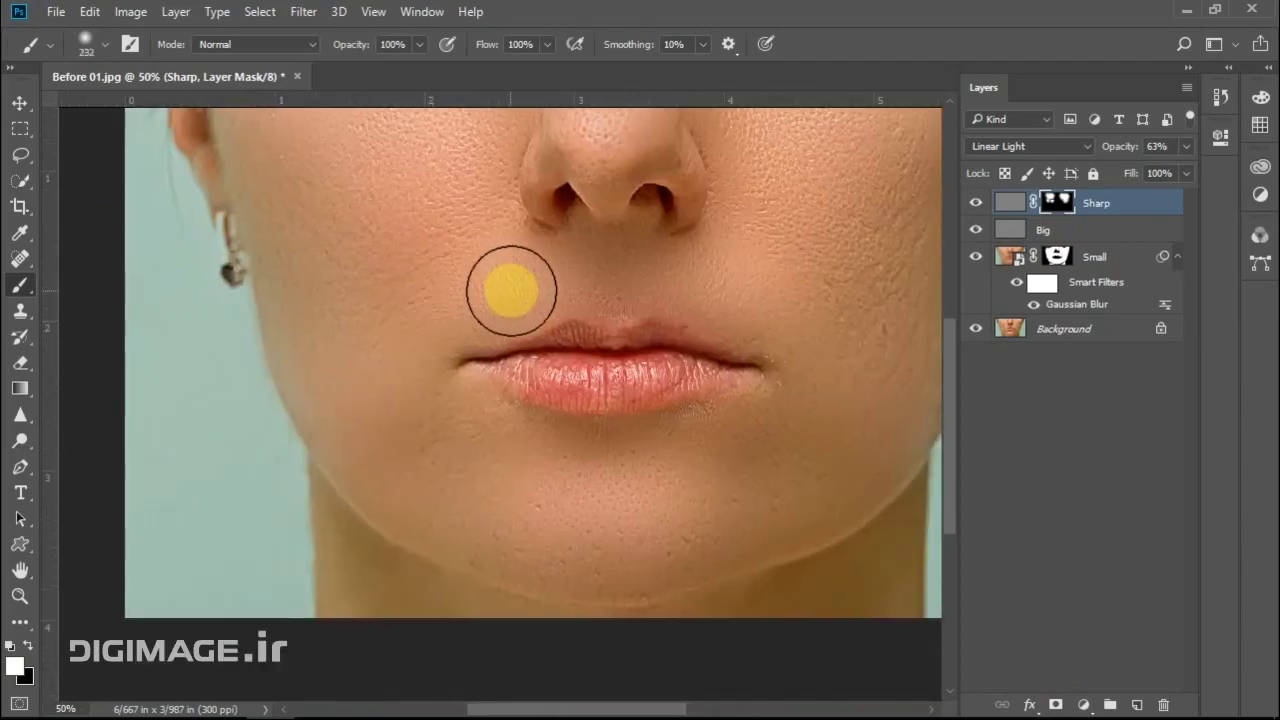
{"action": "left_click_drag", "start_coordinate": [511, 290], "coordinate": [495, 290]}
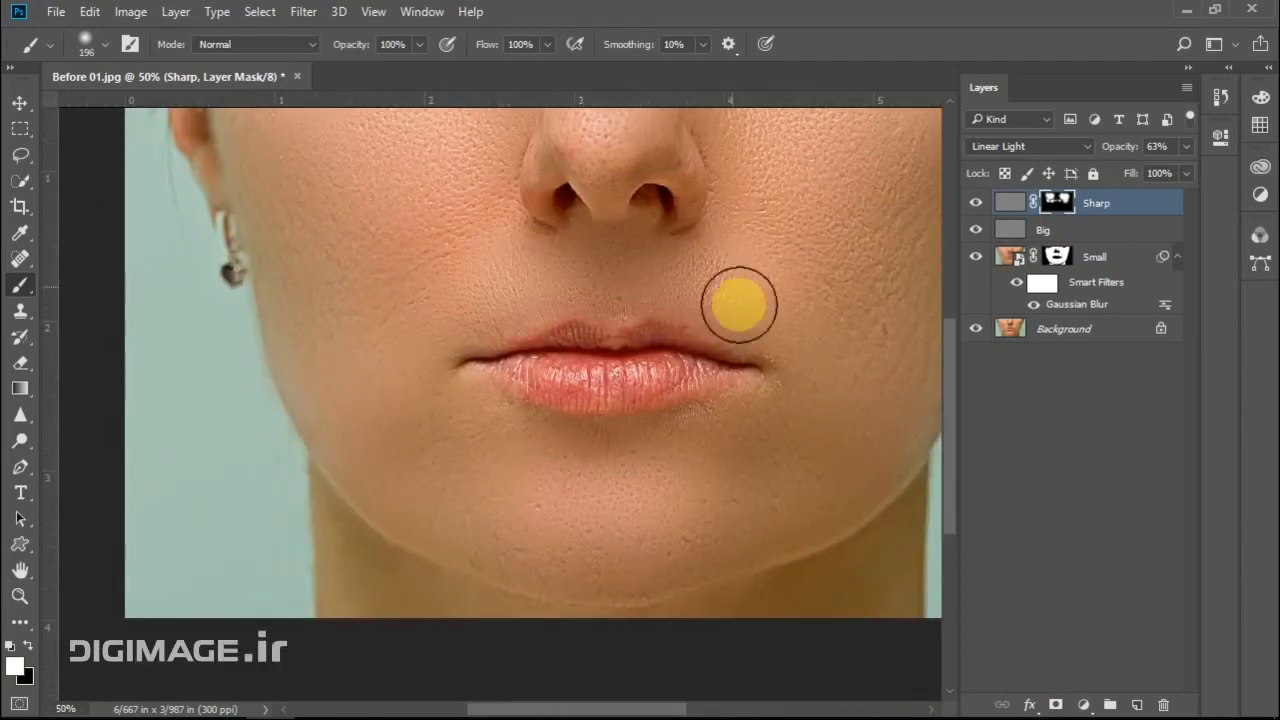
{"action": "left_click_drag", "start_coordinate": [614, 429], "coordinate": [597, 409]}
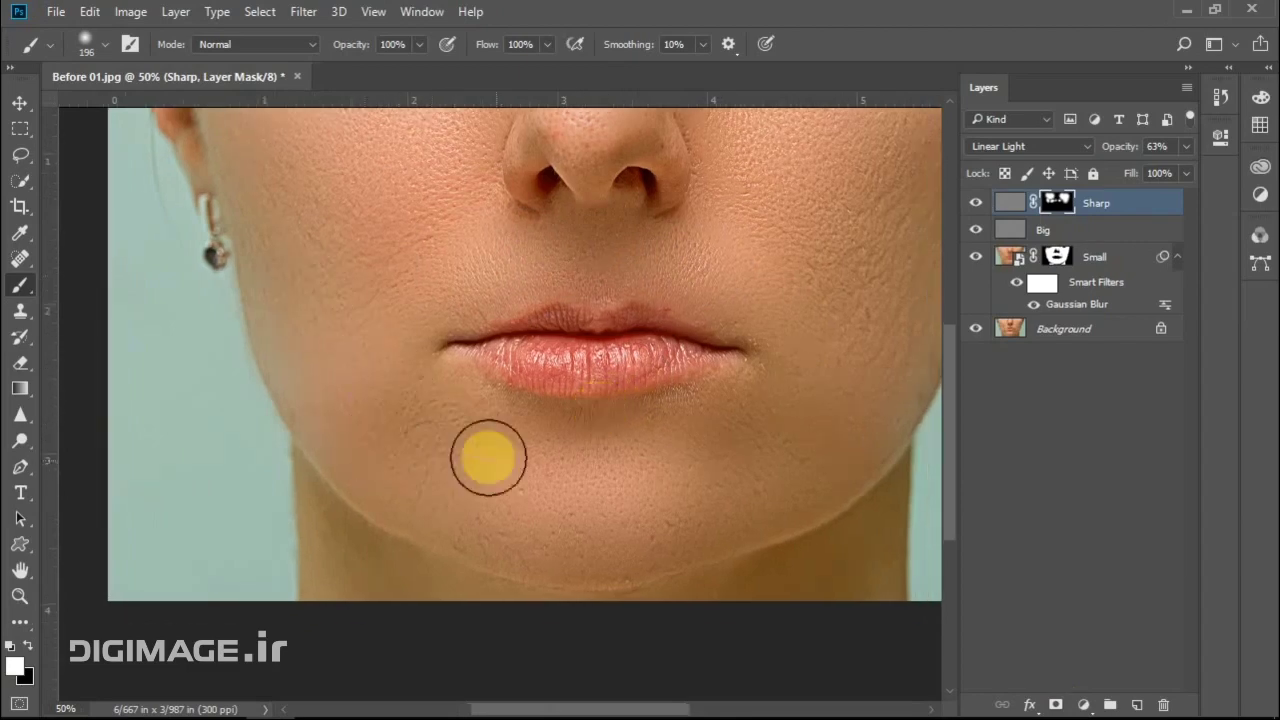
{"action": "mouse_move", "coordinate": [488, 457]}
{"action": "left_mouse_down"}
{"action": "mouse_move", "coordinate": [574, 511]}
{"action": "mouse_move", "coordinate": [825, 408]}
{"action": "mouse_move", "coordinate": [743, 271]}
{"action": "mouse_move", "coordinate": [700, 429]}
{"action": "mouse_move", "coordinate": [549, 269]}
{"action": "mouse_move", "coordinate": [586, 235]}
{"action": "mouse_move", "coordinate": [514, 217]}
{"action": "mouse_move", "coordinate": [280, 303]}
{"action": "mouse_move", "coordinate": [251, 434]}
{"action": "mouse_move", "coordinate": [373, 548]}
{"action": "mouse_move", "coordinate": [183, 491]}
{"action": "mouse_move", "coordinate": [586, 280]}
{"action": "mouse_move", "coordinate": [663, 280]}
{"action": "mouse_move", "coordinate": [681, 245]}
{"action": "mouse_move", "coordinate": [703, 277]}
{"action": "mouse_move", "coordinate": [694, 360]}
{"action": "mouse_move", "coordinate": [717, 334]}
{"action": "mouse_move", "coordinate": [617, 480]}
{"action": "mouse_move", "coordinate": [583, 337]}
{"action": "mouse_move", "coordinate": [611, 406]}
{"action": "mouse_move", "coordinate": [554, 357]}
{"action": "left_mouse_up"}
{"action": "key", "text": "ctrl+minus"}
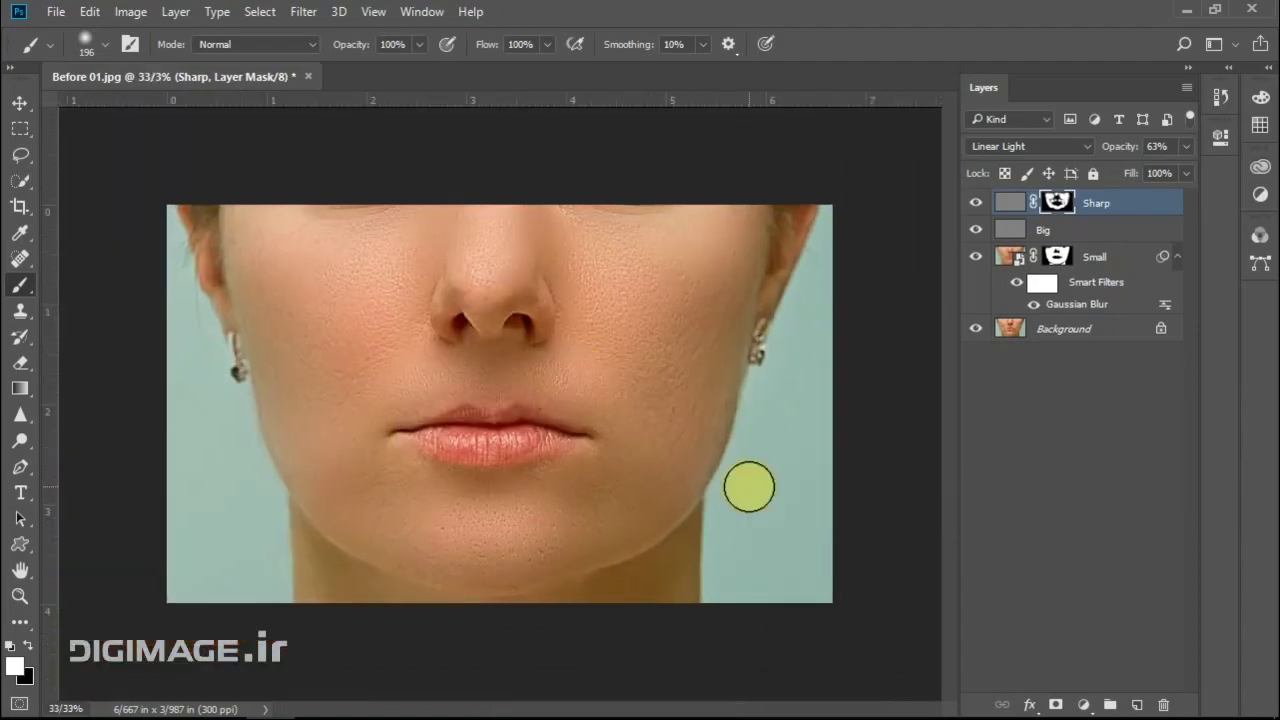
{"action": "scroll", "coordinate": [609, 360], "scroll_direction": "up", "scroll_amount": 2}
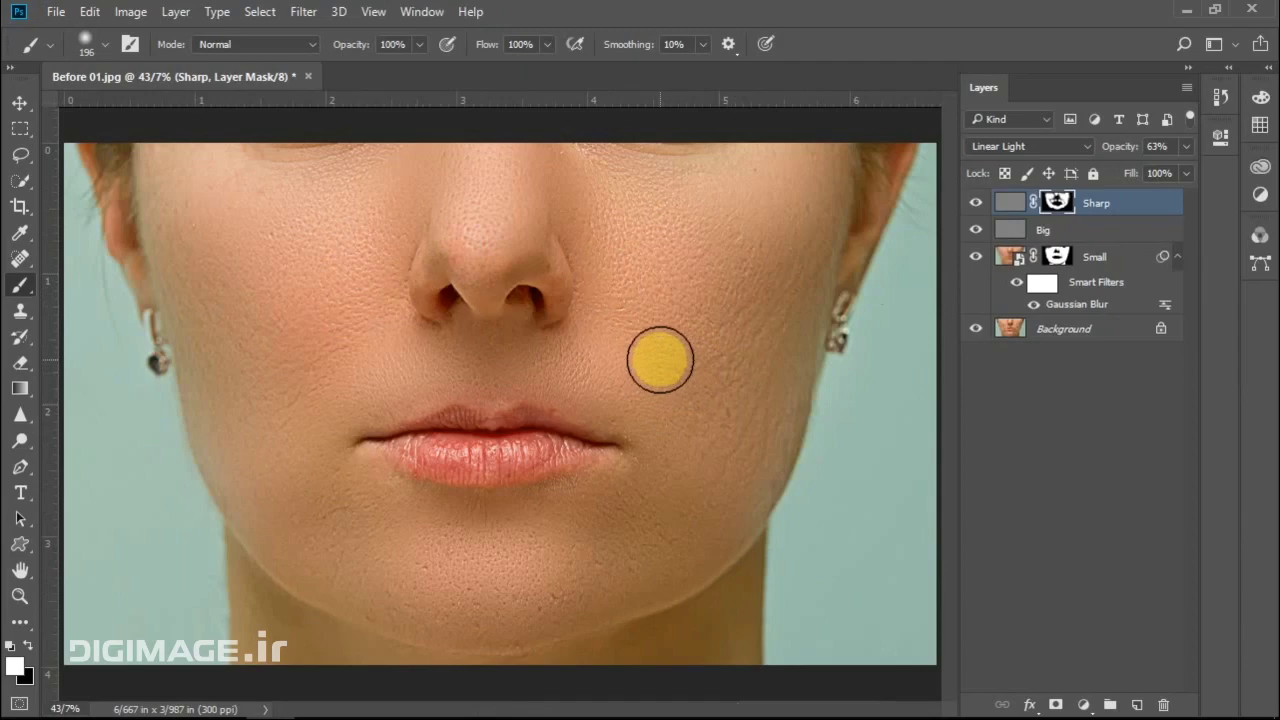
{"action": "left_click", "coordinate": [1070, 238]}
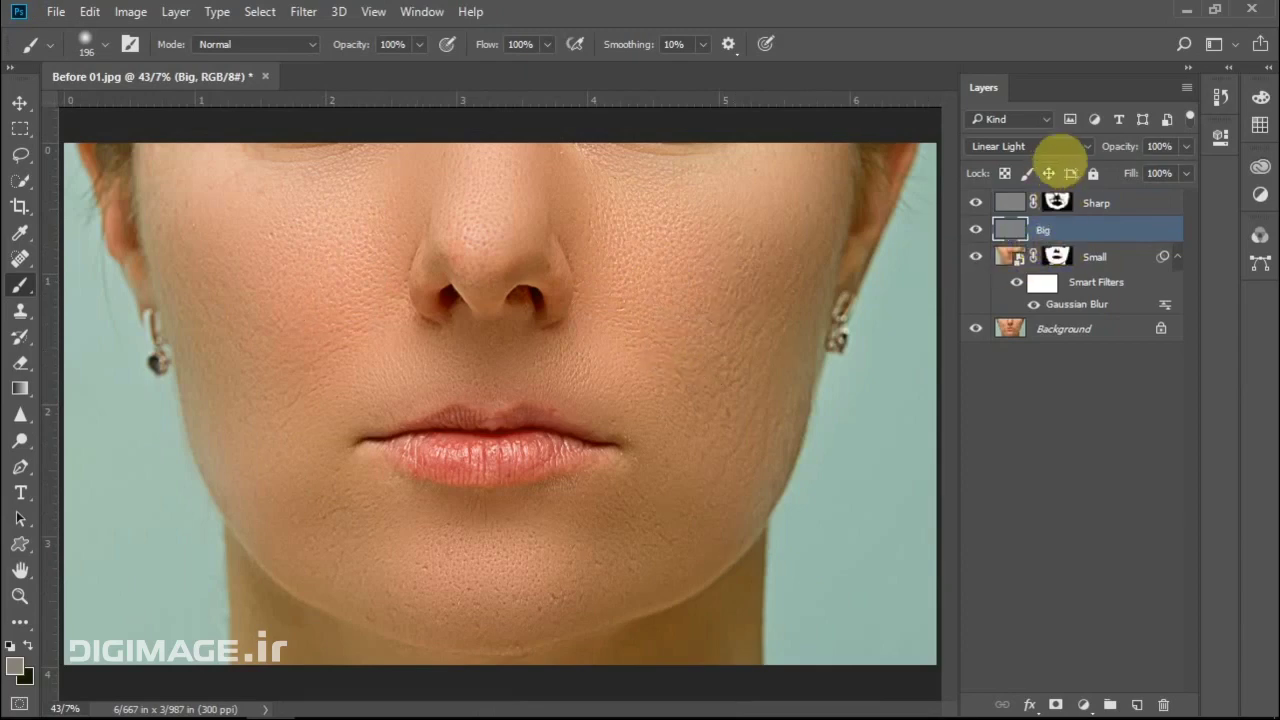
Try Hard Mix, Pin Light, Linear Light and Vivid Light blend modes on the Big layer
{"action": "left_click", "coordinate": [1088, 148]}
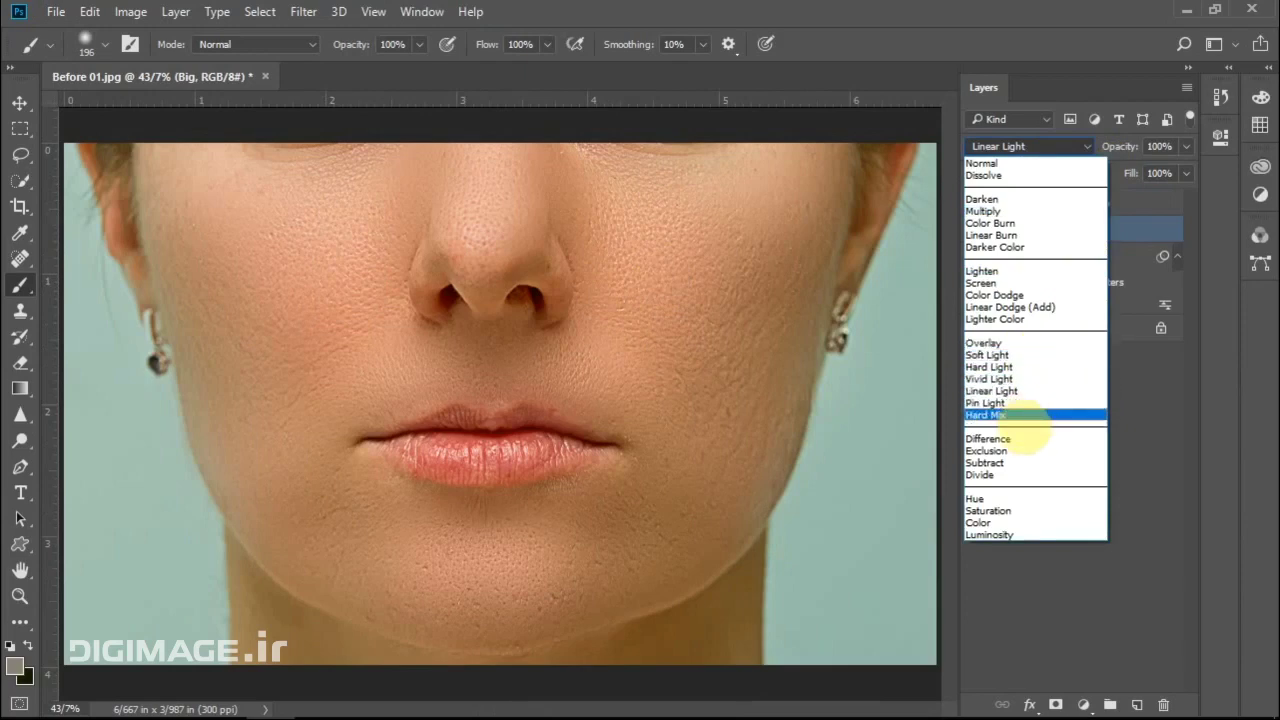
{"action": "left_click", "coordinate": [1024, 416]}
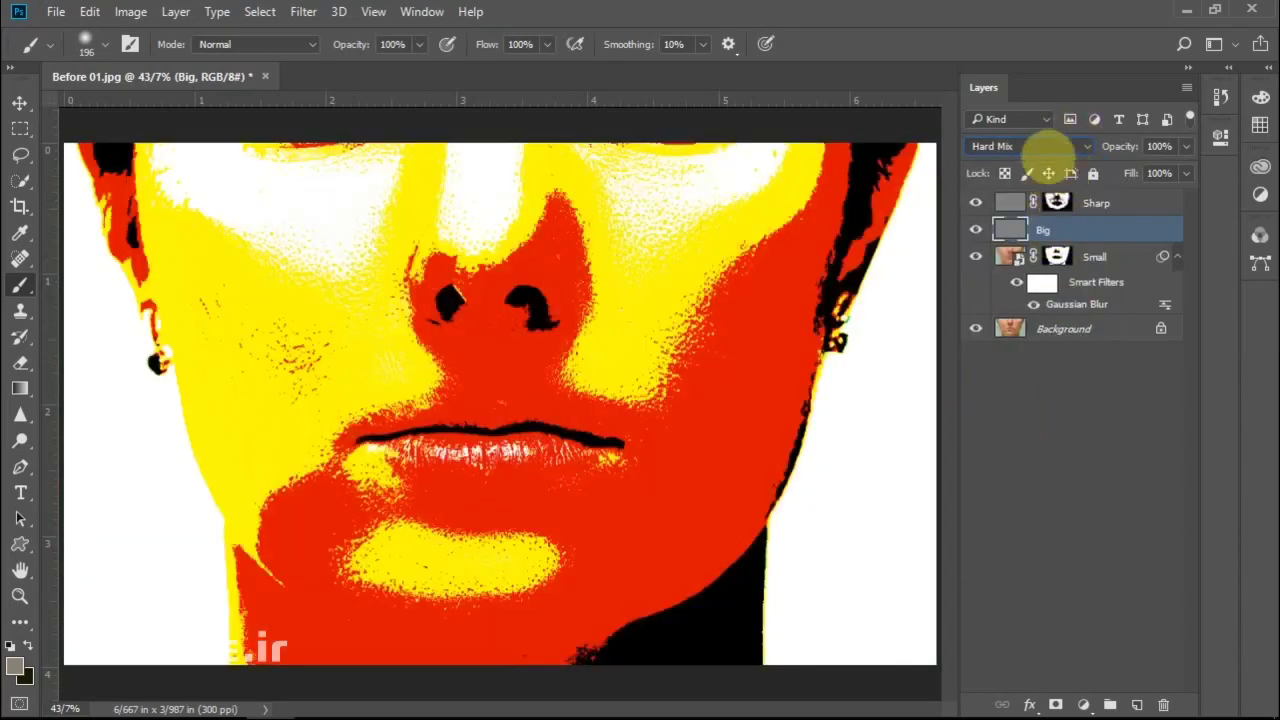
{"action": "left_click", "coordinate": [1052, 146]}
{"action": "left_click", "coordinate": [985, 403]}
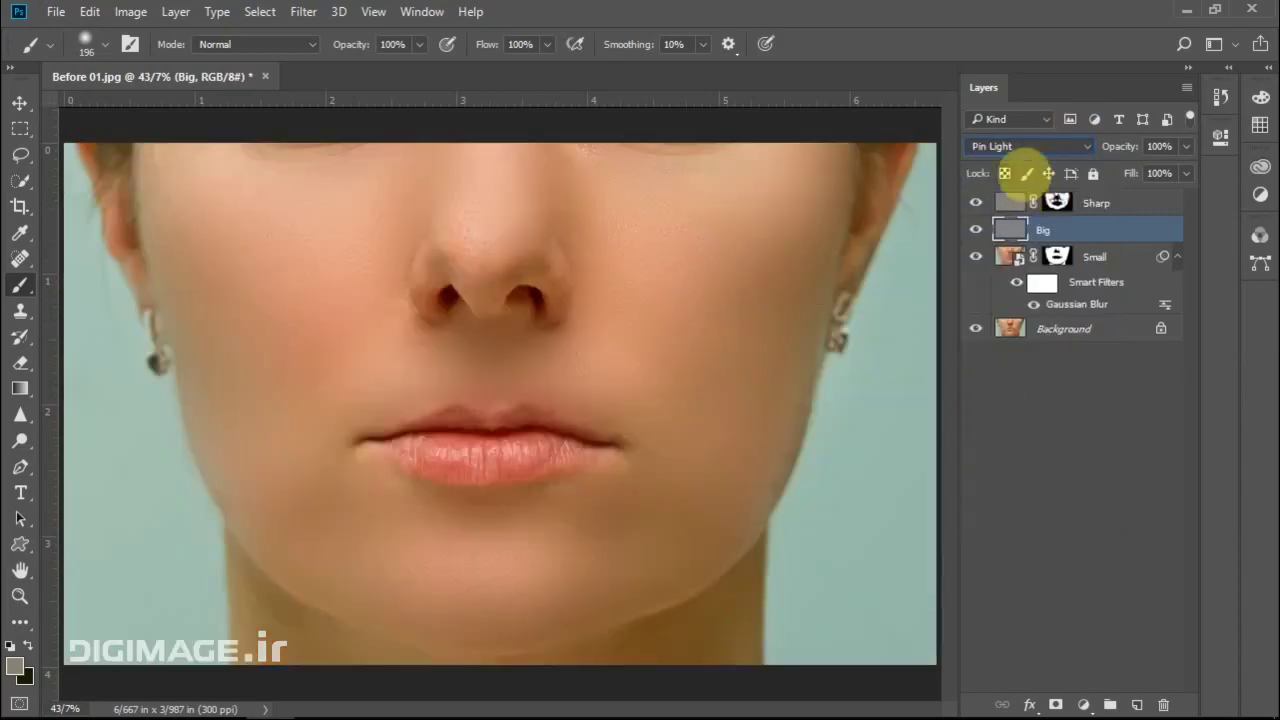
{"action": "left_click", "coordinate": [1020, 147]}
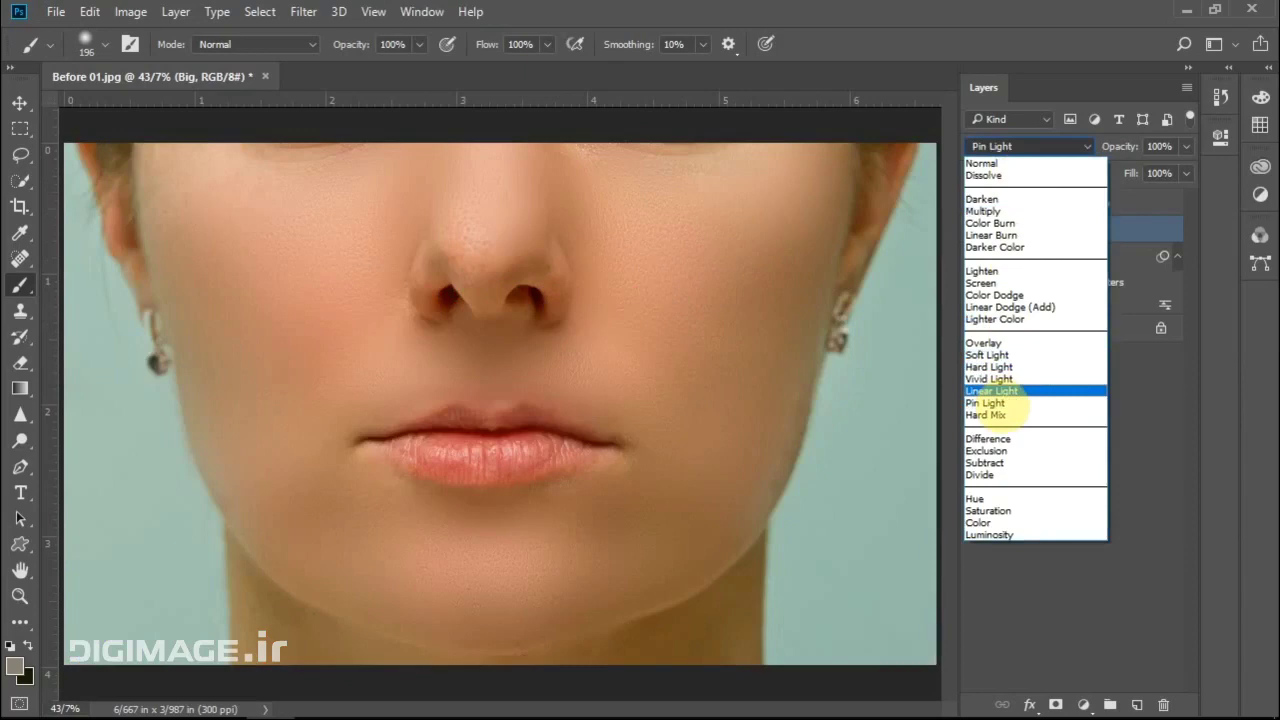
{"action": "left_click", "coordinate": [990, 391]}
{"action": "left_click", "coordinate": [1020, 147]}
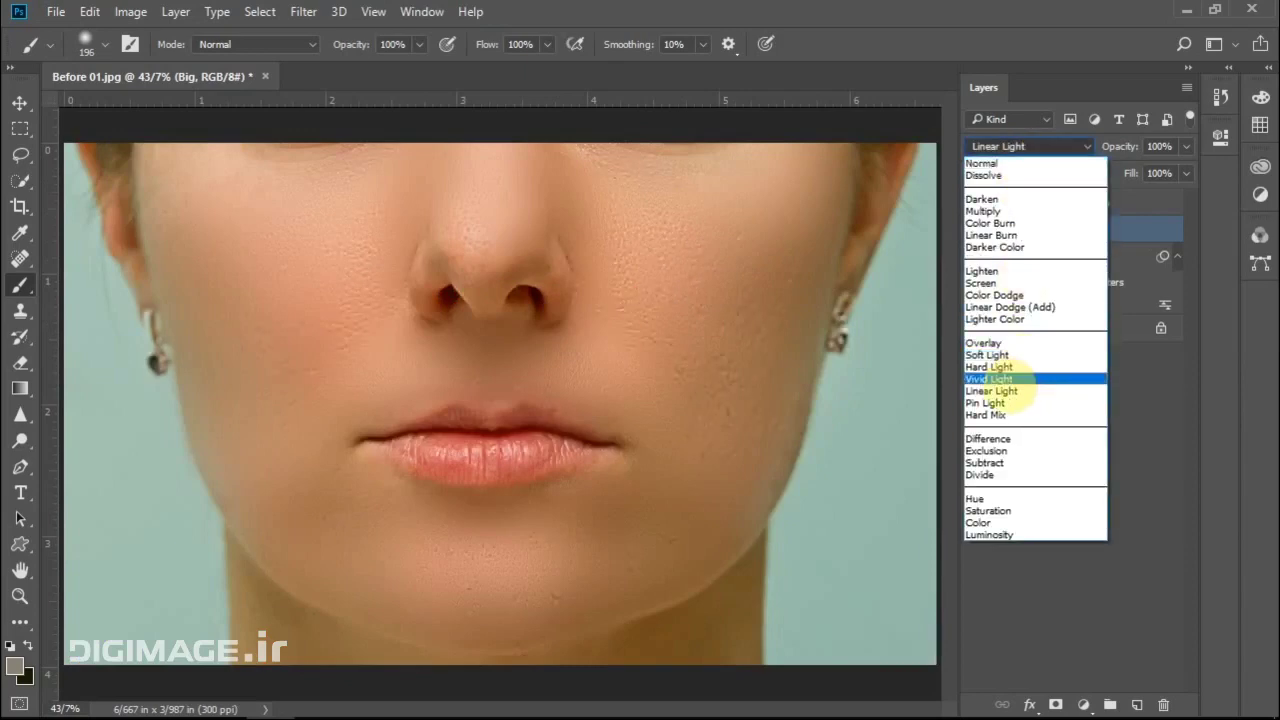
{"action": "left_click", "coordinate": [990, 379]}
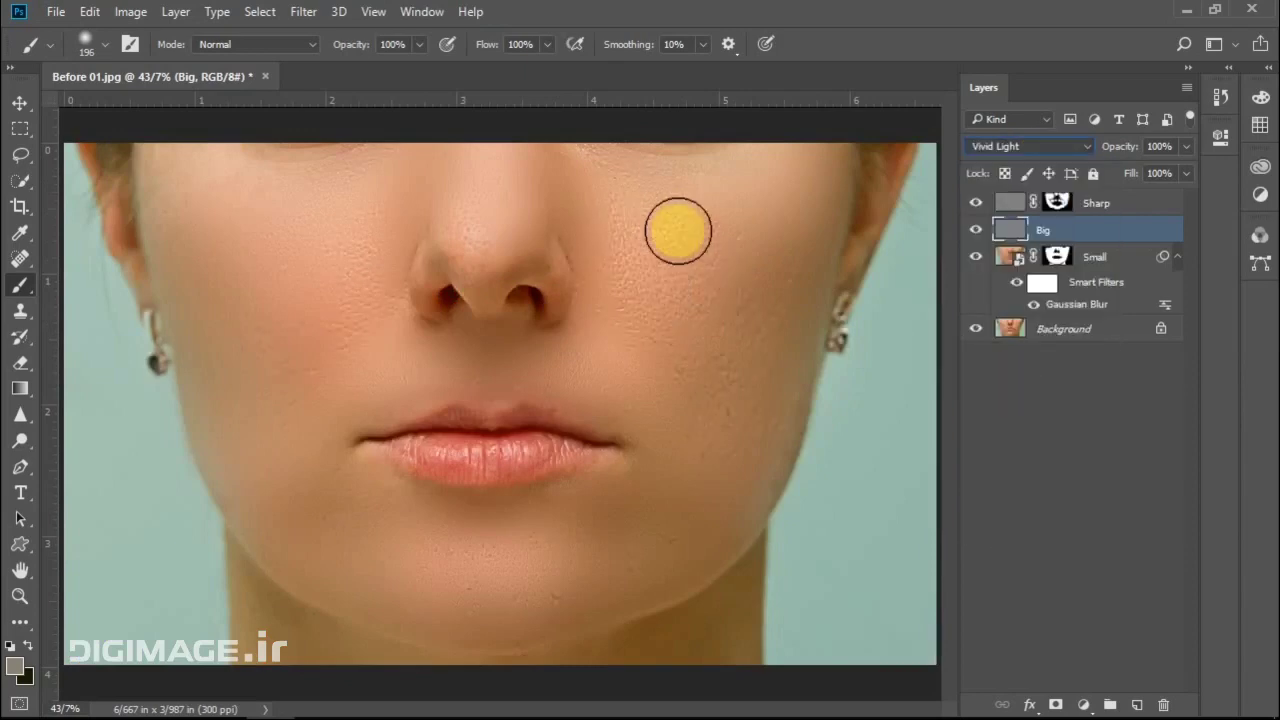
Compare one more contrast mode, then settle the Big layer on Vivid Light
{"action": "left_click", "coordinate": [1040, 148]}
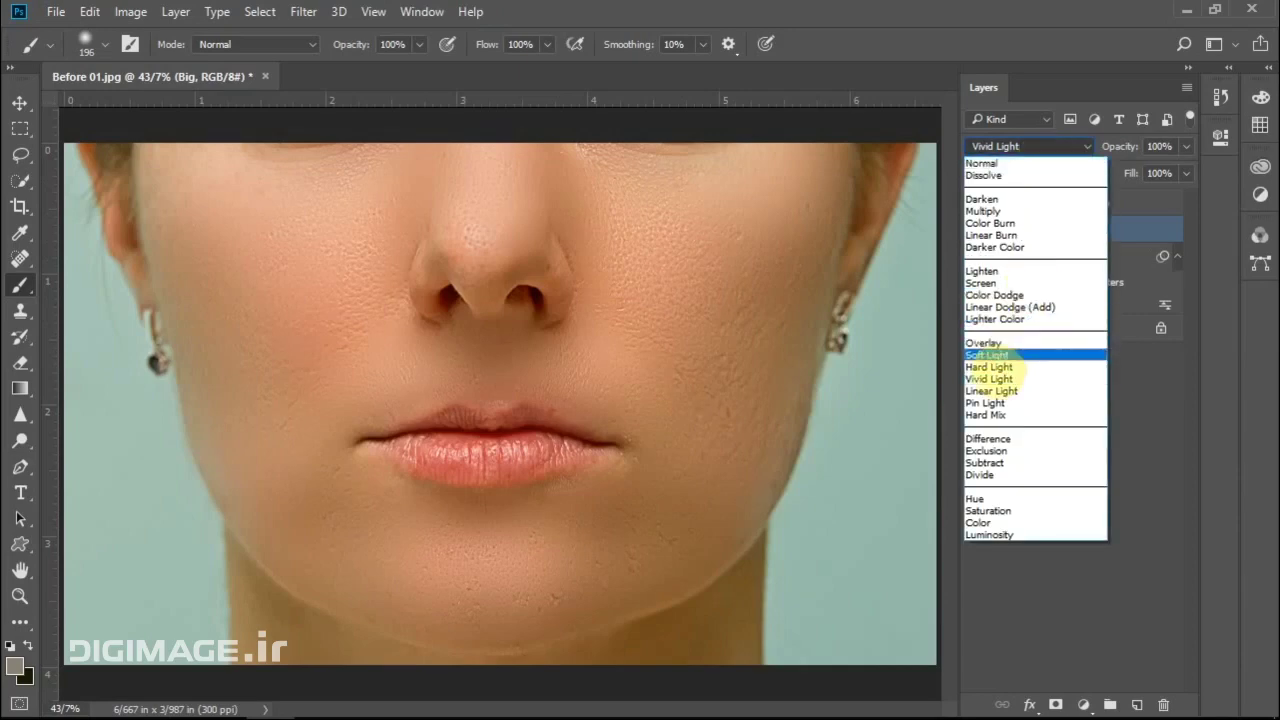
{"action": "left_click", "coordinate": [990, 367]}
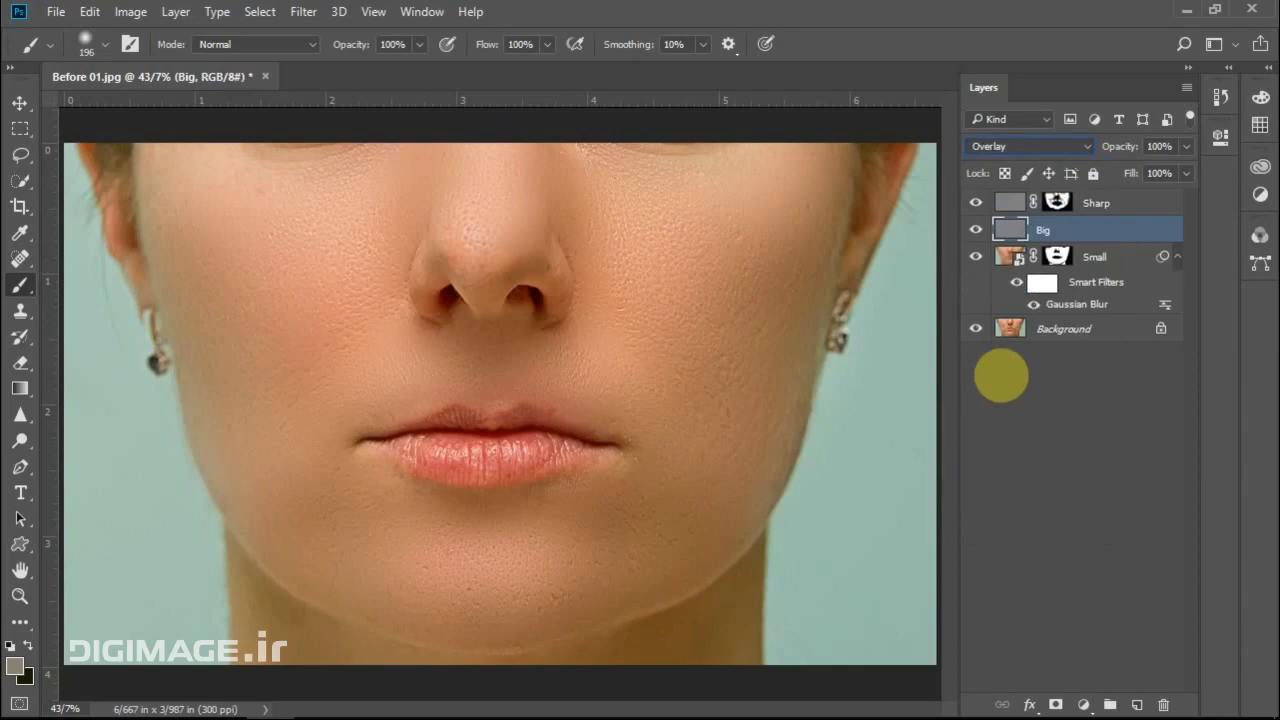
{"action": "left_click", "coordinate": [1010, 148]}
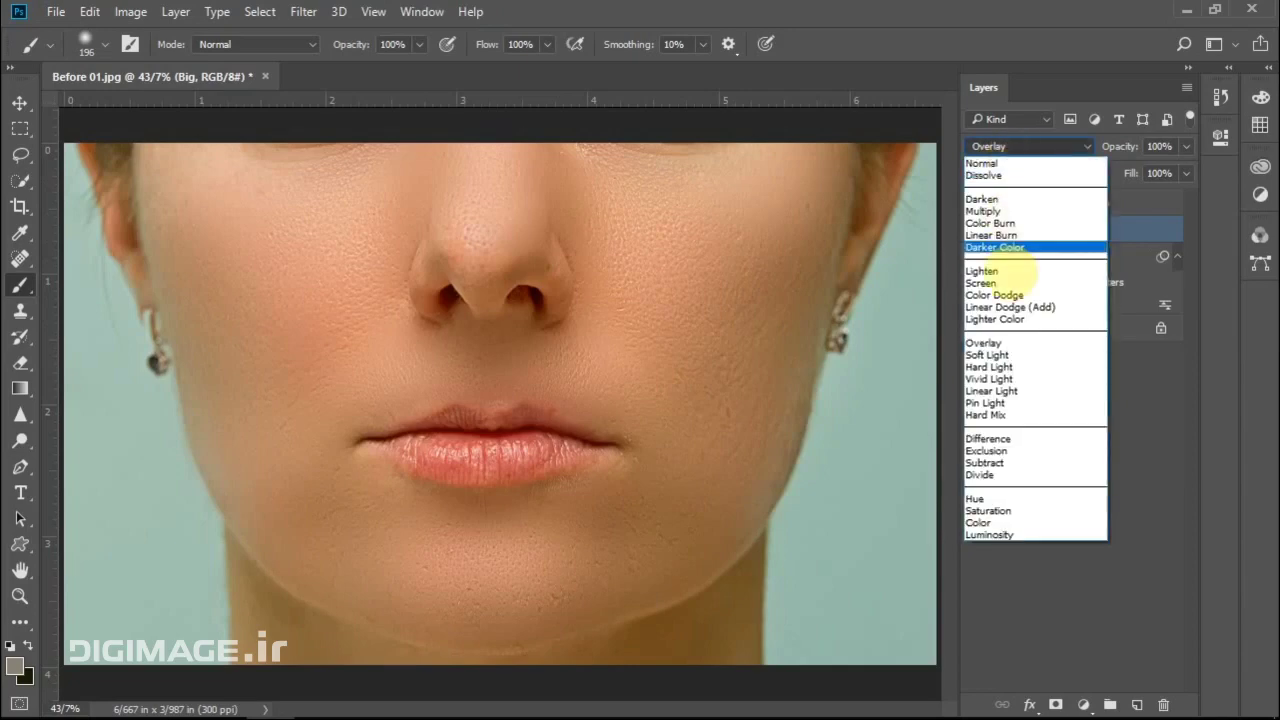
{"action": "left_click", "coordinate": [1005, 380]}
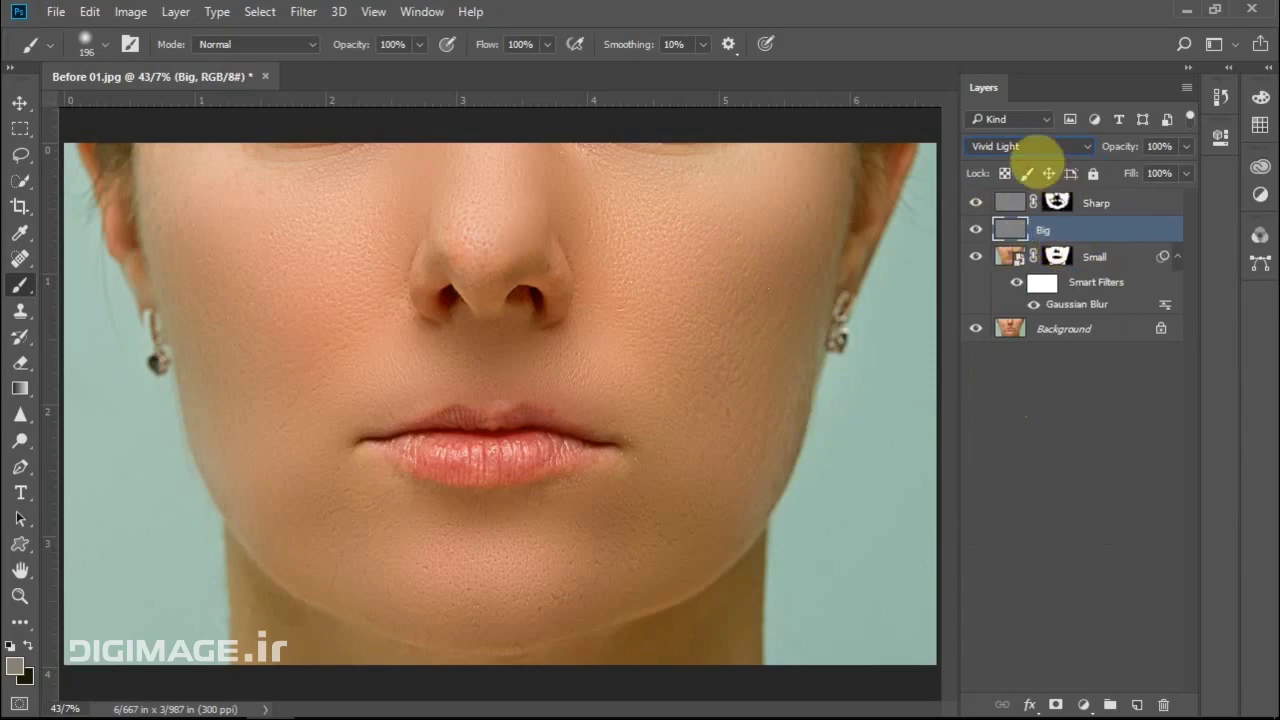
{"action": "left_click", "coordinate": [1090, 147]}
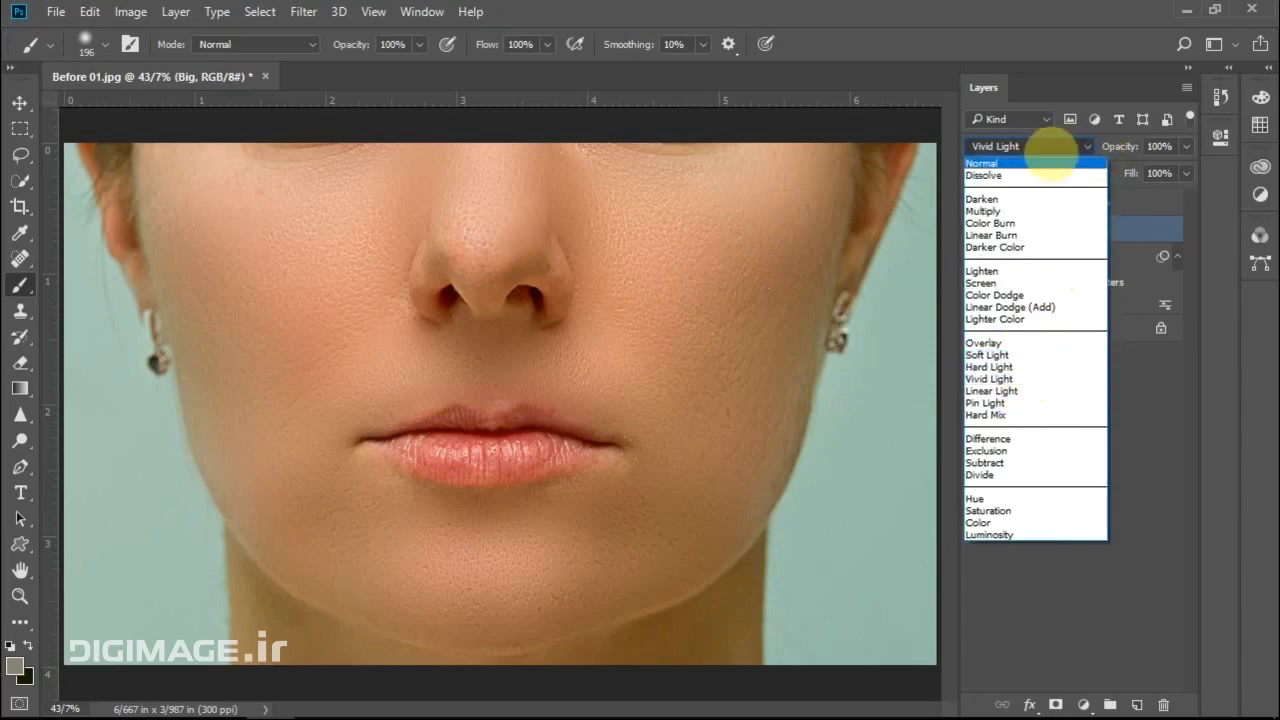
{"action": "left_click", "coordinate": [1046, 105]}
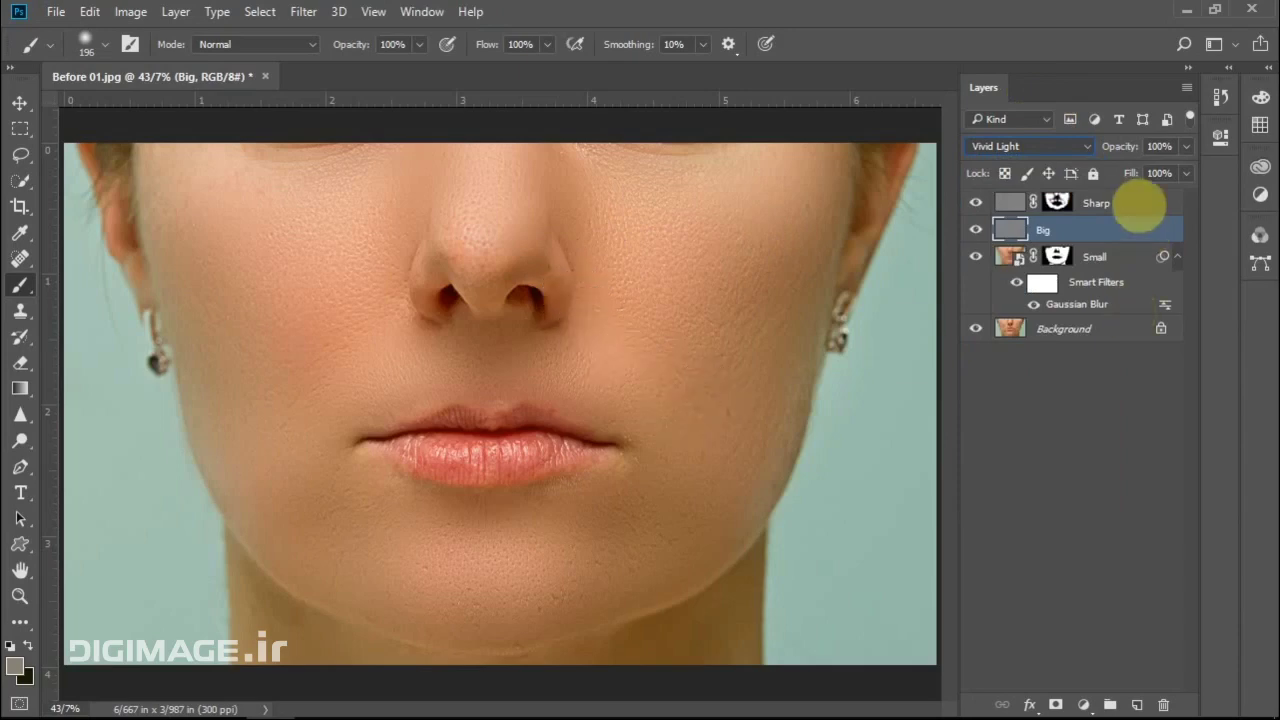
{"action": "left_click", "coordinate": [1120, 205]}
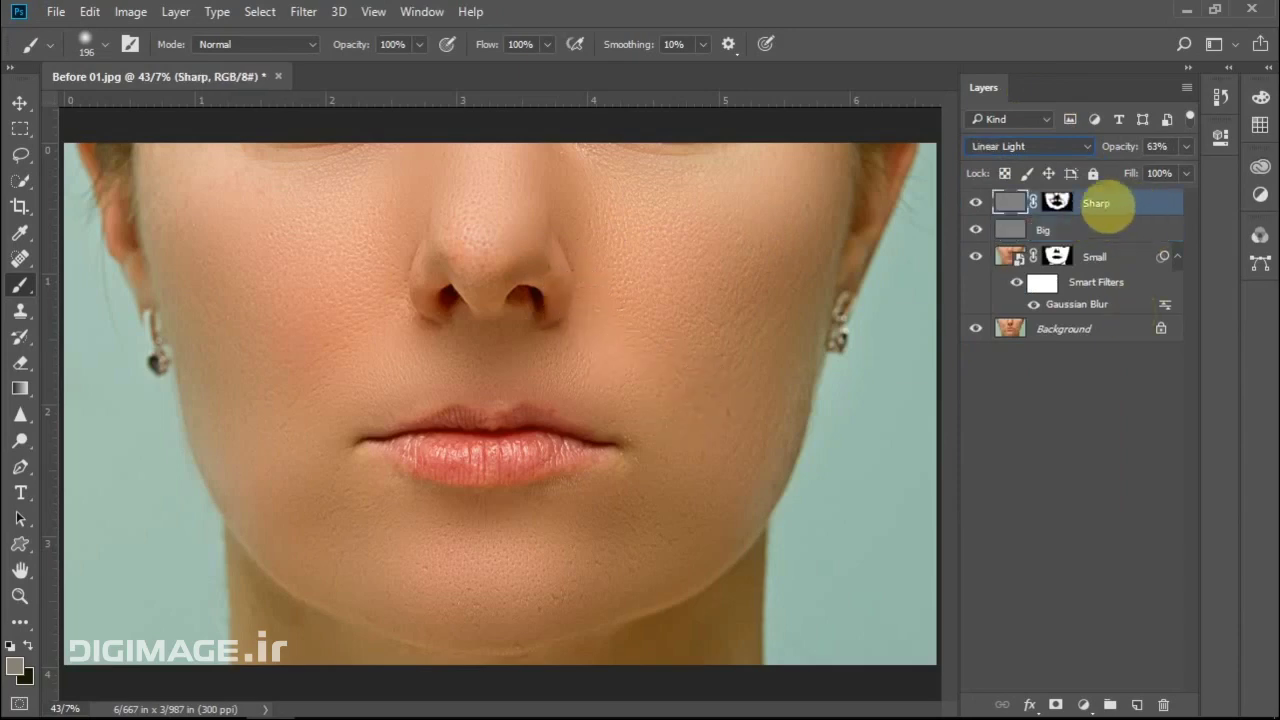
Add a Brightness/Contrast adjustment layer at Brightness 11, Contrast 23 and toggle it to compare
{"action": "left_click", "coordinate": [1083, 705]}
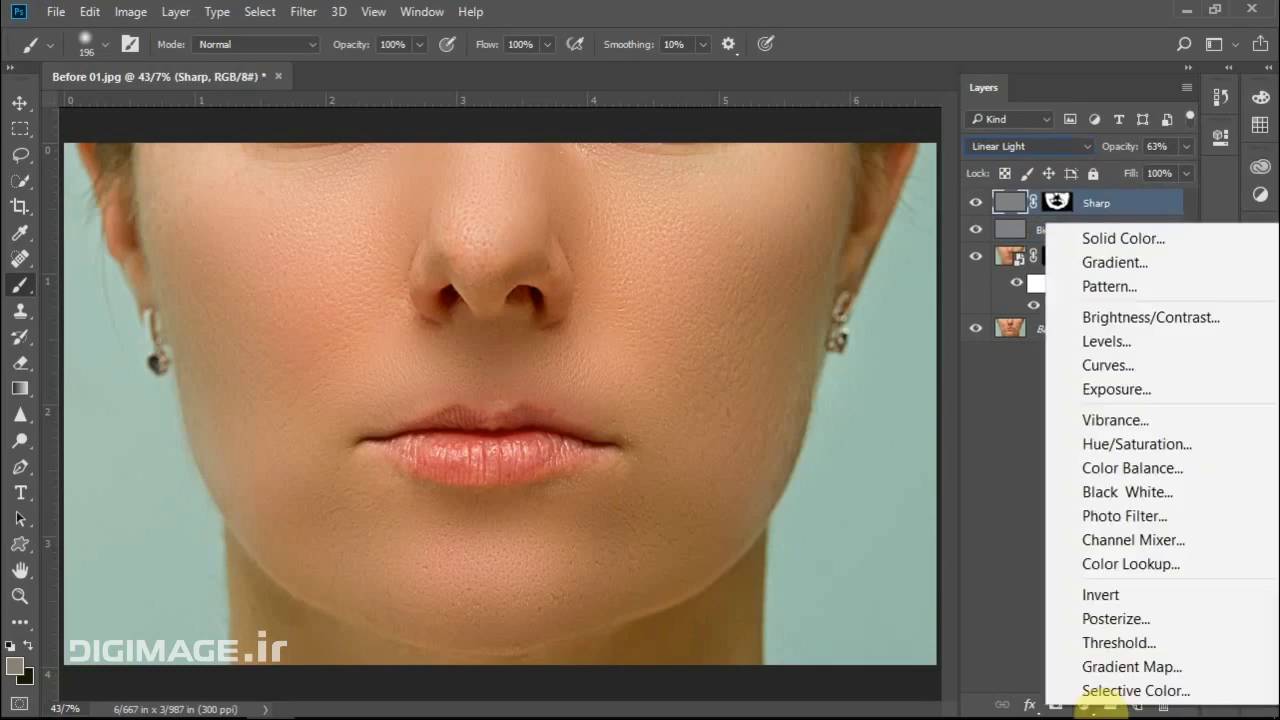
{"action": "left_click", "coordinate": [1143, 317]}
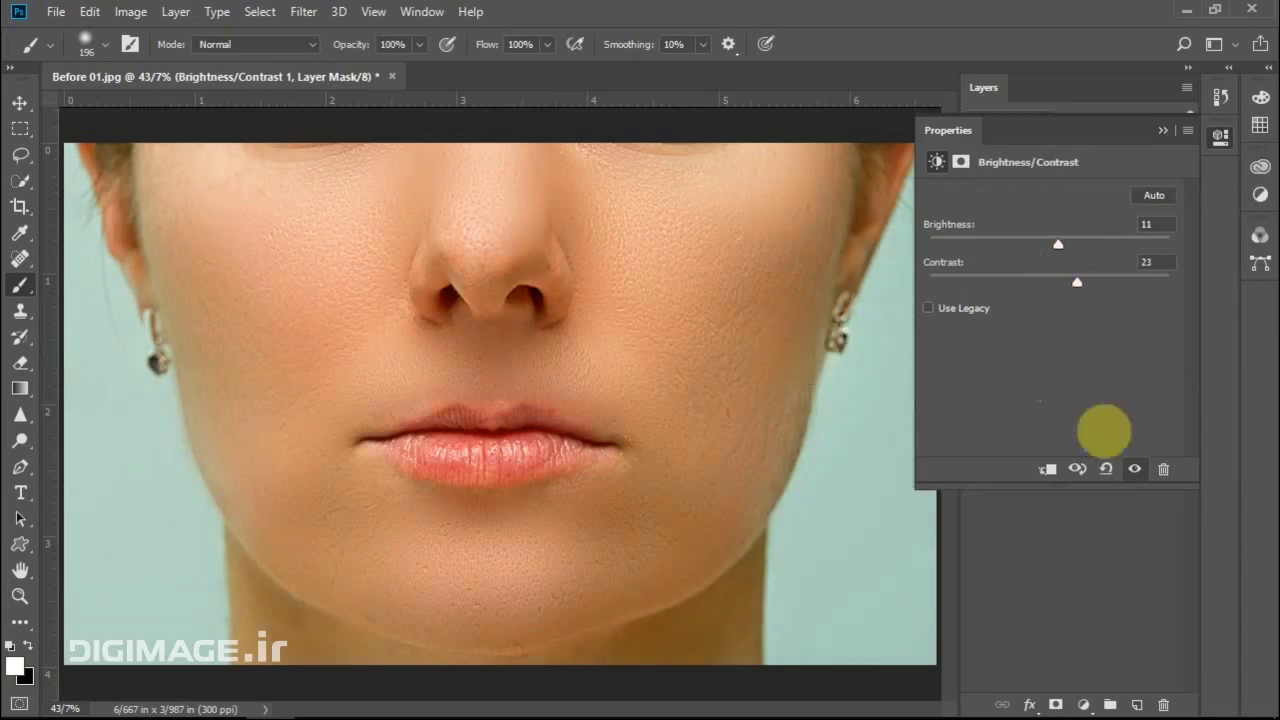
{"action": "left_click", "coordinate": [1134, 469]}
{"action": "left_click", "coordinate": [1136, 472]}
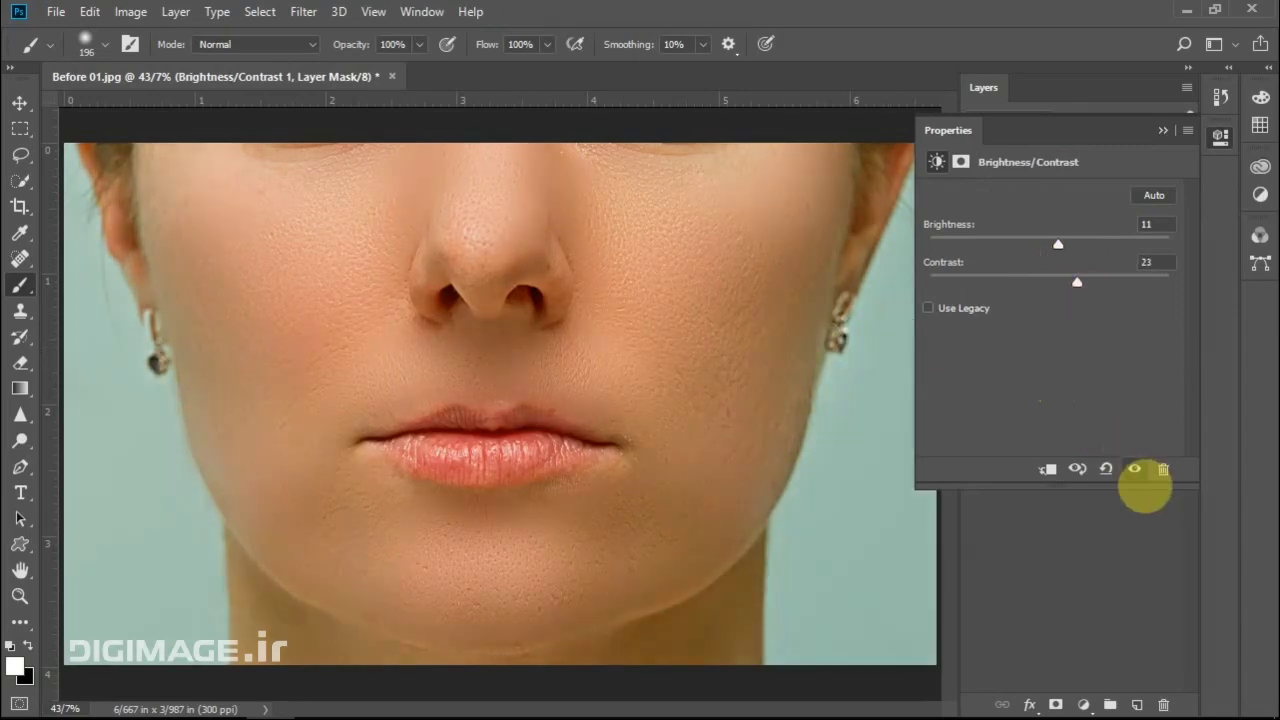
{"action": "left_click", "coordinate": [1164, 131]}
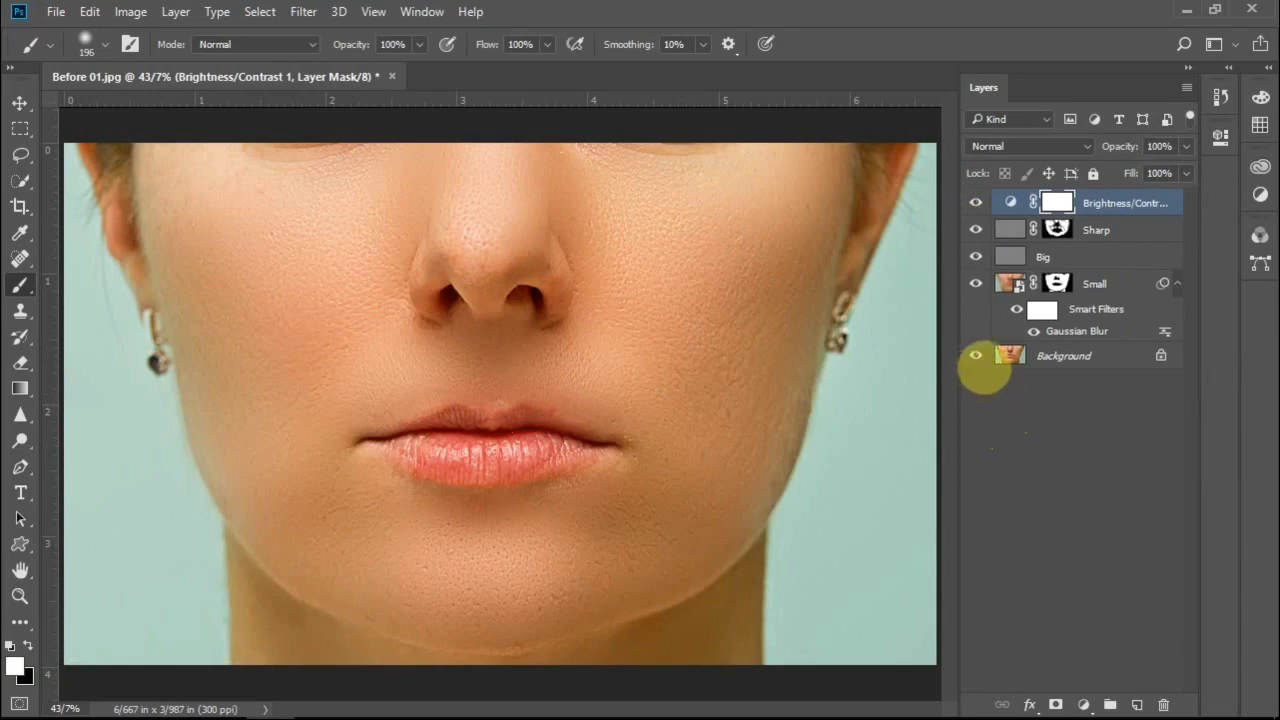
{"action": "left_click", "coordinate": [976, 356], "text": "alt"}
{"action": "left_click", "coordinate": [976, 356], "text": "alt"}
{"action": "left_click", "coordinate": [976, 356], "text": "alt"}
{"action": "left_click", "coordinate": [976, 356], "text": "alt"}
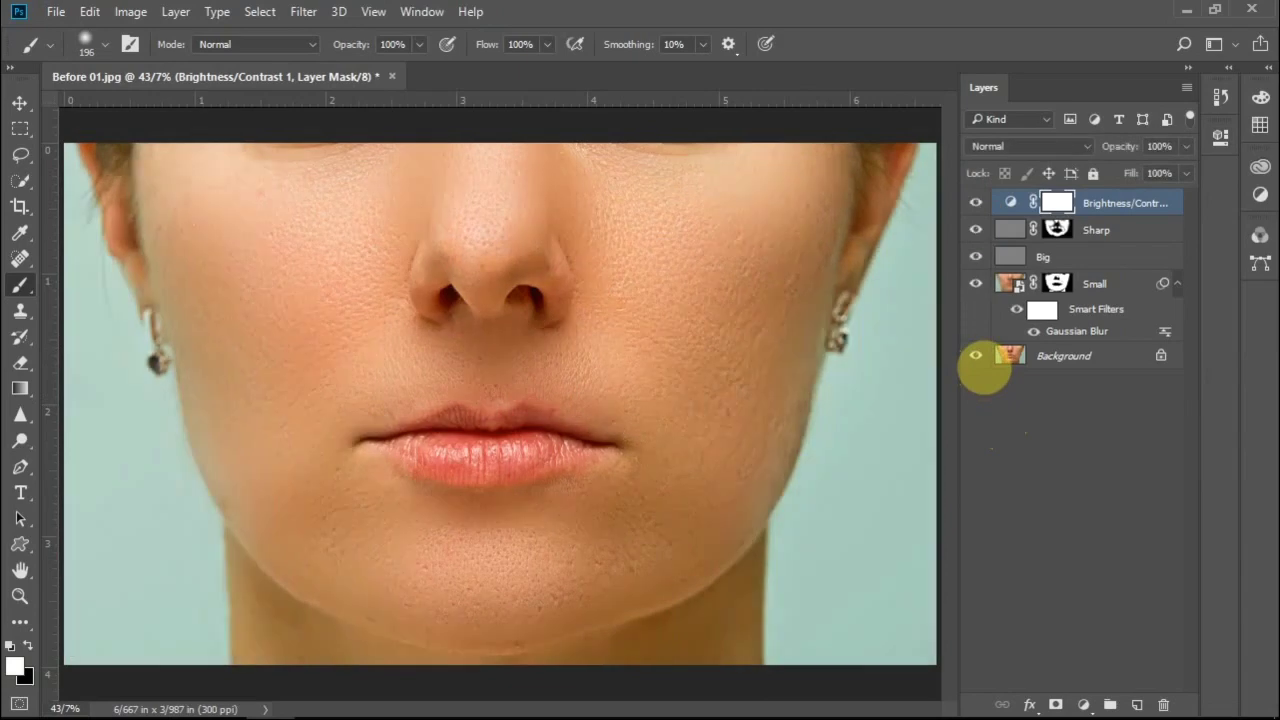